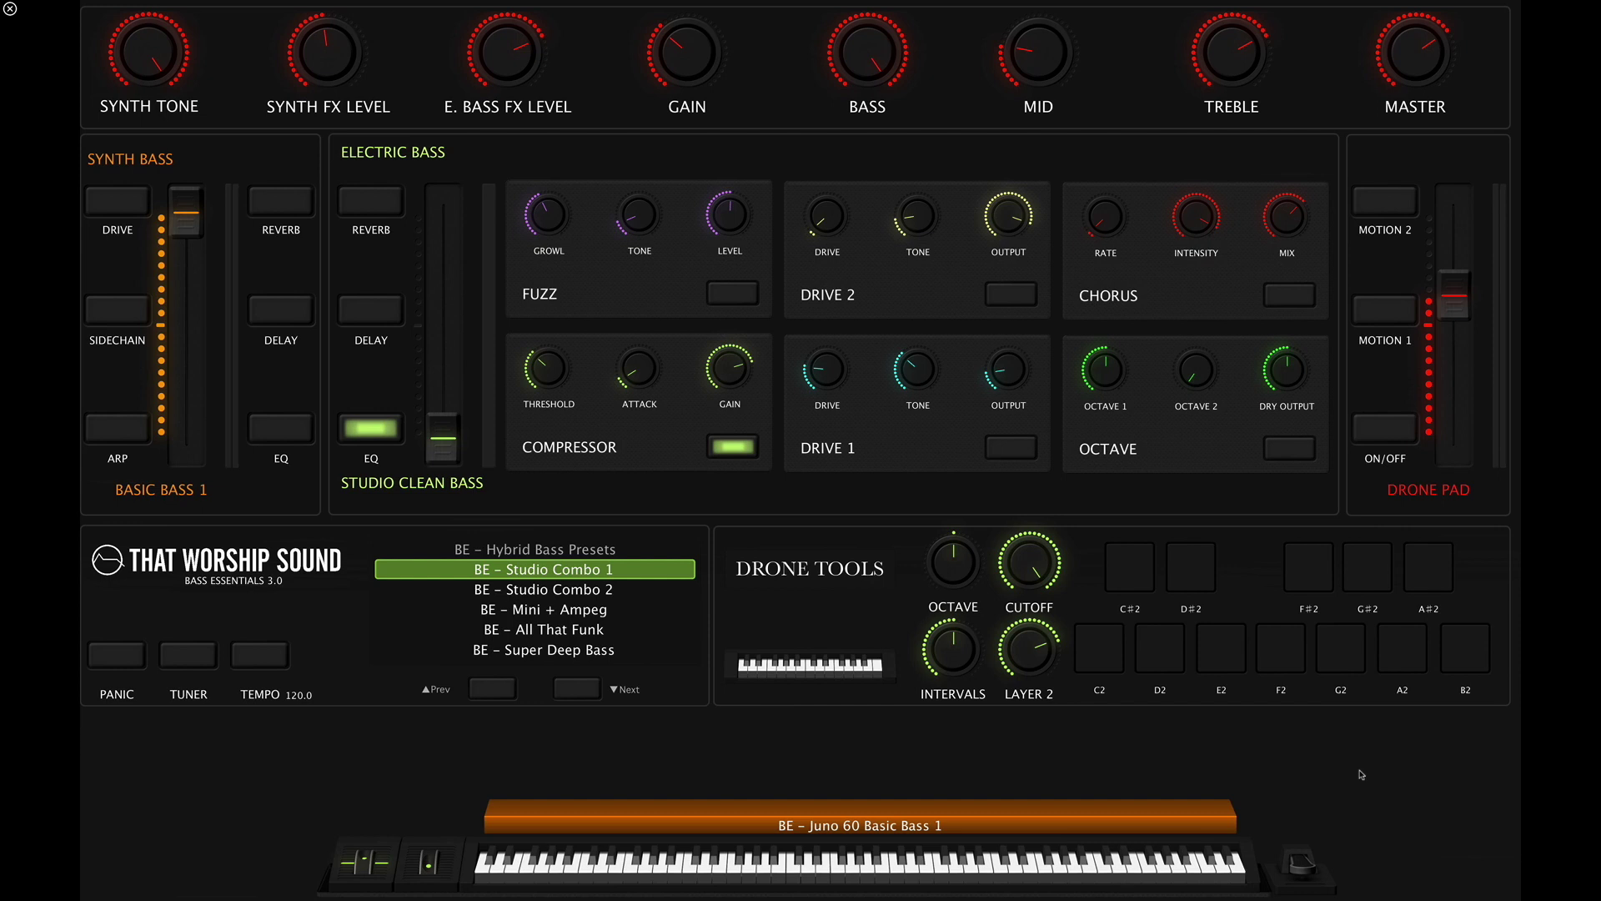
# Exit the Bass Essentials 3.0 performance view and hide MainStage to reveal the desktop.
pyautogui.click(10, 10)
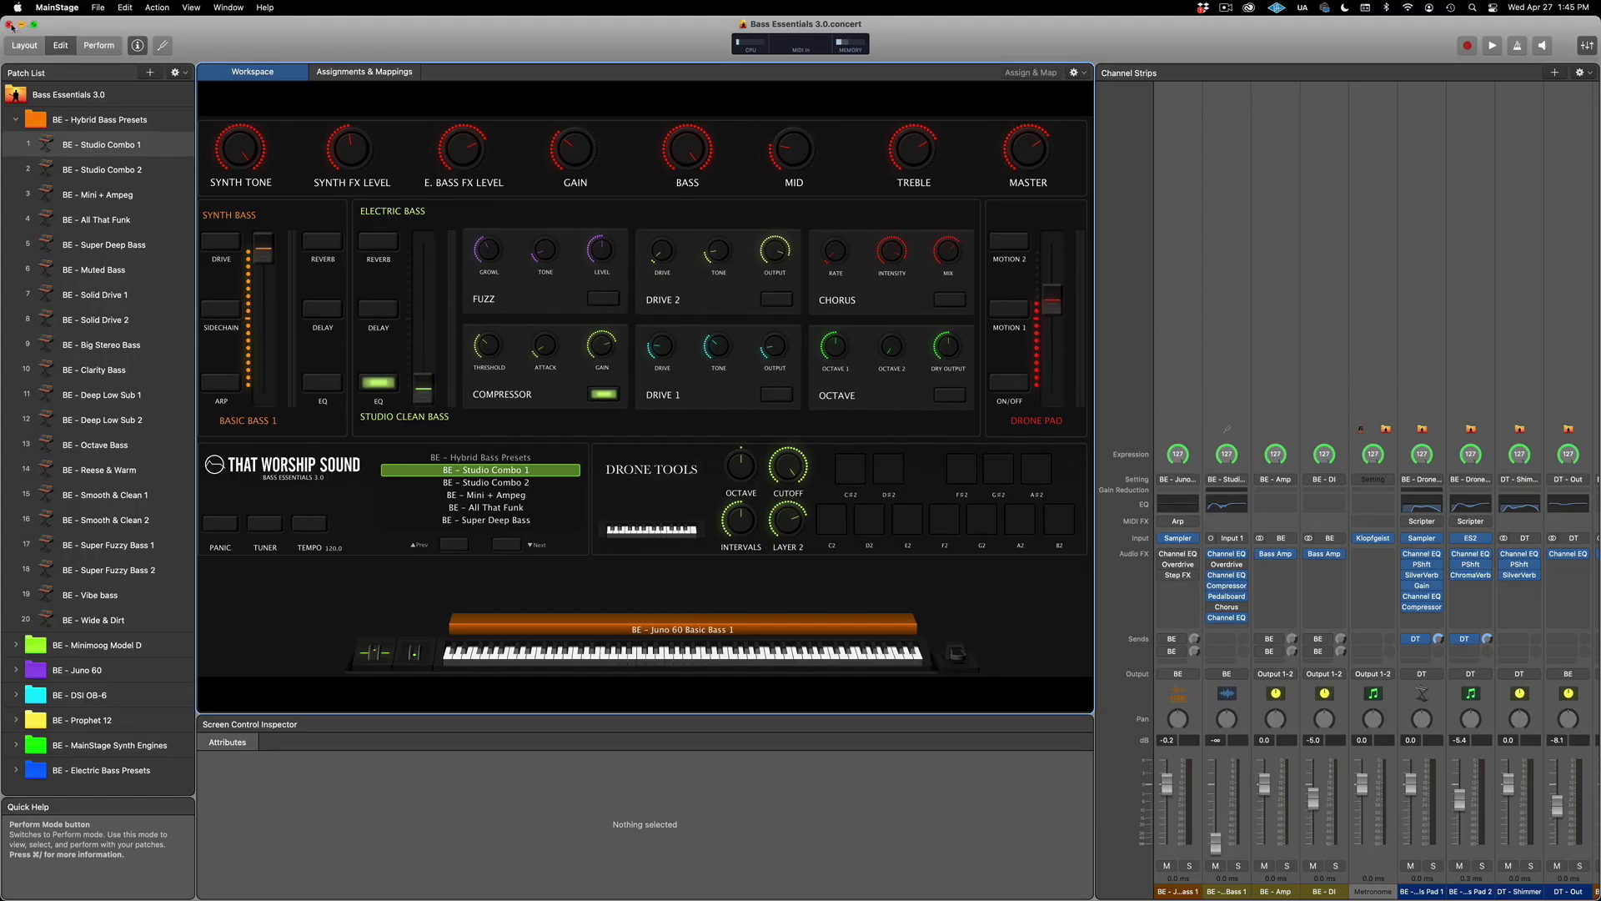
pyautogui.press('super+w')
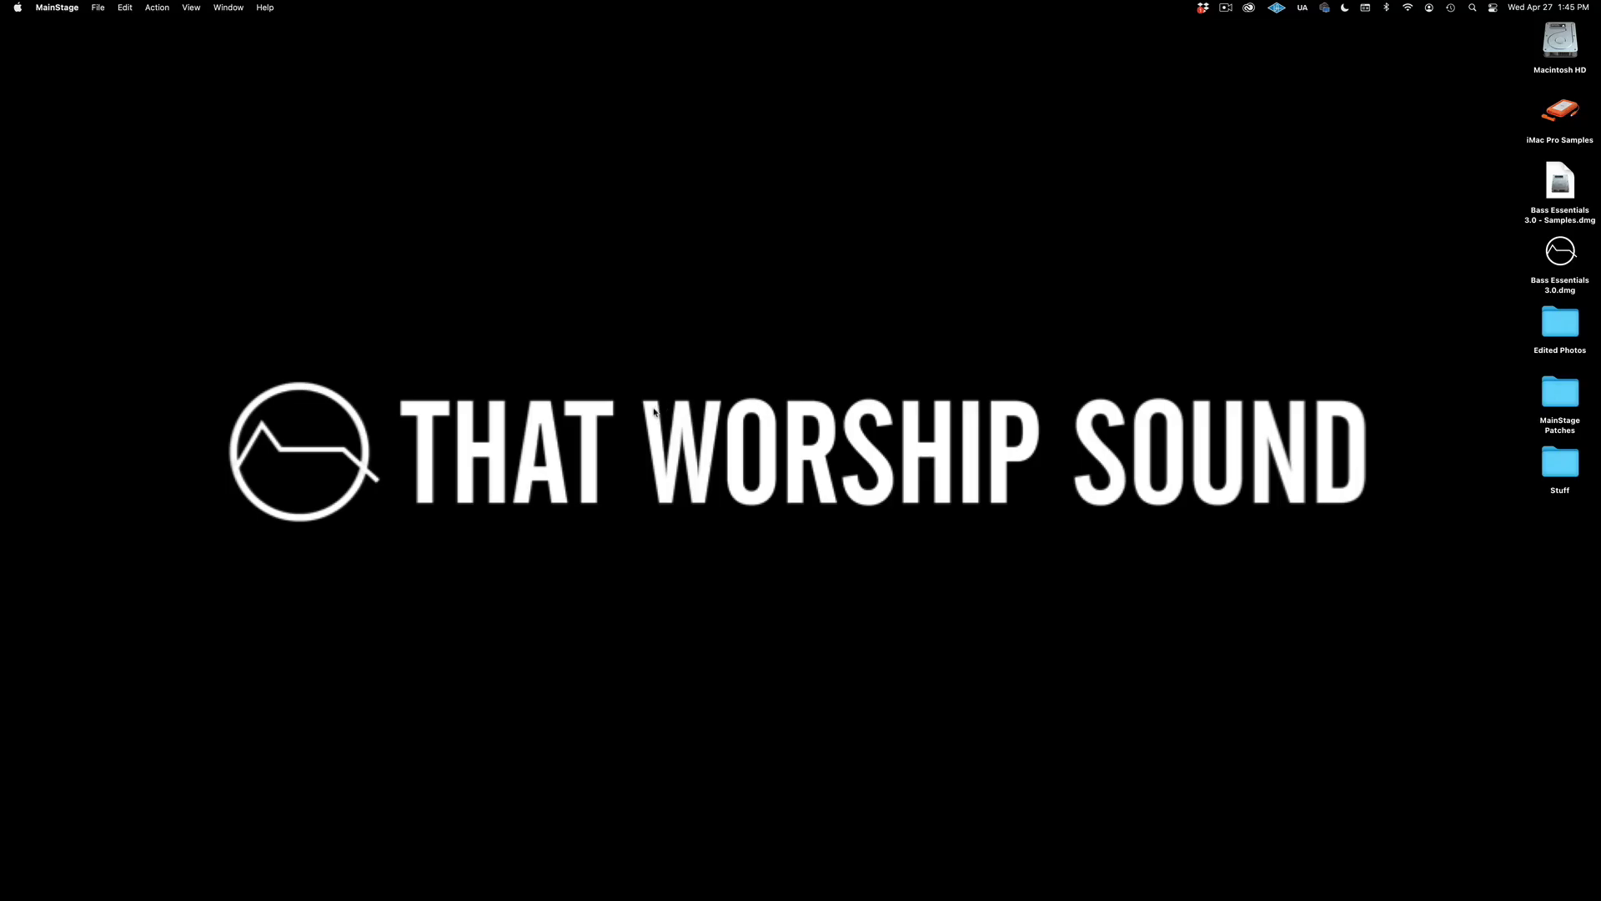
# Mount Bass Essentials 3.0.dmg from the desktop and agree to its licence.
pyautogui.doubleClick(1561, 254)
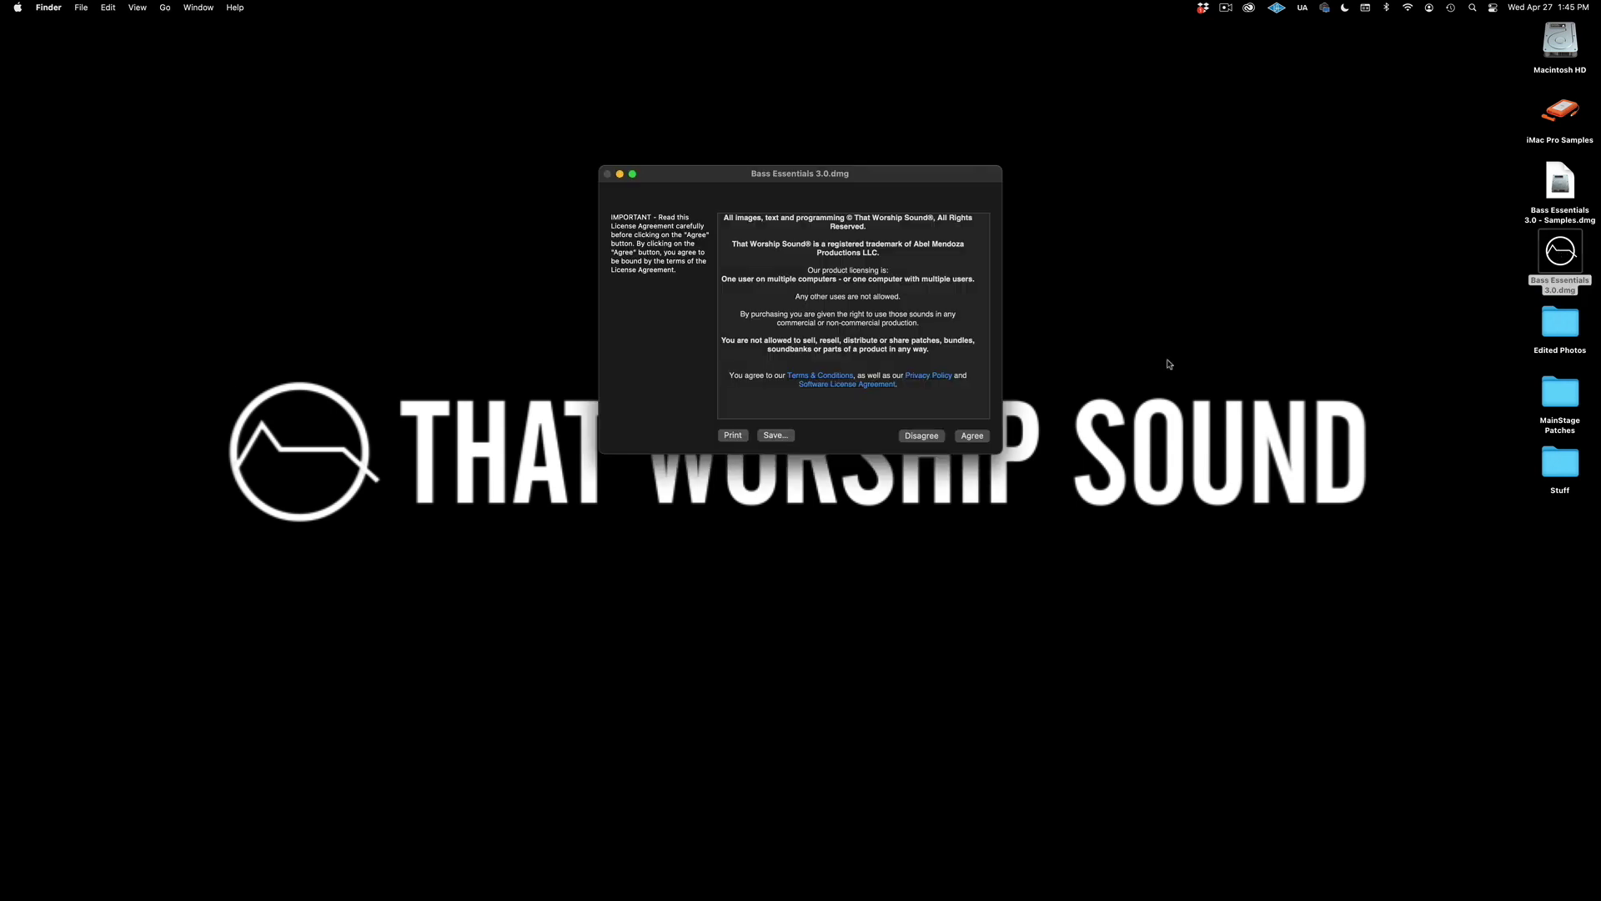
pyautogui.click(972, 436)
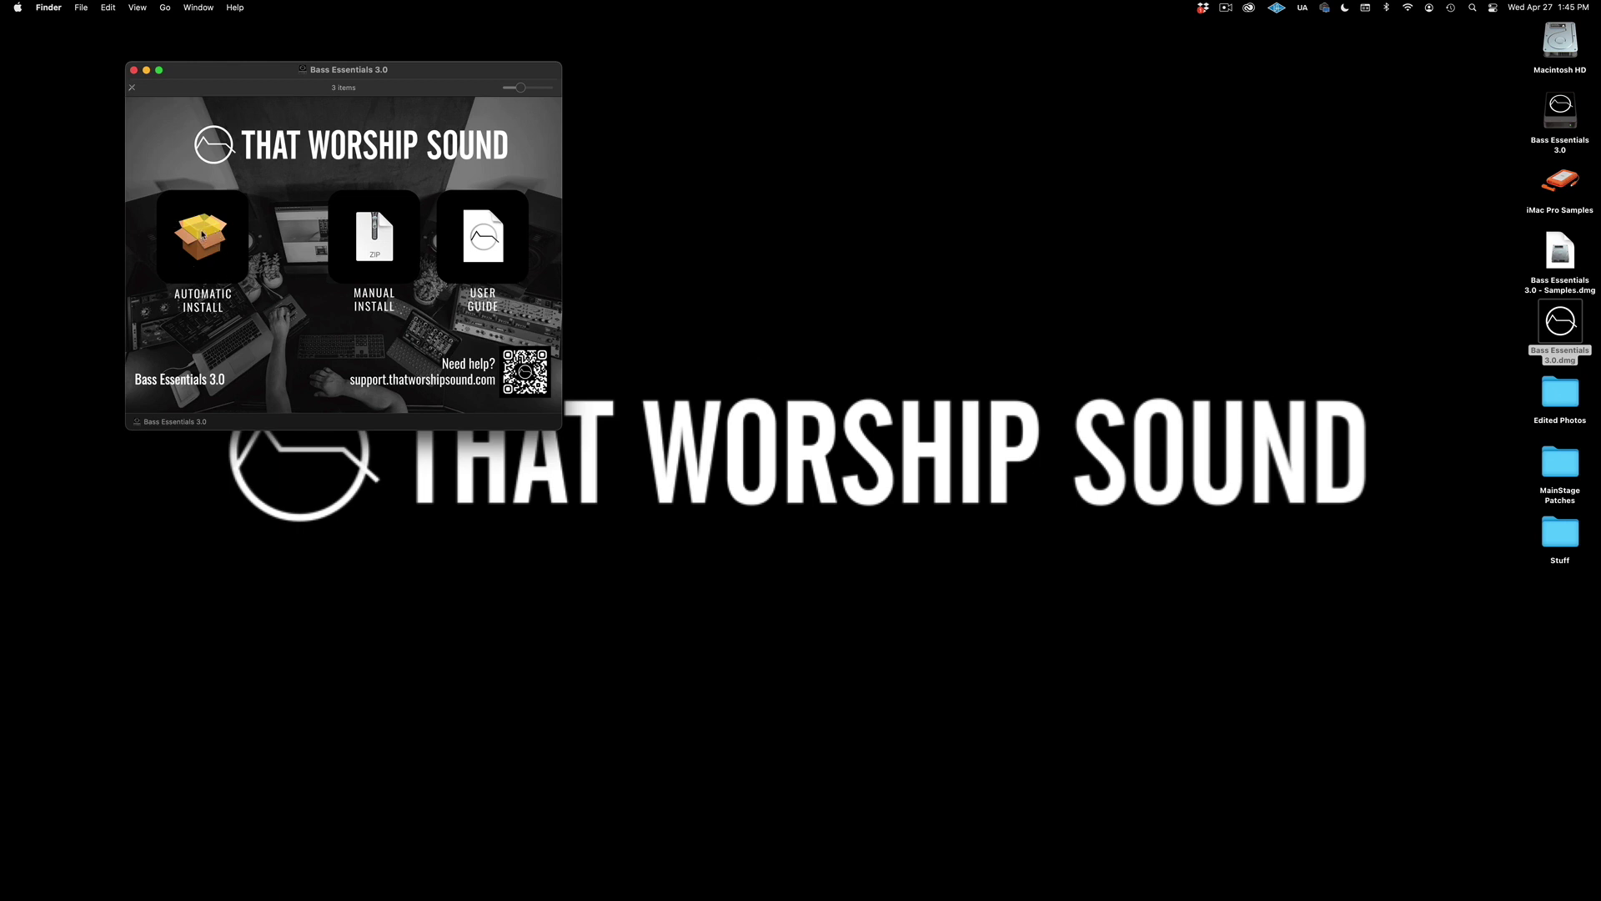
# Run the Bass Essentials 3.0 Install.pkg, accepting the licence and closing MainStage, through the 350 MB install.
pyautogui.doubleClick(202, 235)
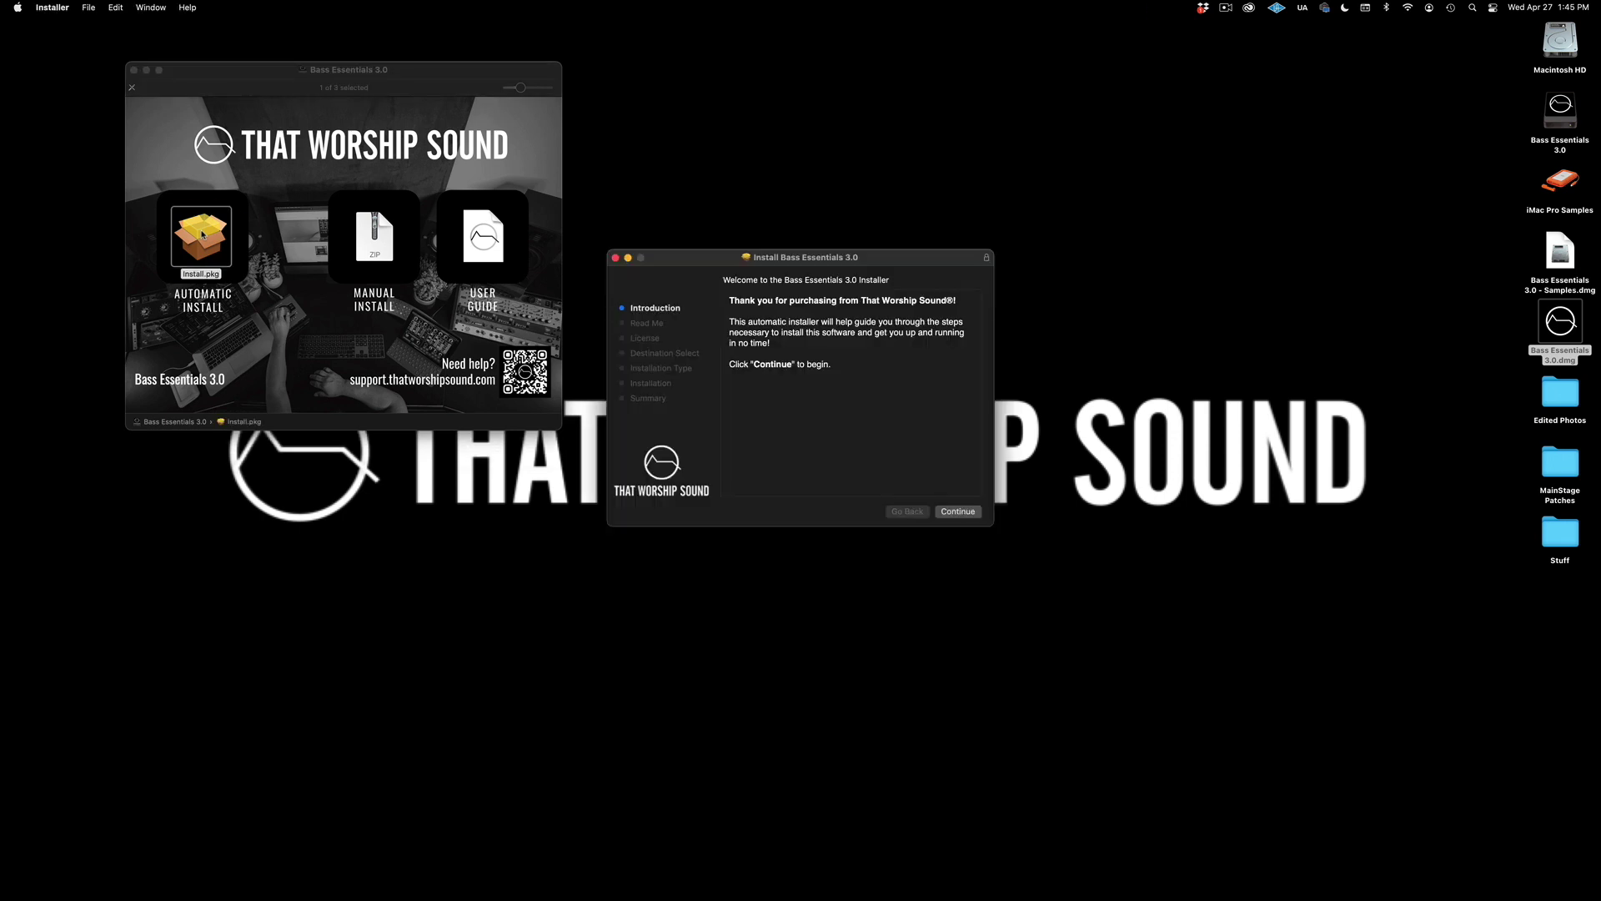
pyautogui.click(966, 512)
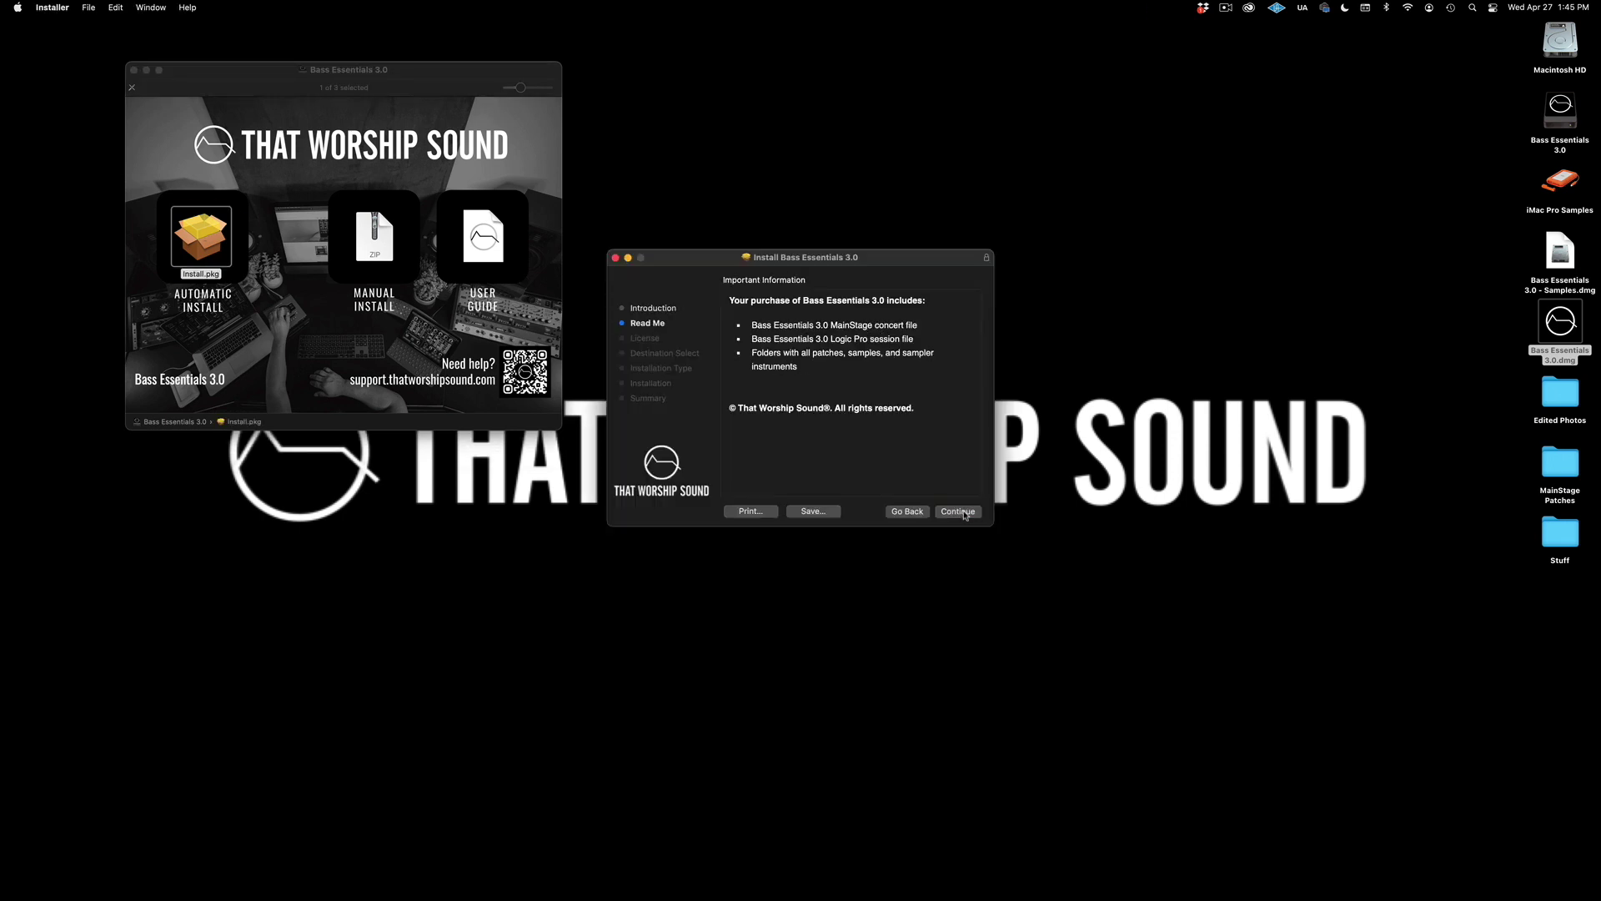
pyautogui.click(956, 512)
pyautogui.click(959, 513)
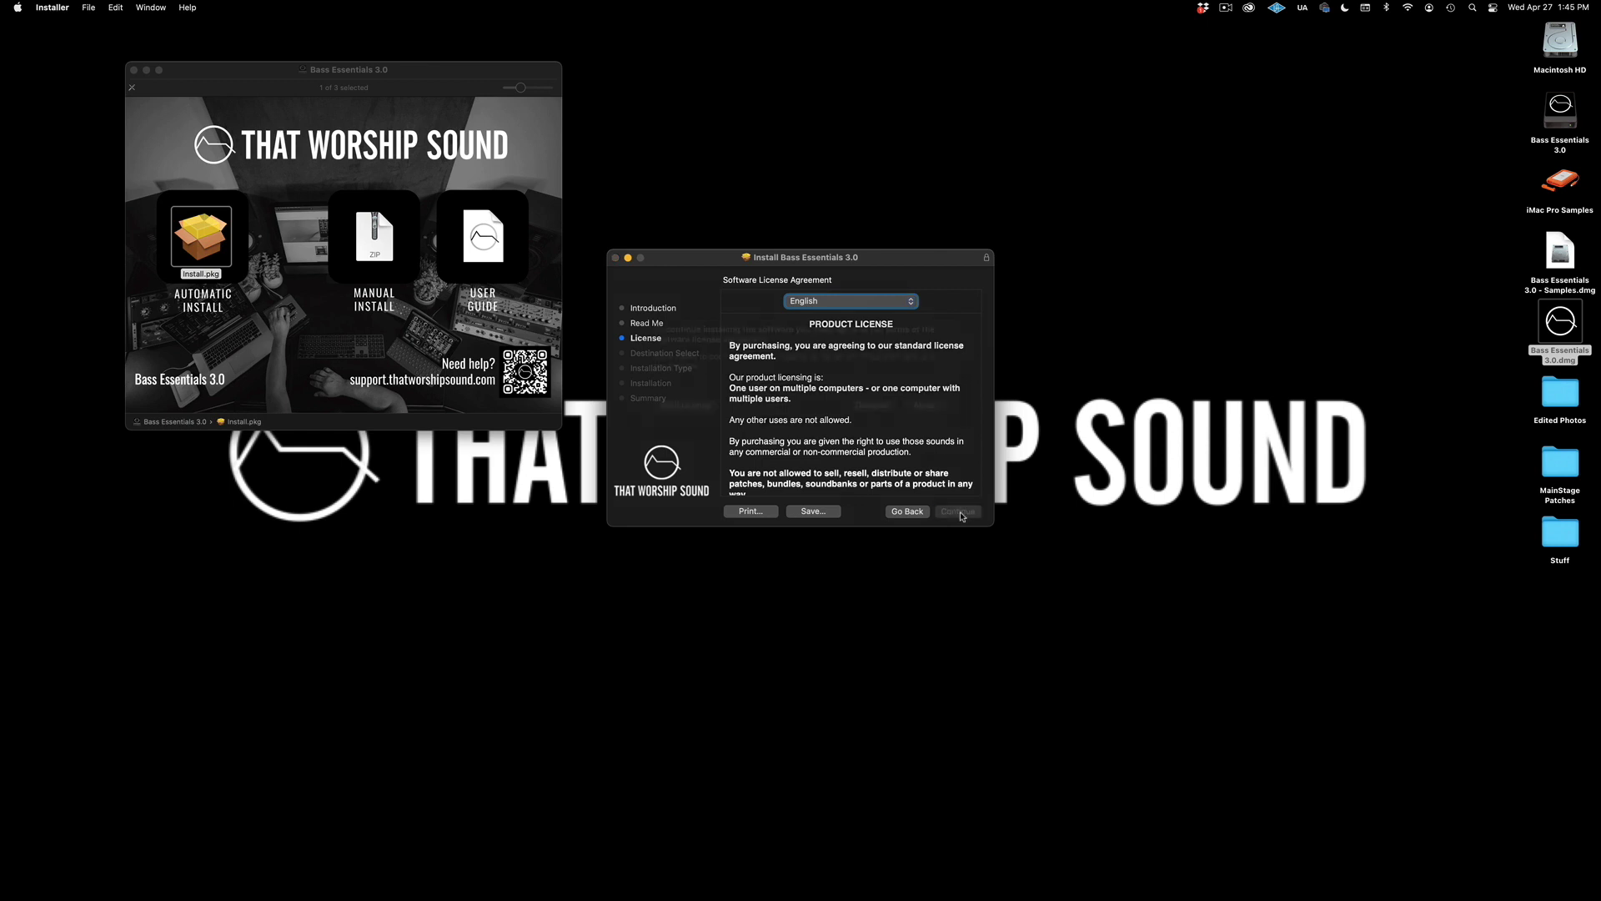
pyautogui.click(921, 425)
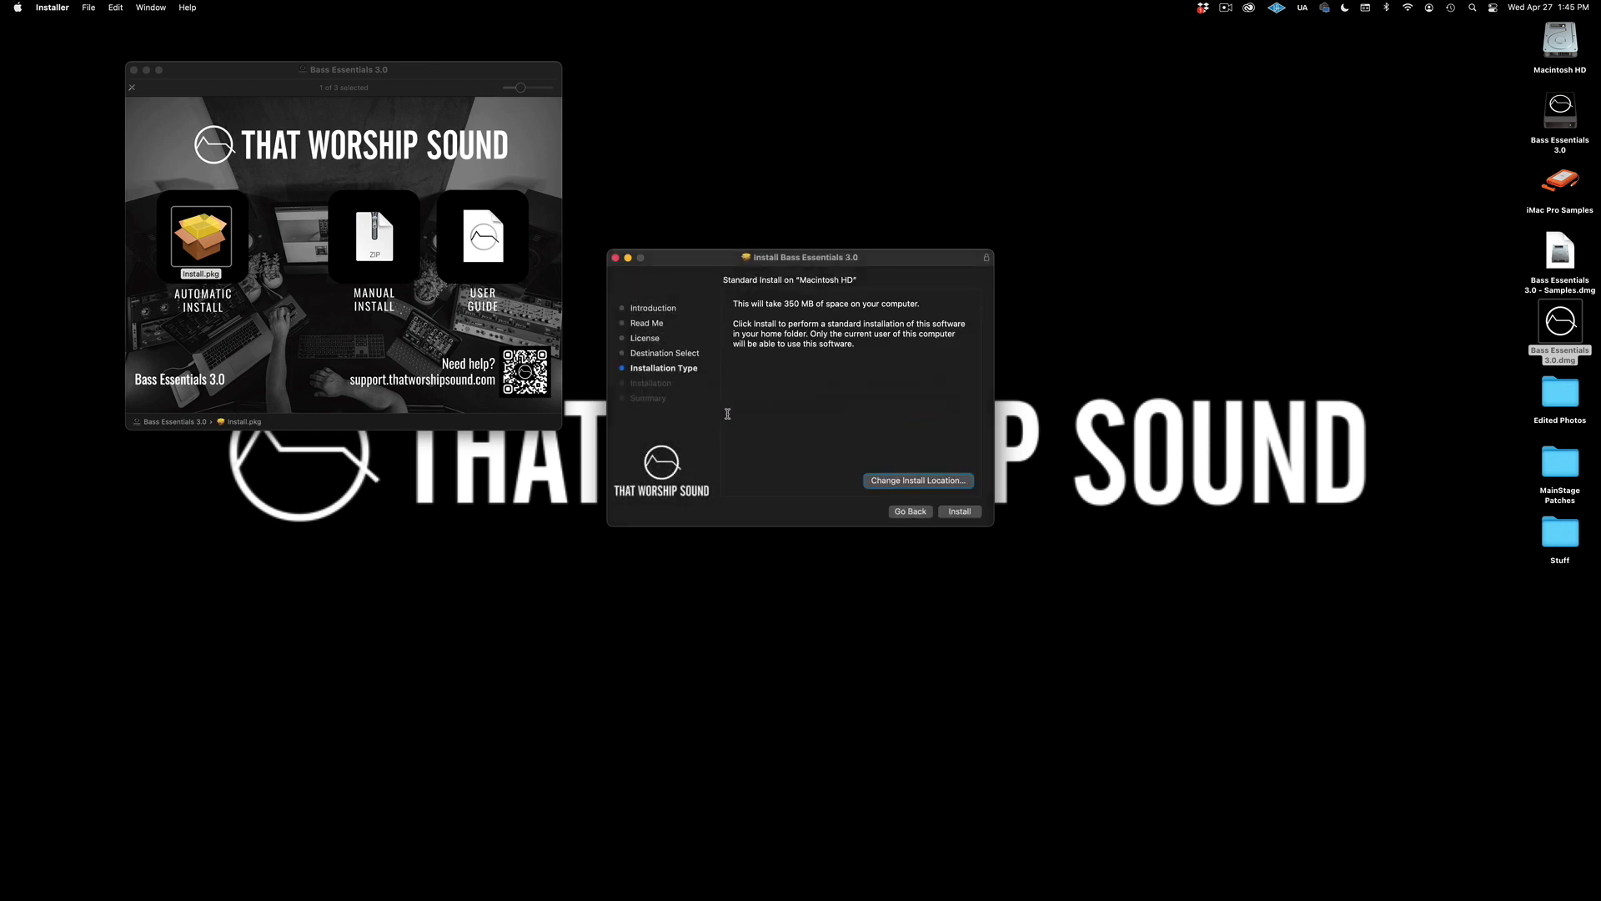
pyautogui.click(961, 512)
pyautogui.click(785, 434)
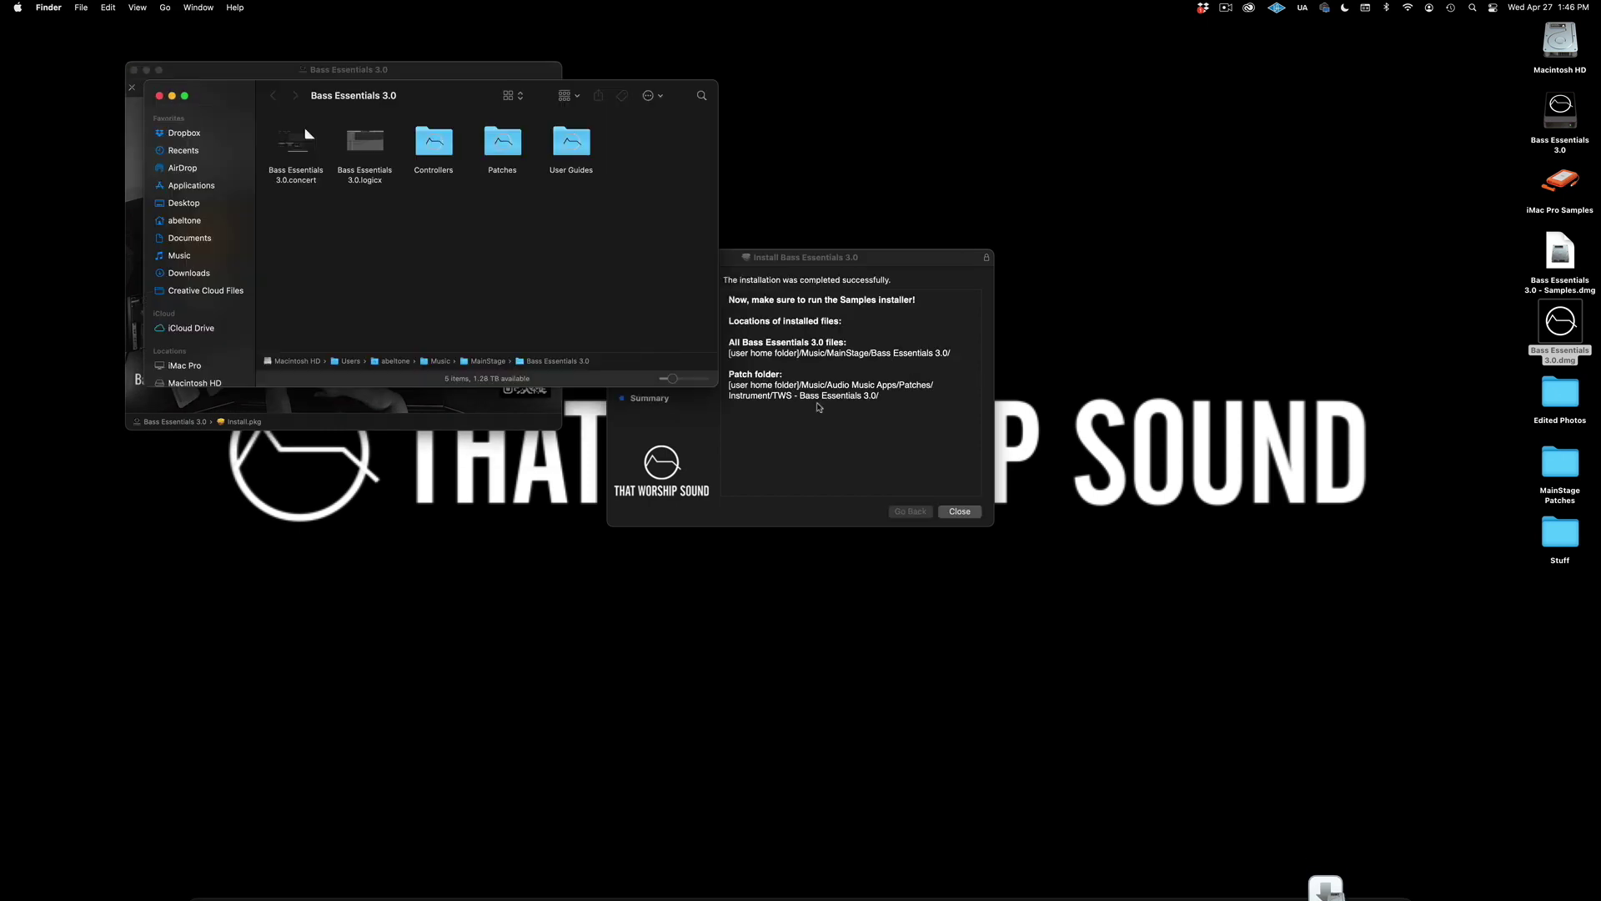
pyautogui.moveTo(821, 260); pyautogui.dragTo(1001, 212)
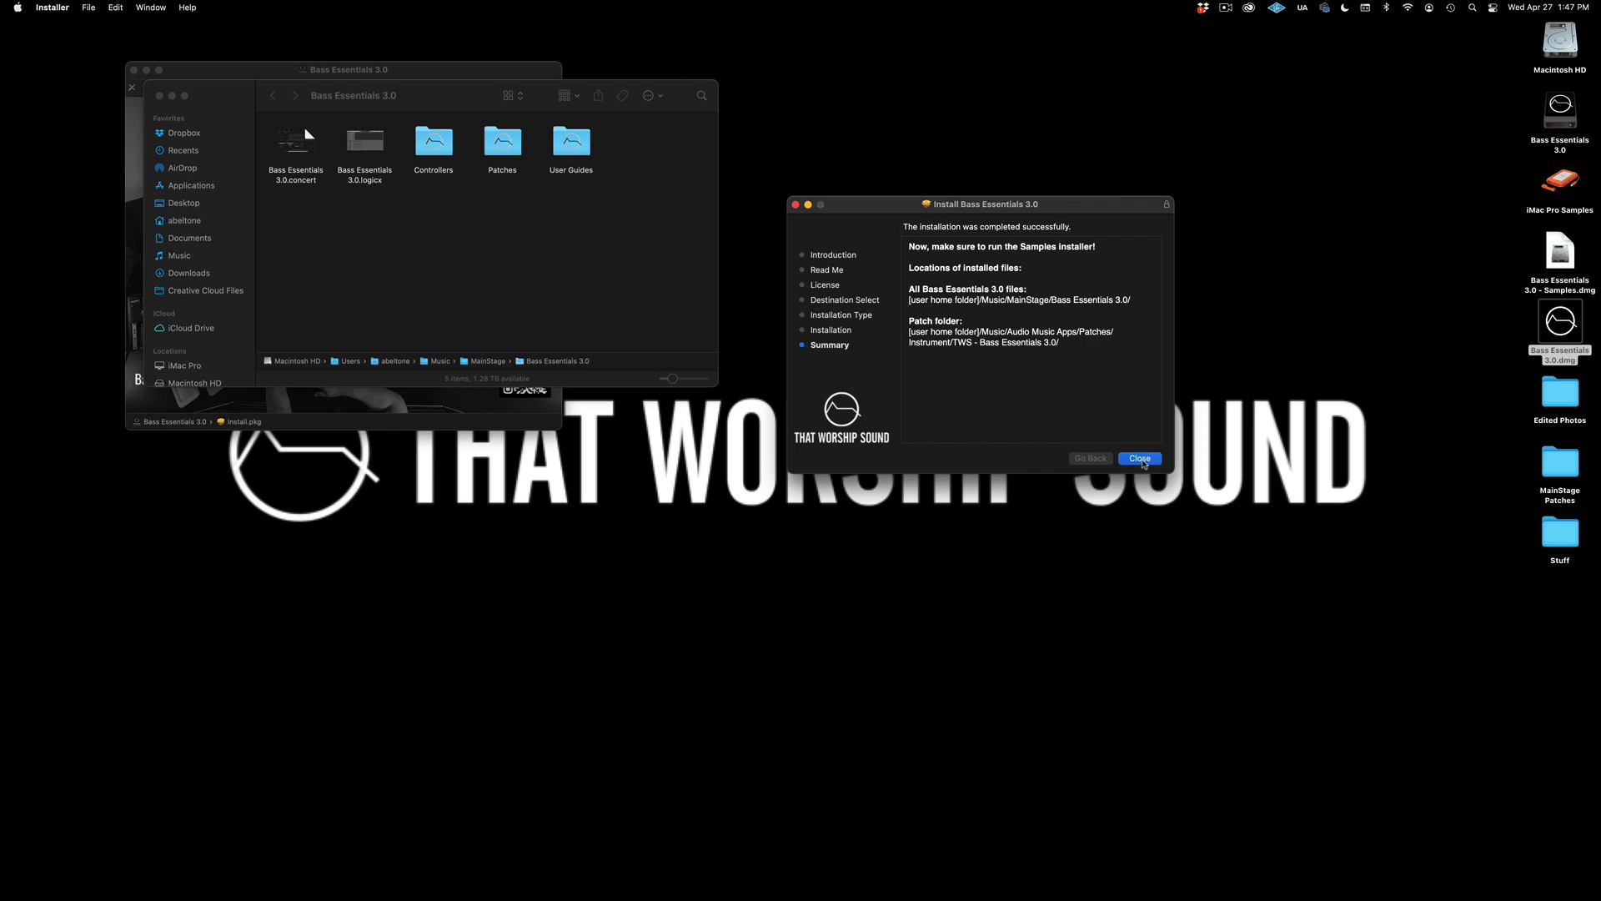
pyautogui.click(1142, 460)
# Close the installed-files and Bass Essentials 3.0 volume windows.
pyautogui.click(159, 96)
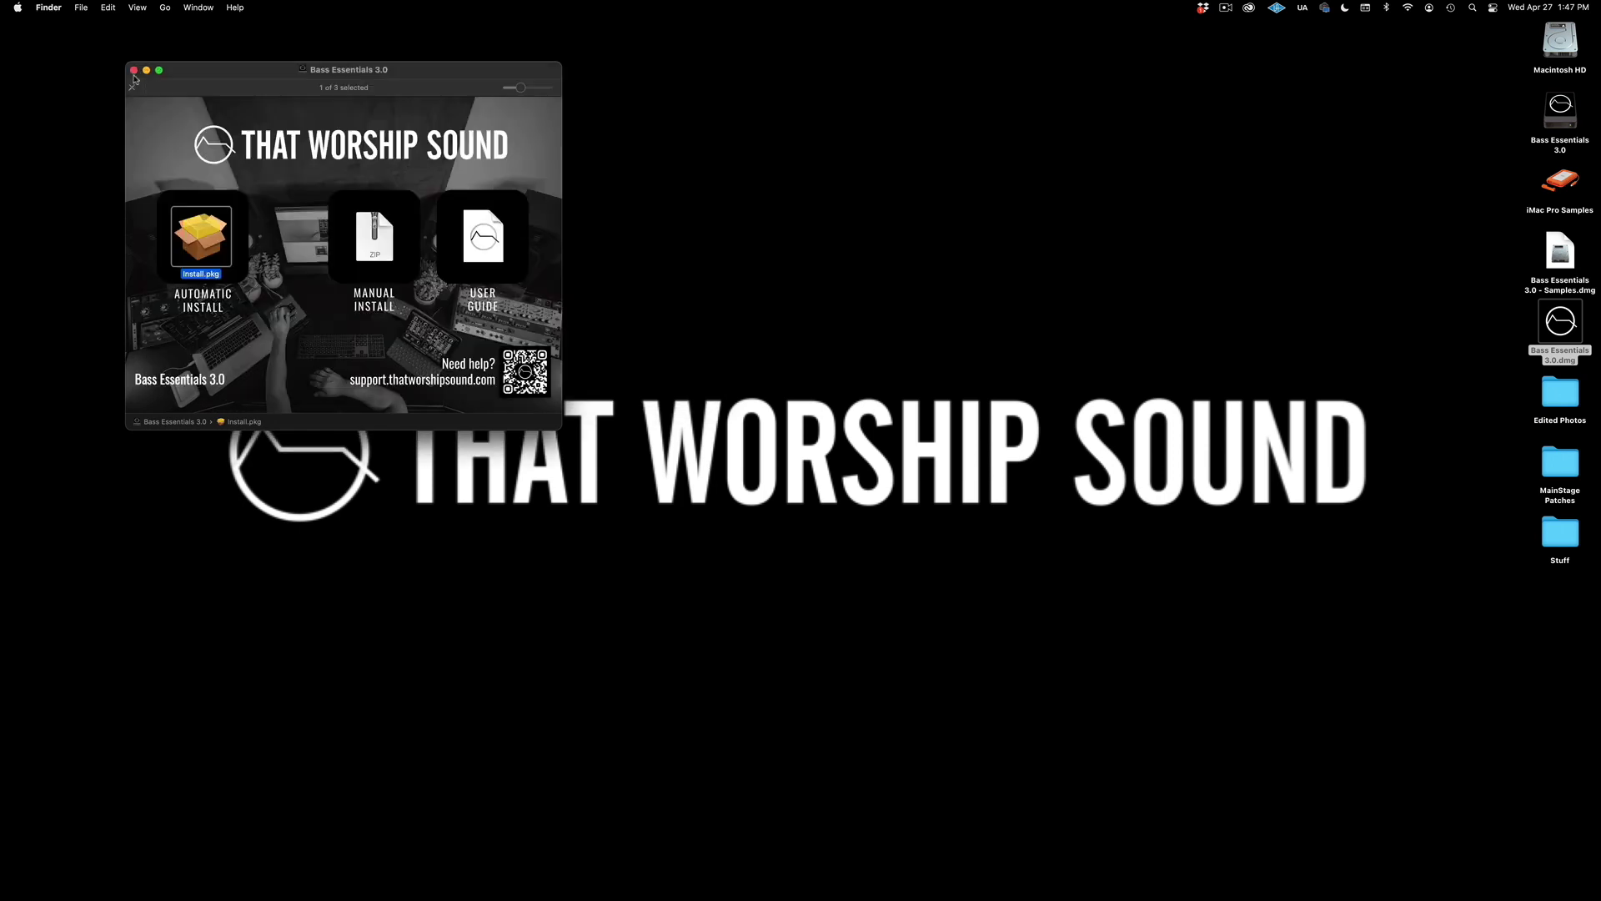
pyautogui.click(134, 71)
pyautogui.click(1488, 267)
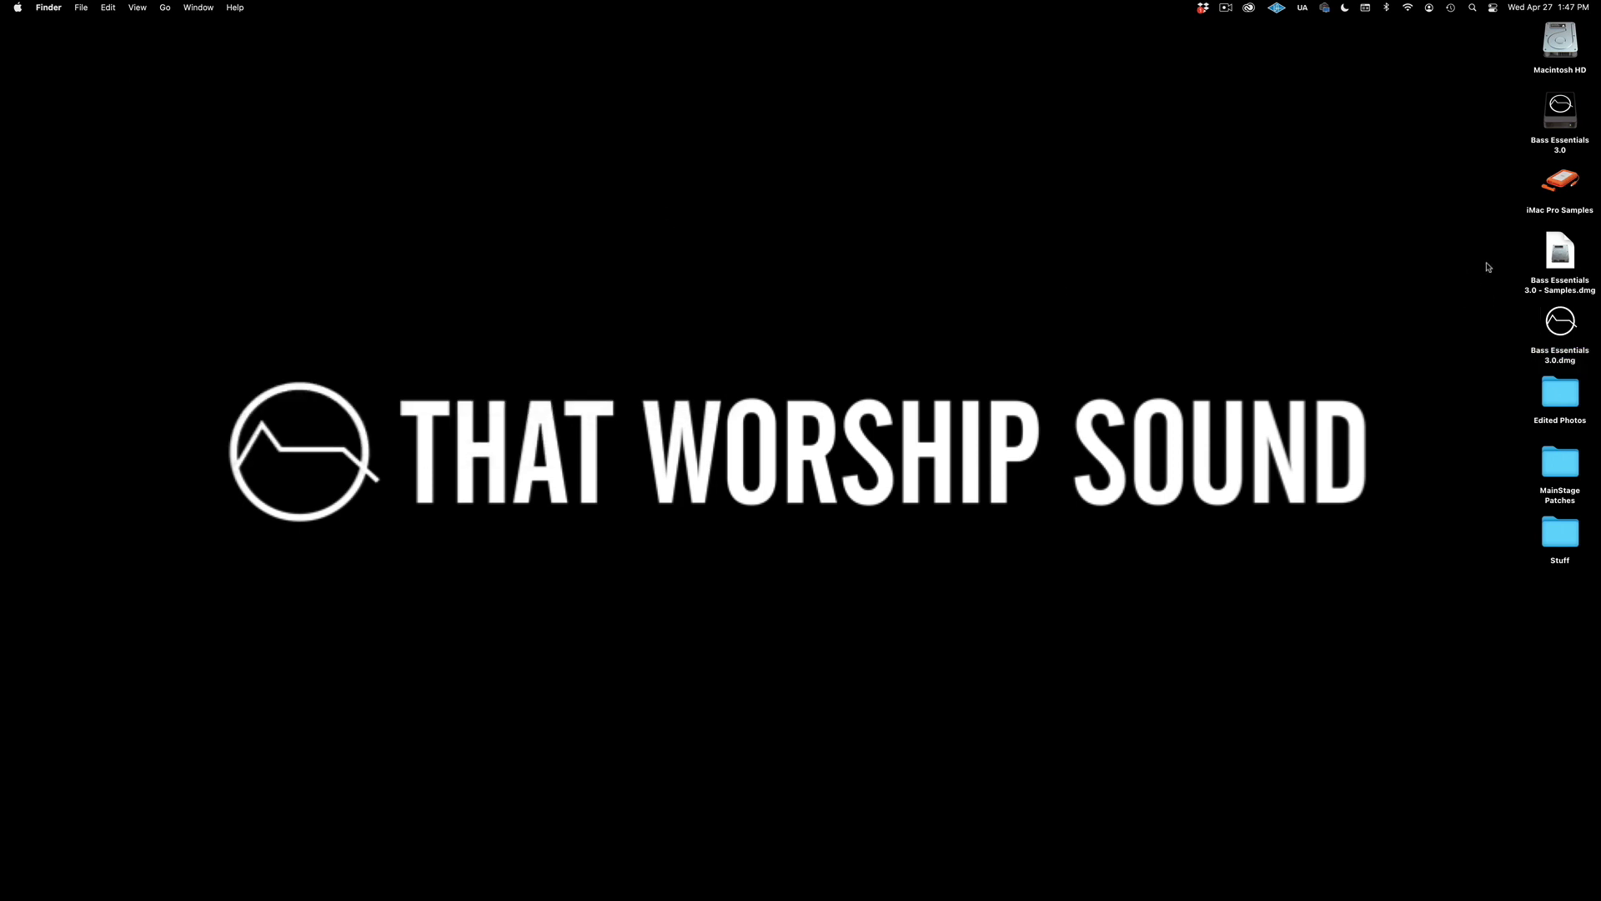
# Mount the Bass Essentials 3.0 - Samples disk image, accept its licence, and launch its Install.pkg.
pyautogui.doubleClick(1561, 256)
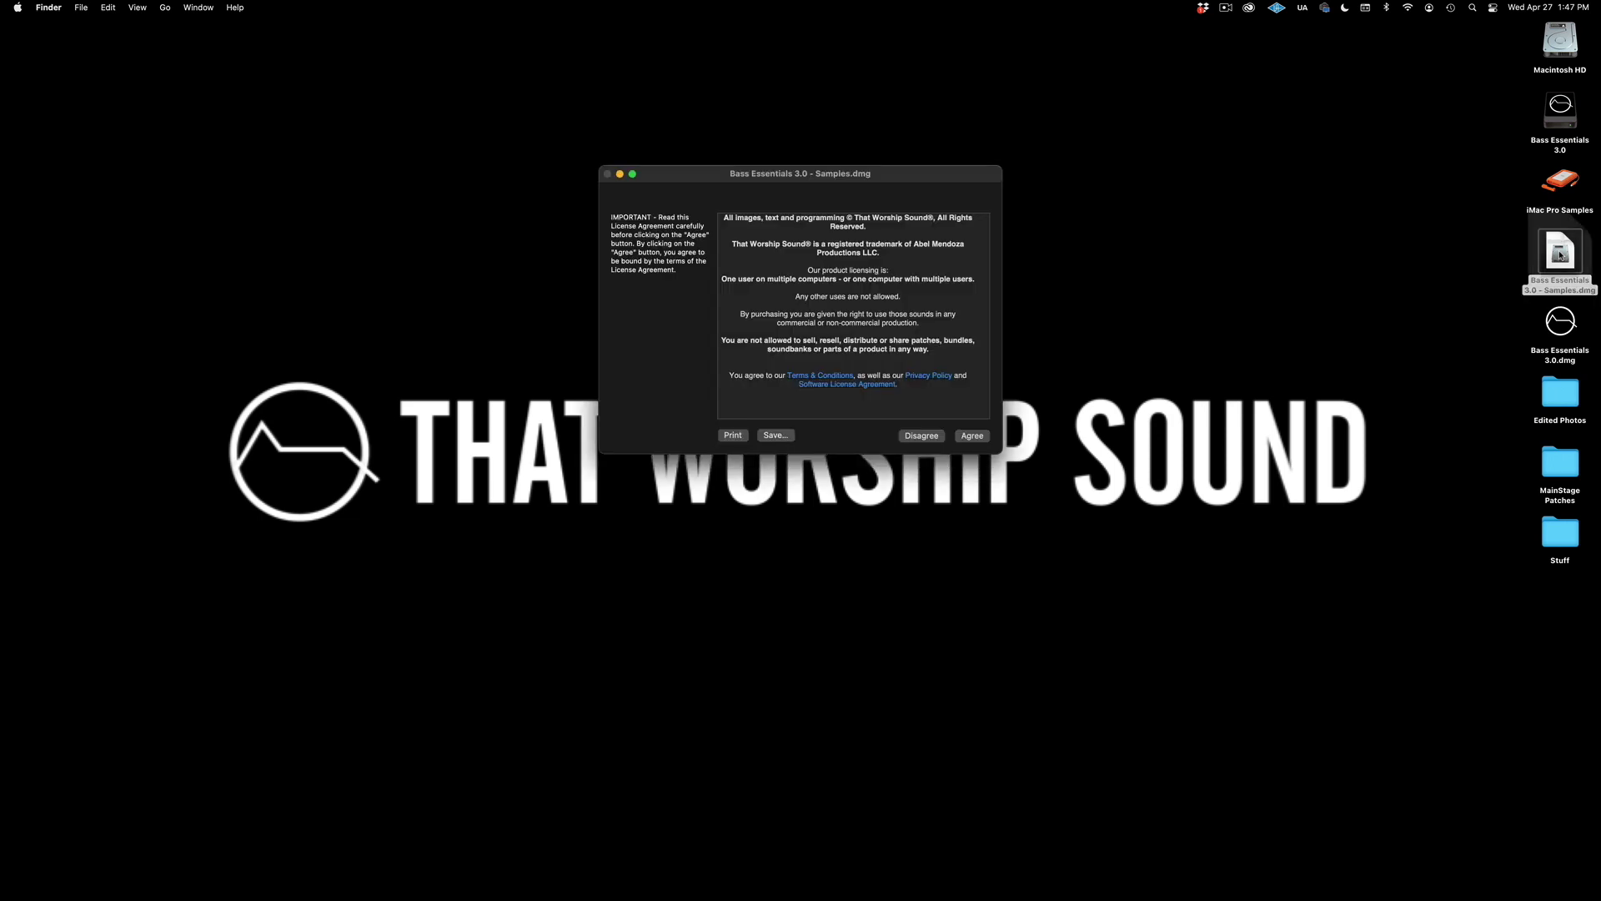
pyautogui.click(972, 435)
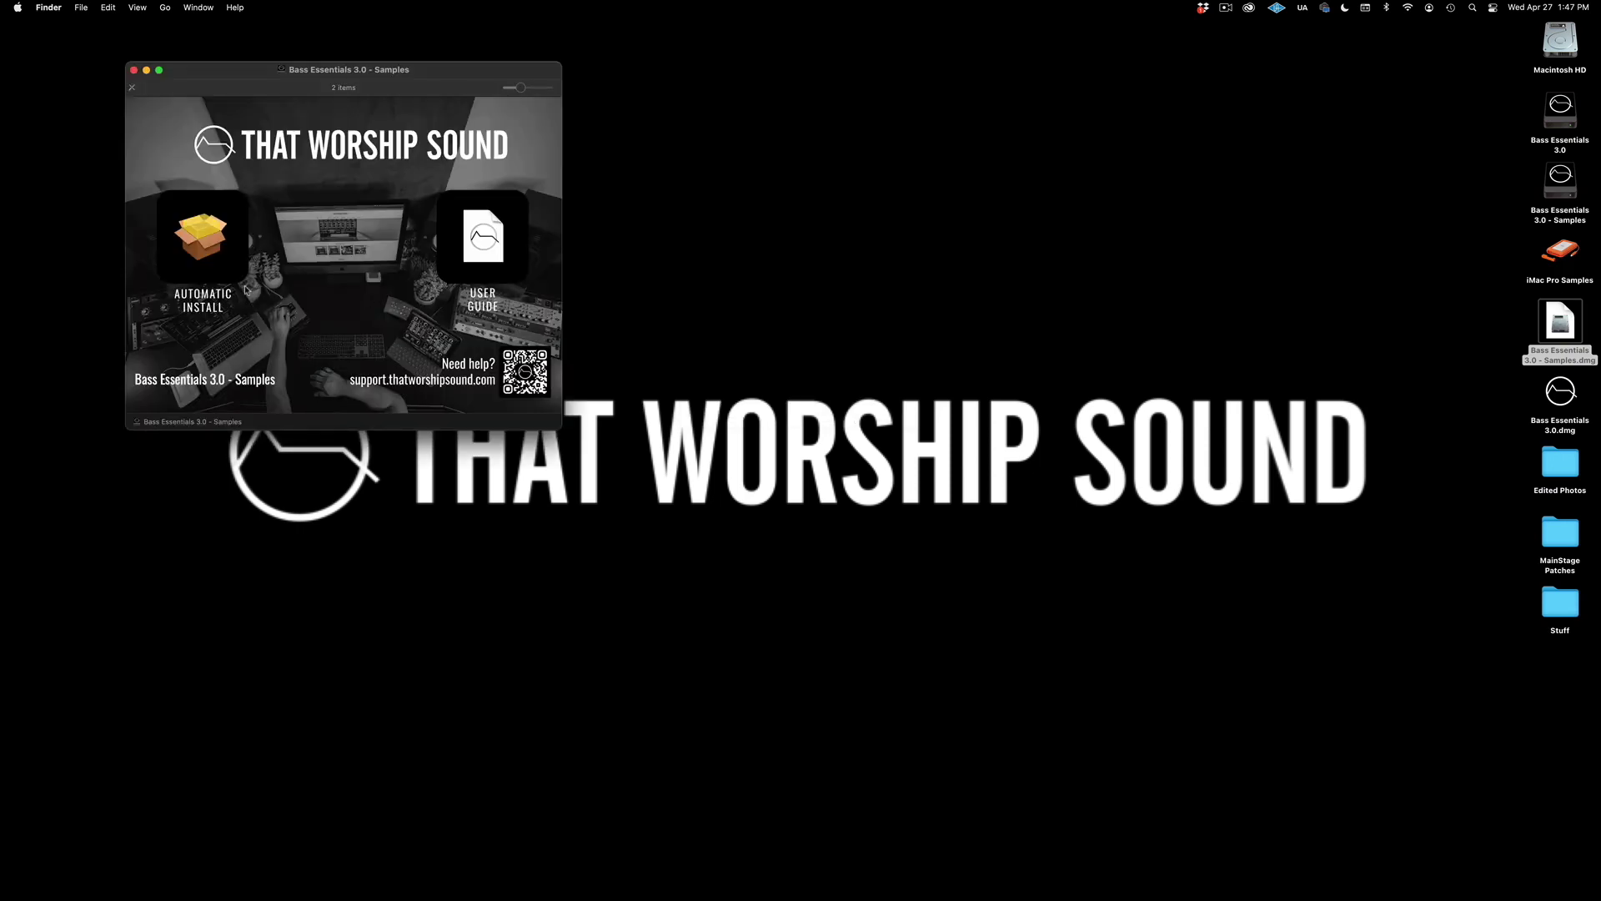
pyautogui.click(203, 229)
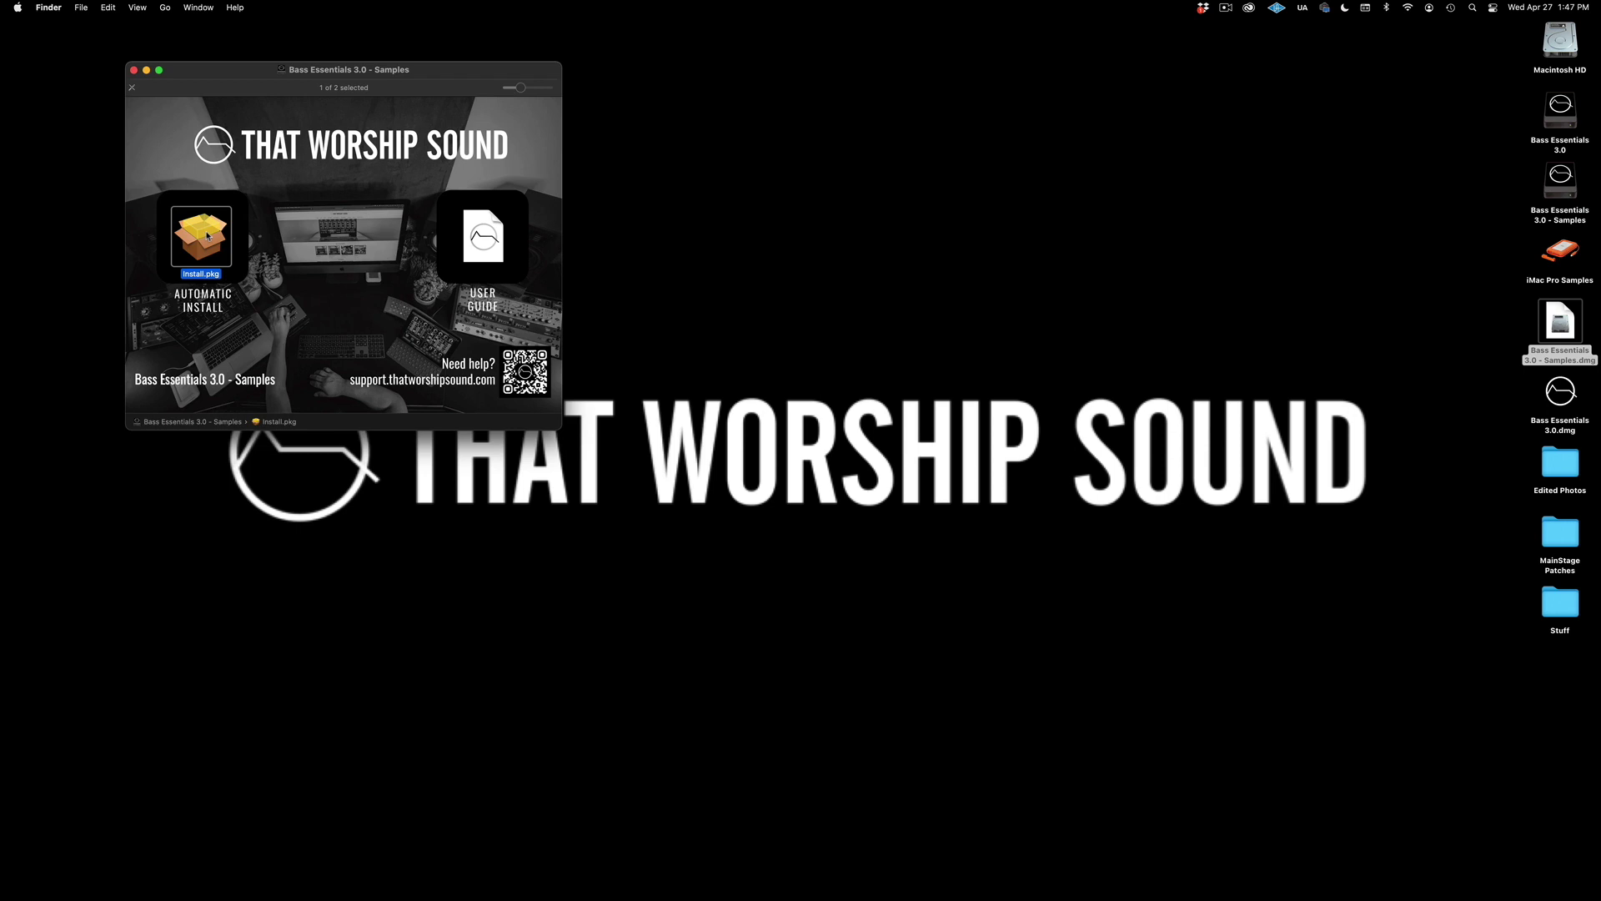
pyautogui.doubleClick(204, 234)
# Accept the samples licence, authorise with the account password, and finish the 7.92 GB install, closing its windows.
pyautogui.click(961, 511)
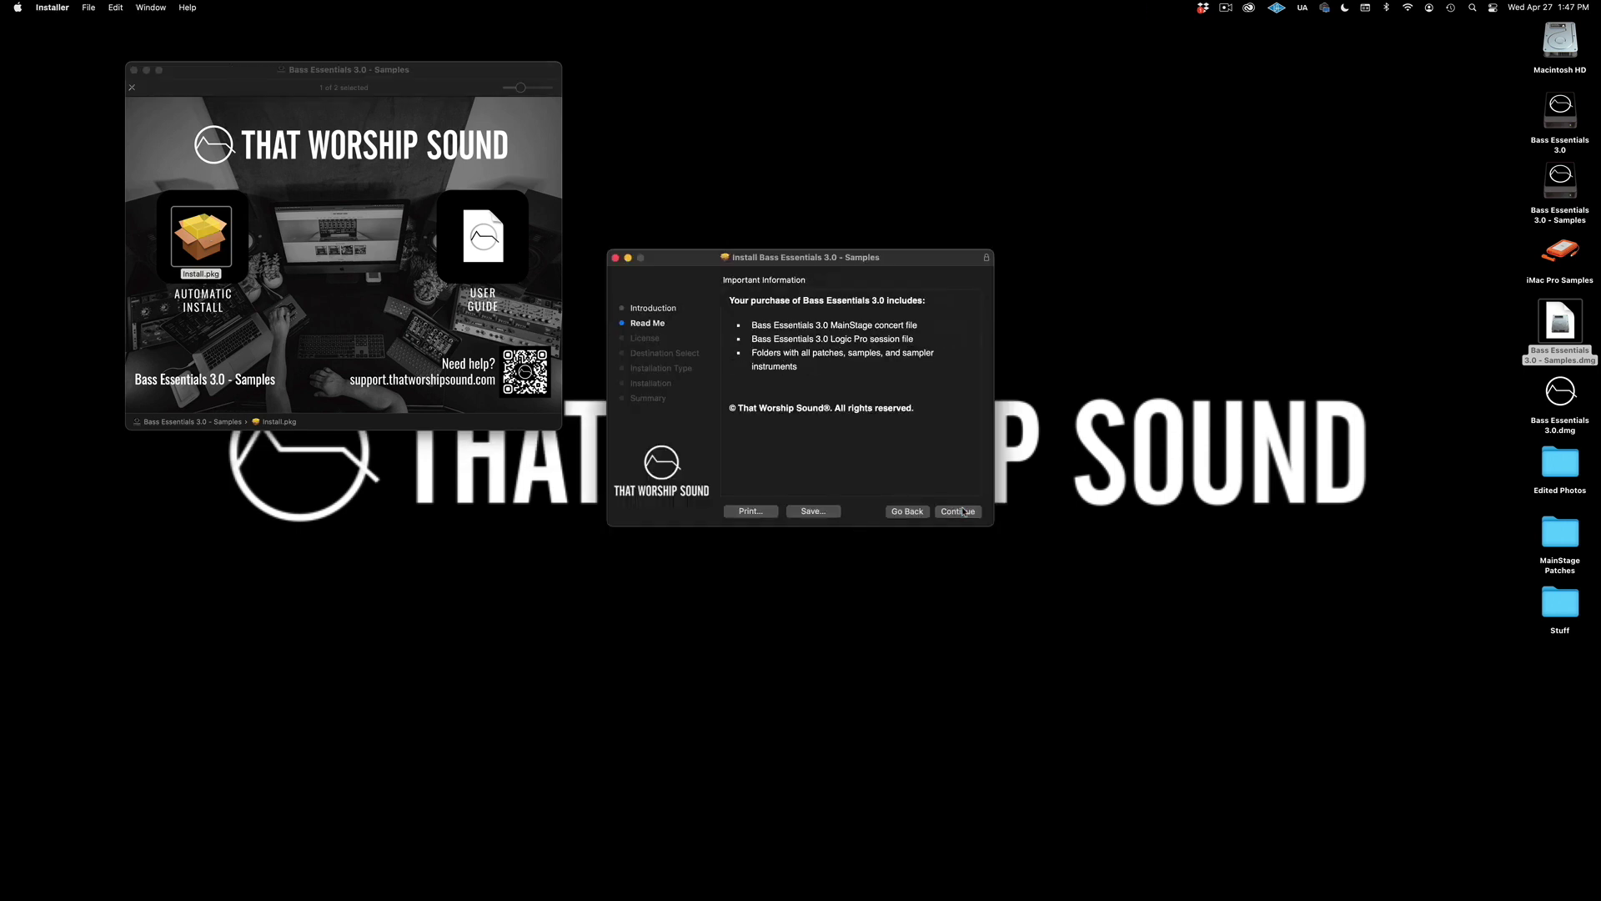
pyautogui.click(963, 512)
pyautogui.click(961, 511)
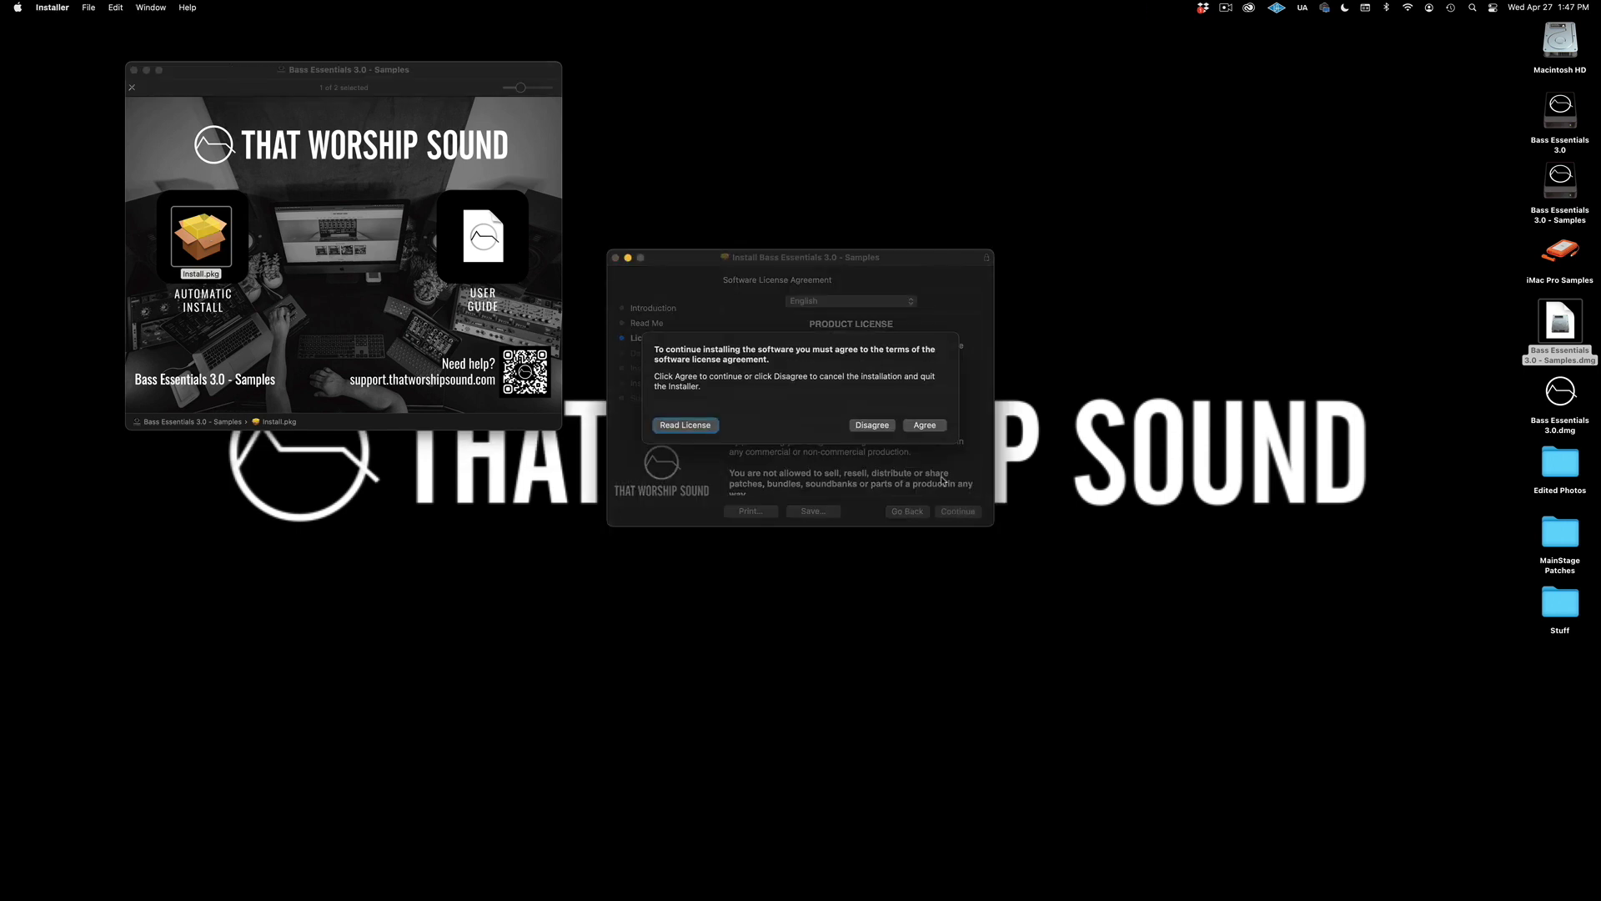
pyautogui.click(927, 427)
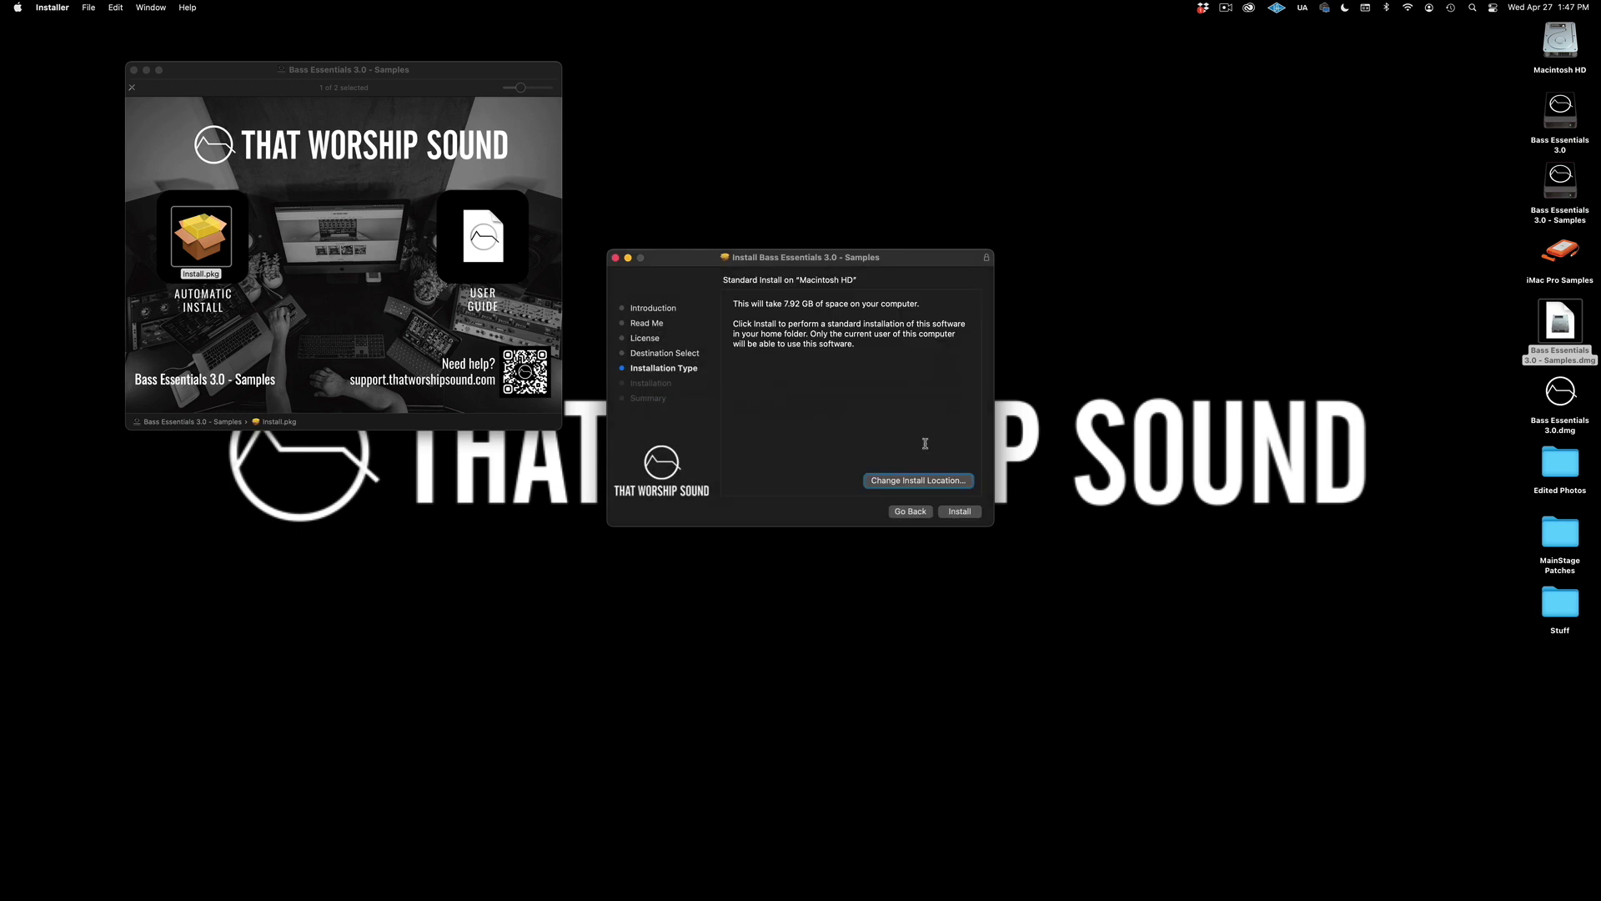
pyautogui.click(967, 513)
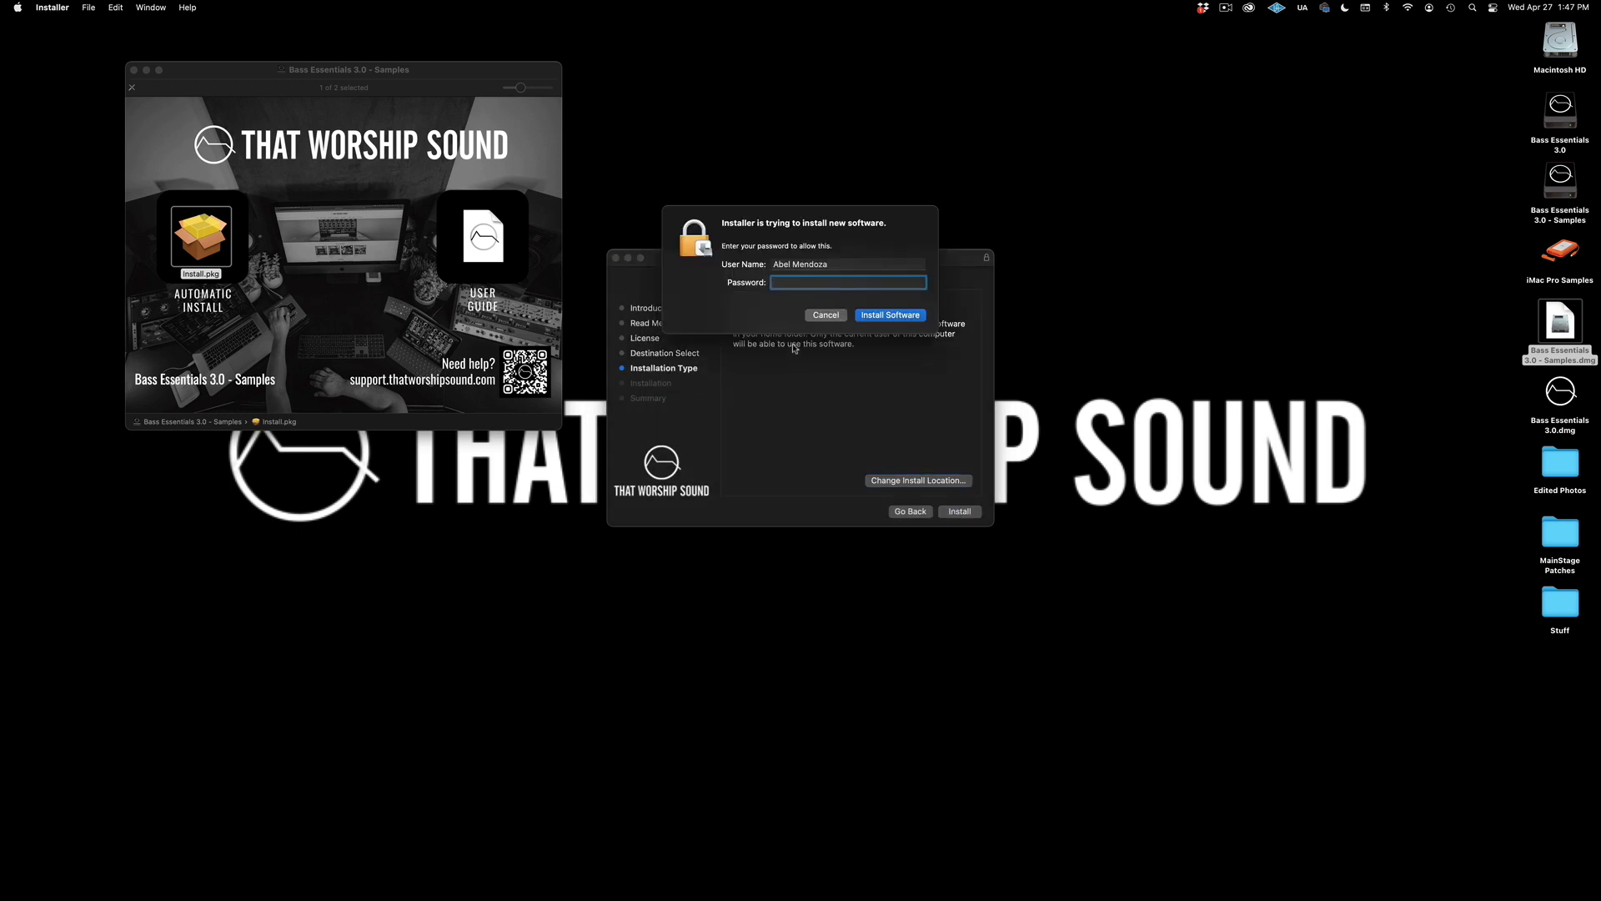
pyautogui.press('Return')
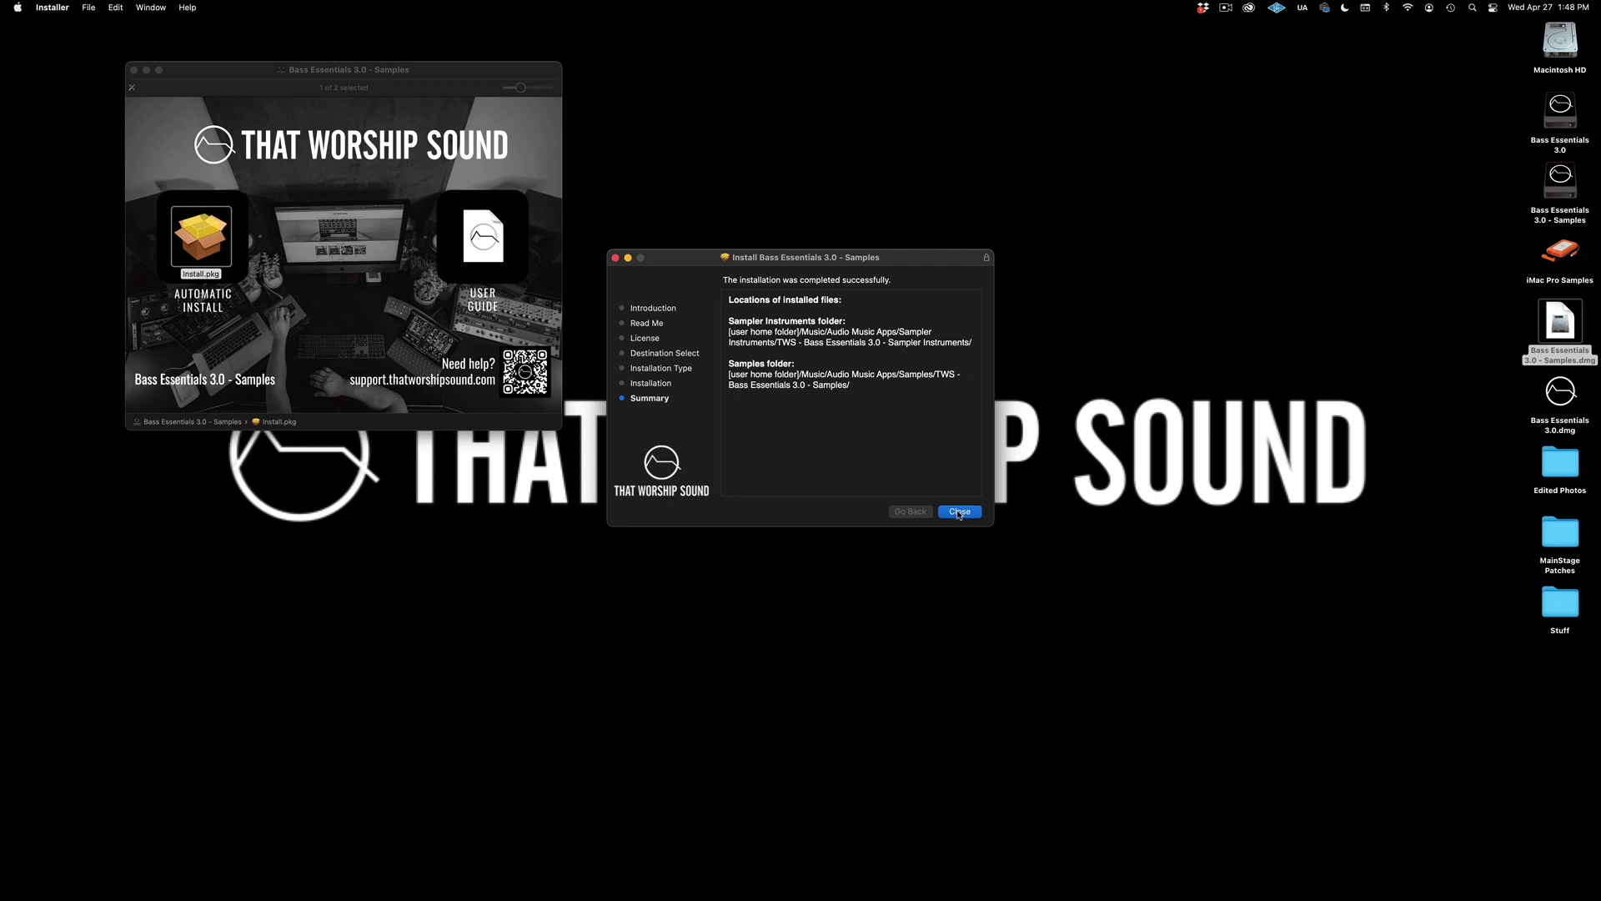
pyautogui.click(958, 512)
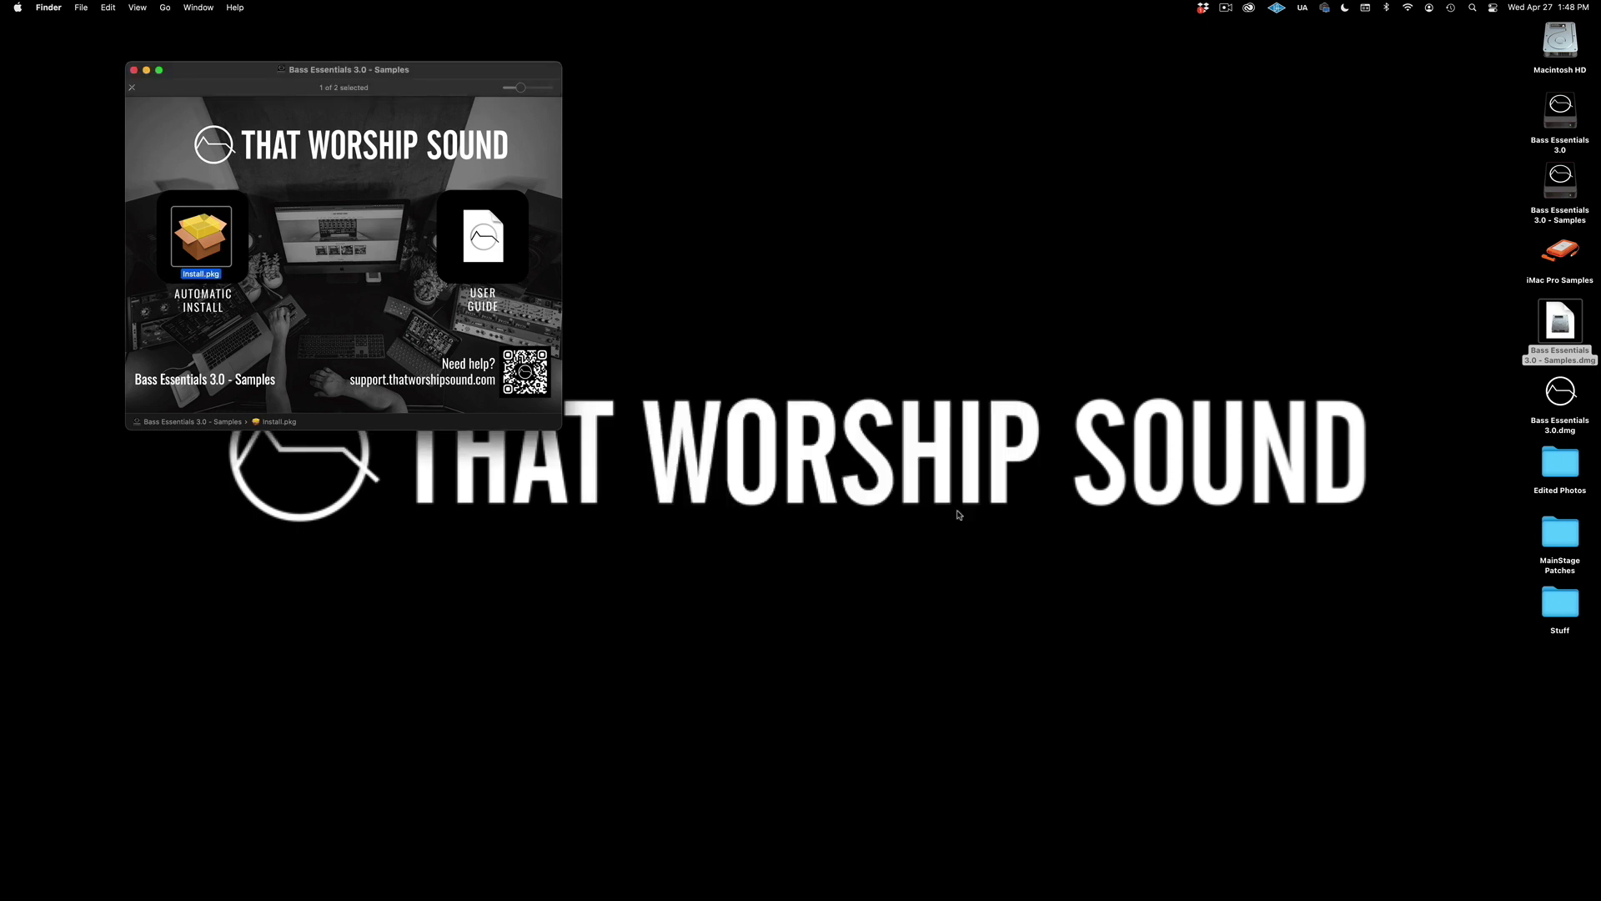
pyautogui.click(135, 72)
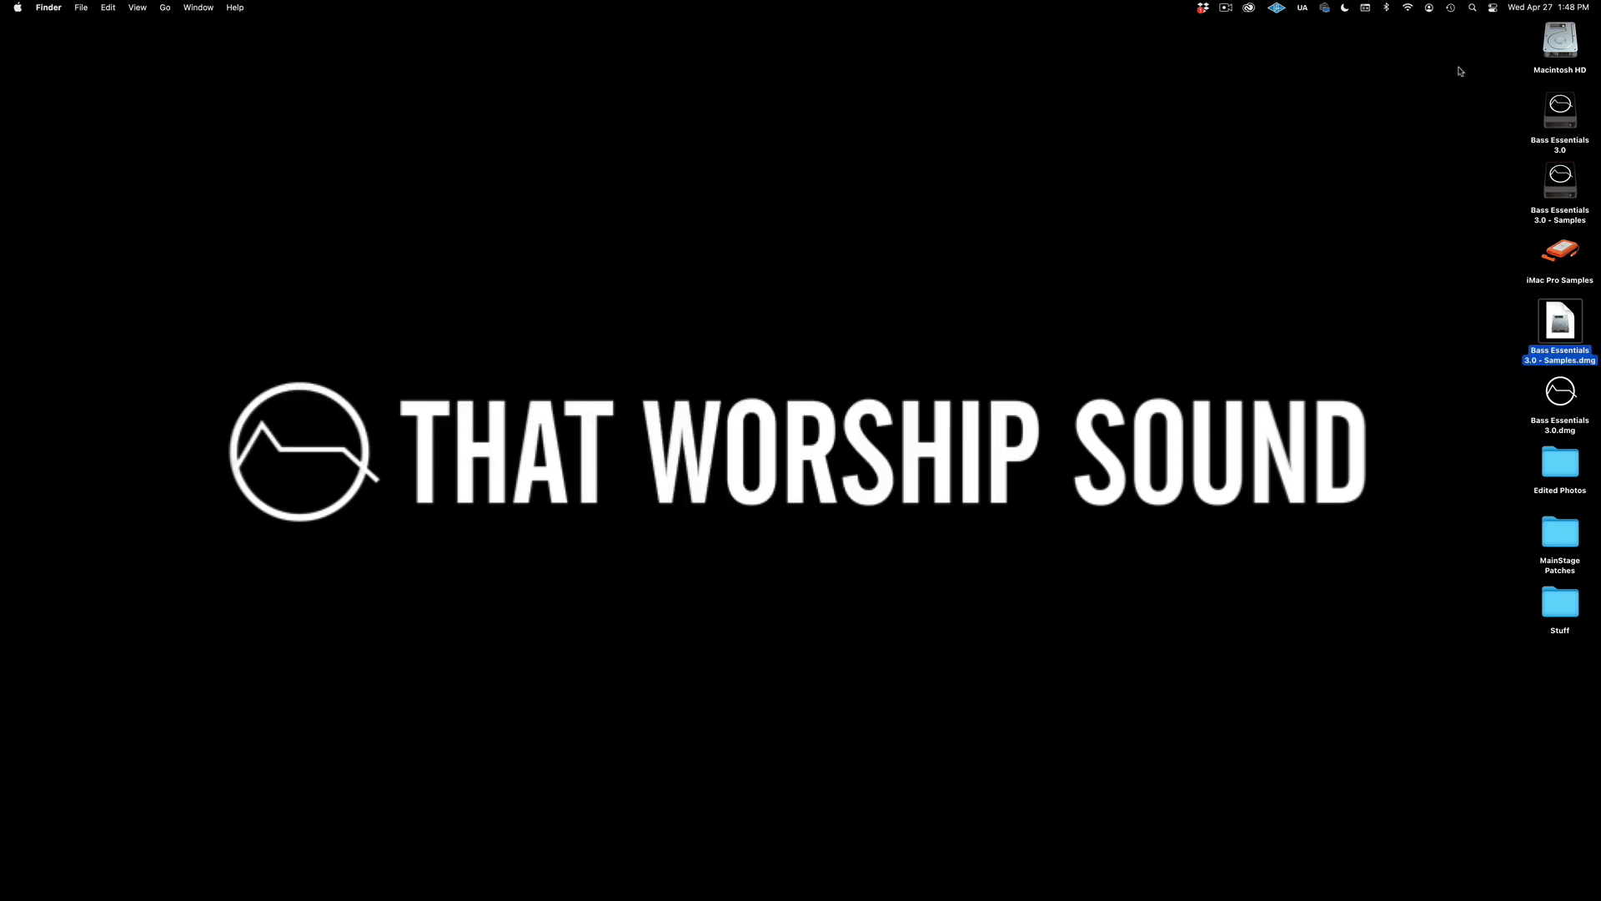
# Browse Macintosh HD > Users > home > Music > MainStage > Bass Essentials 3.0 and open Bass Essentials 3.0.concert.
pyautogui.doubleClick(1567, 48)
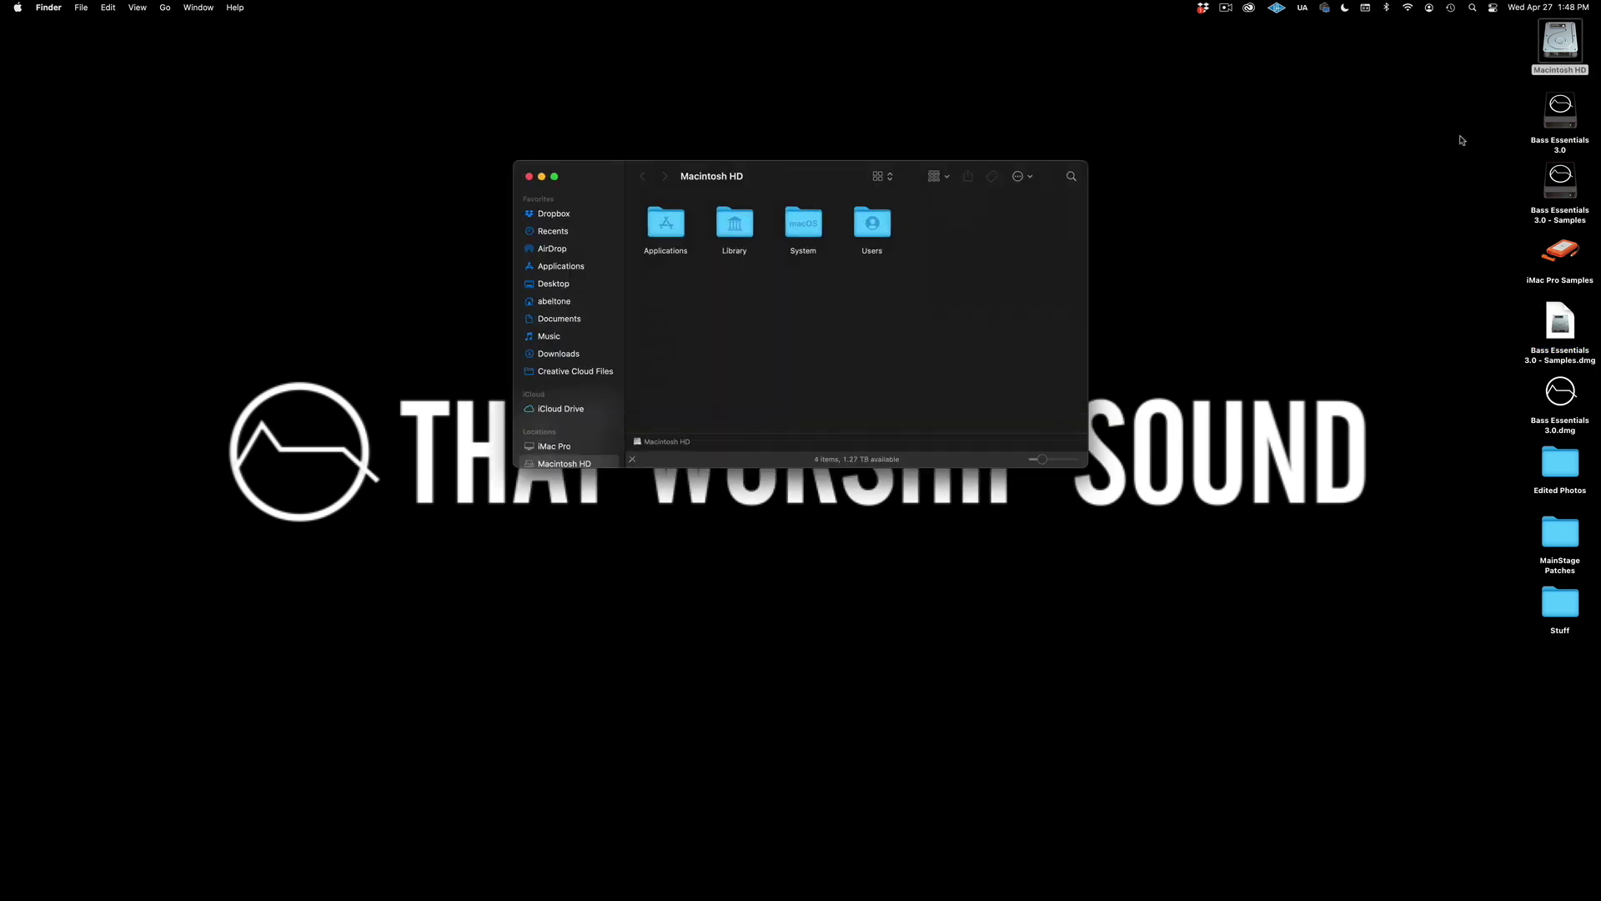
pyautogui.click(879, 227)
pyautogui.doubleClick(879, 227)
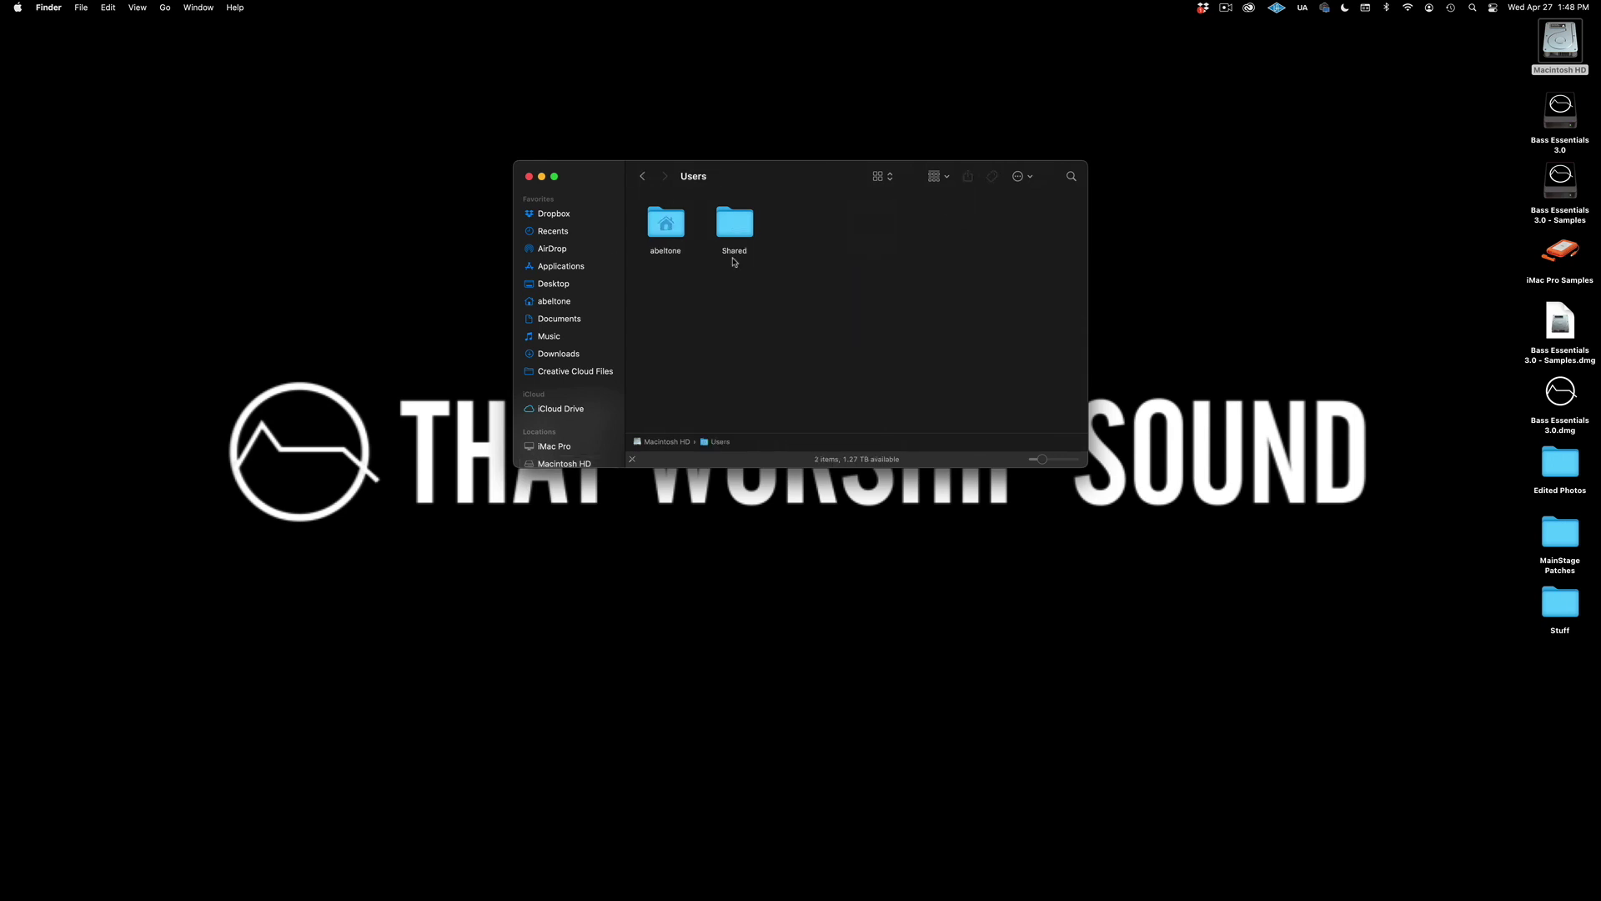
pyautogui.click(665, 227)
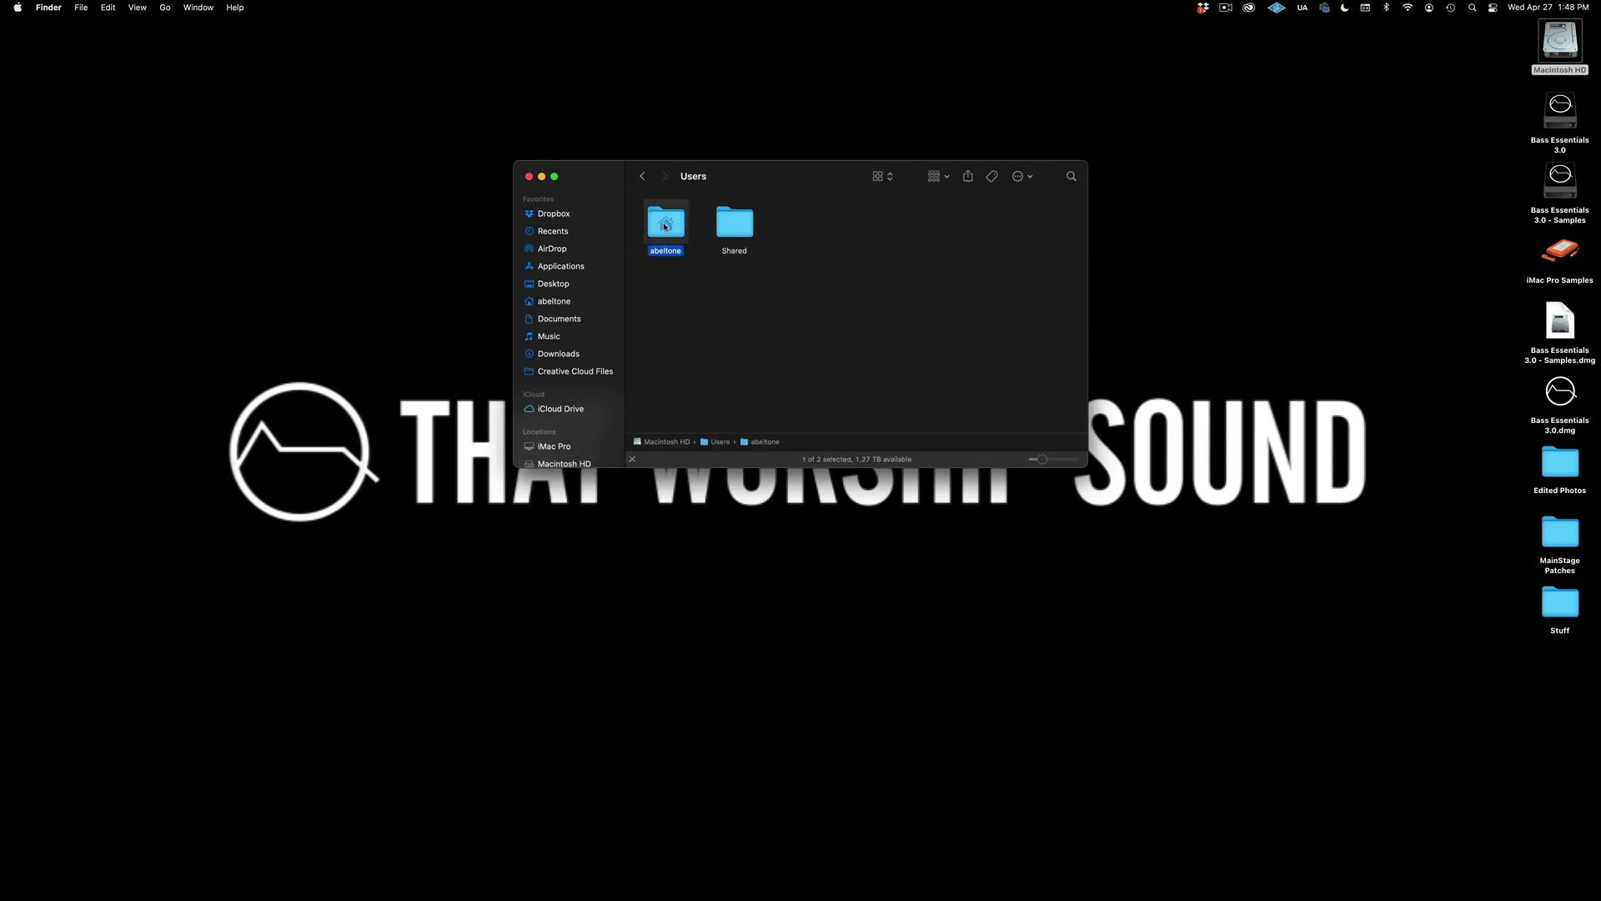
pyautogui.doubleClick(664, 226)
pyautogui.click(809, 299)
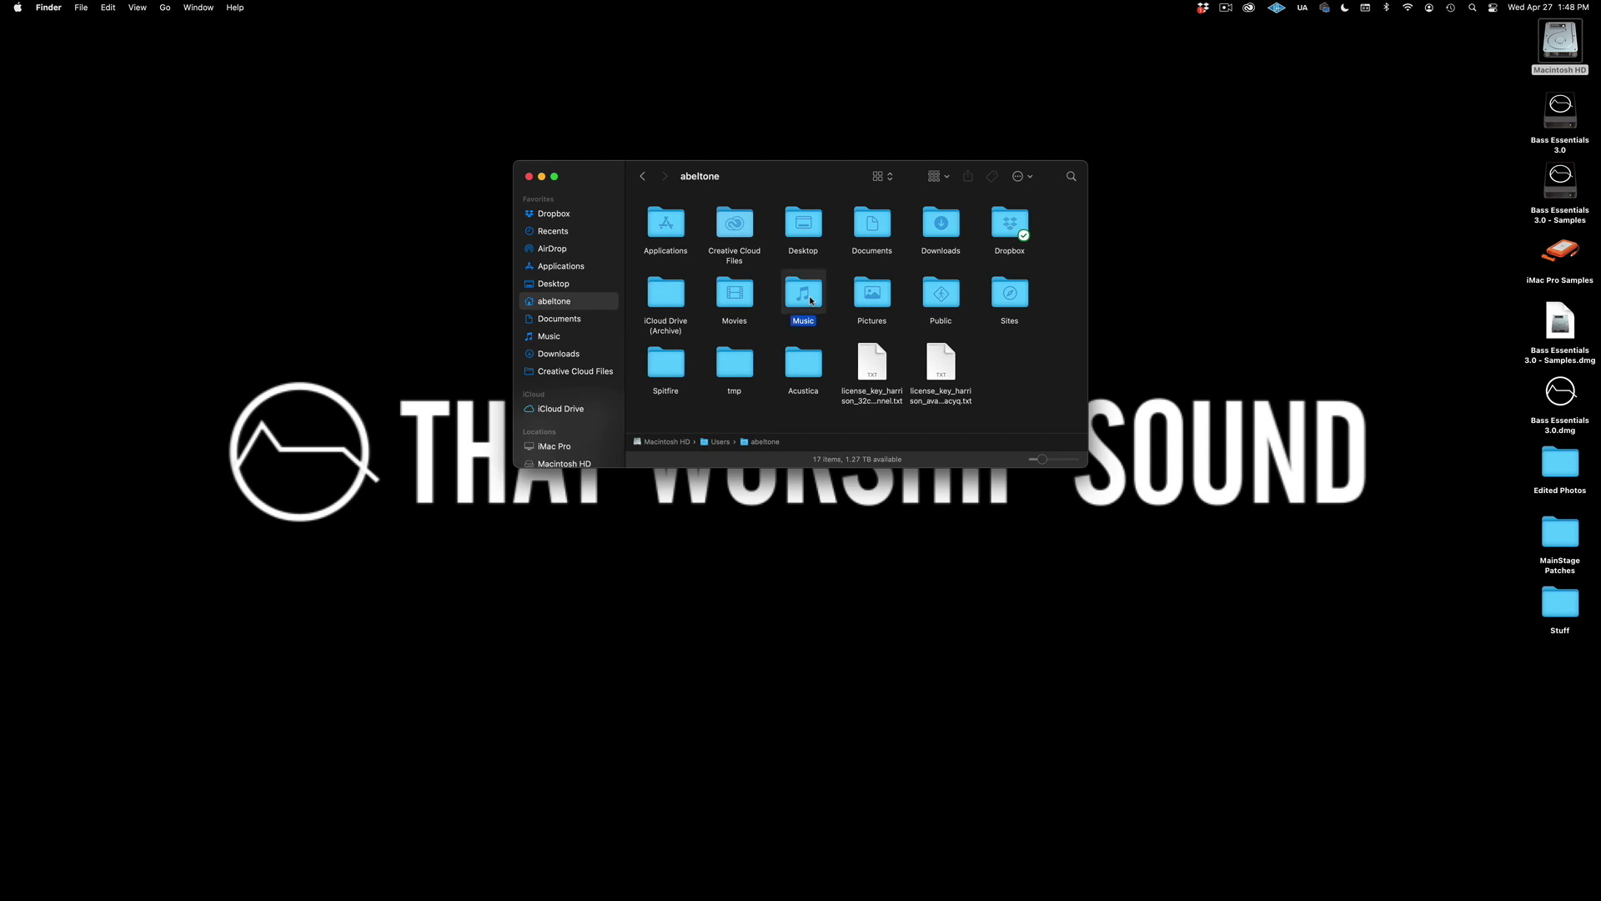
pyautogui.doubleClick(809, 299)
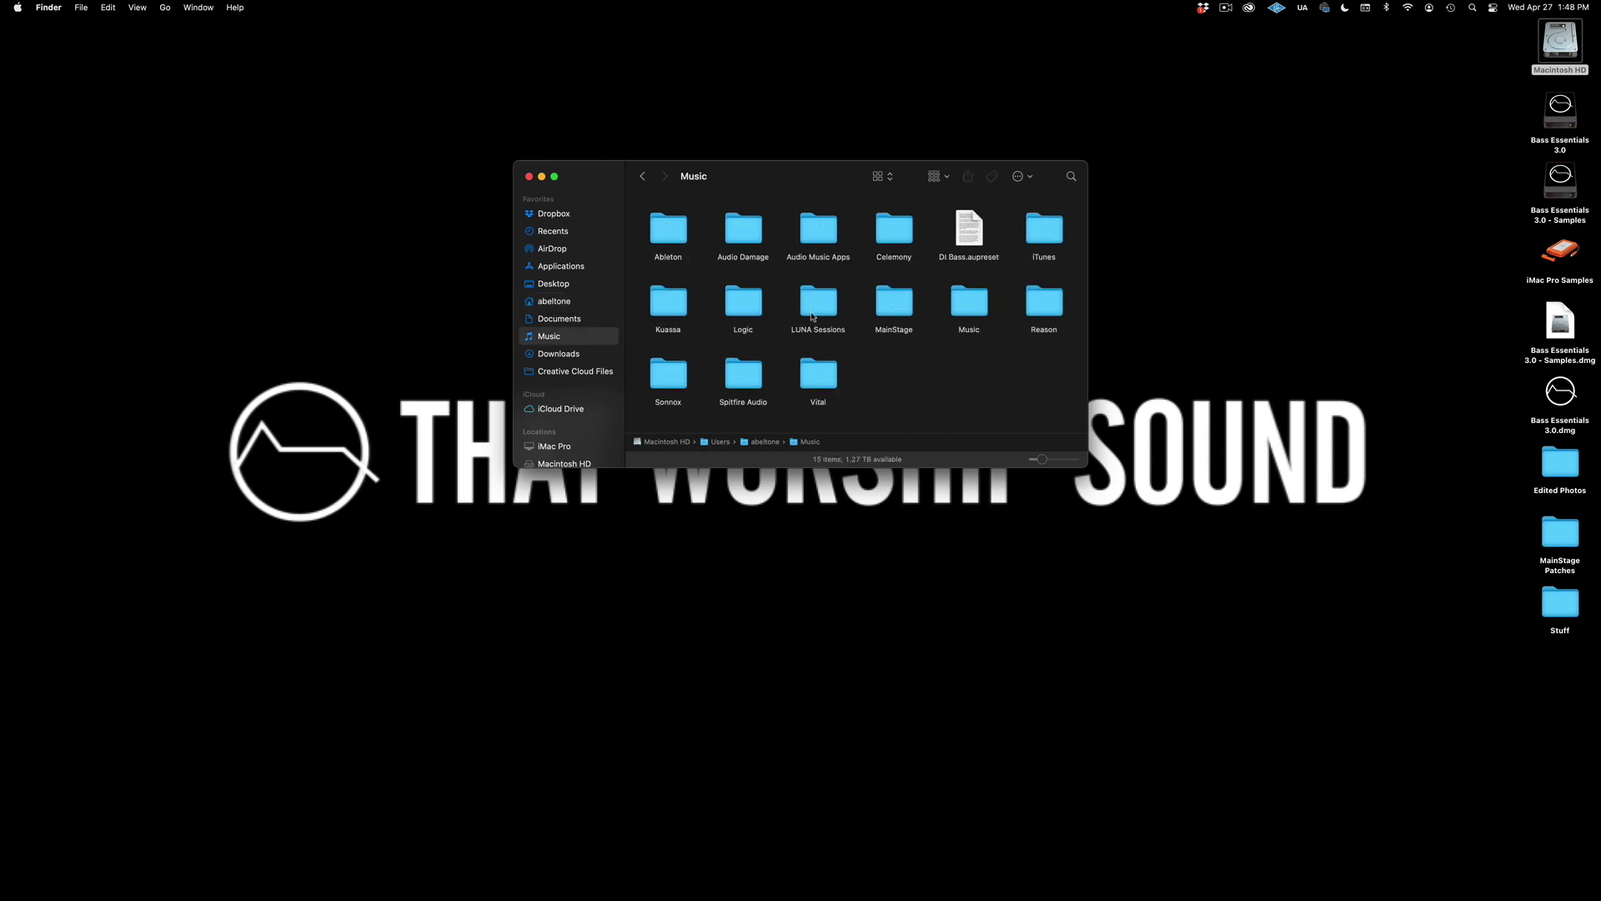
pyautogui.doubleClick(898, 306)
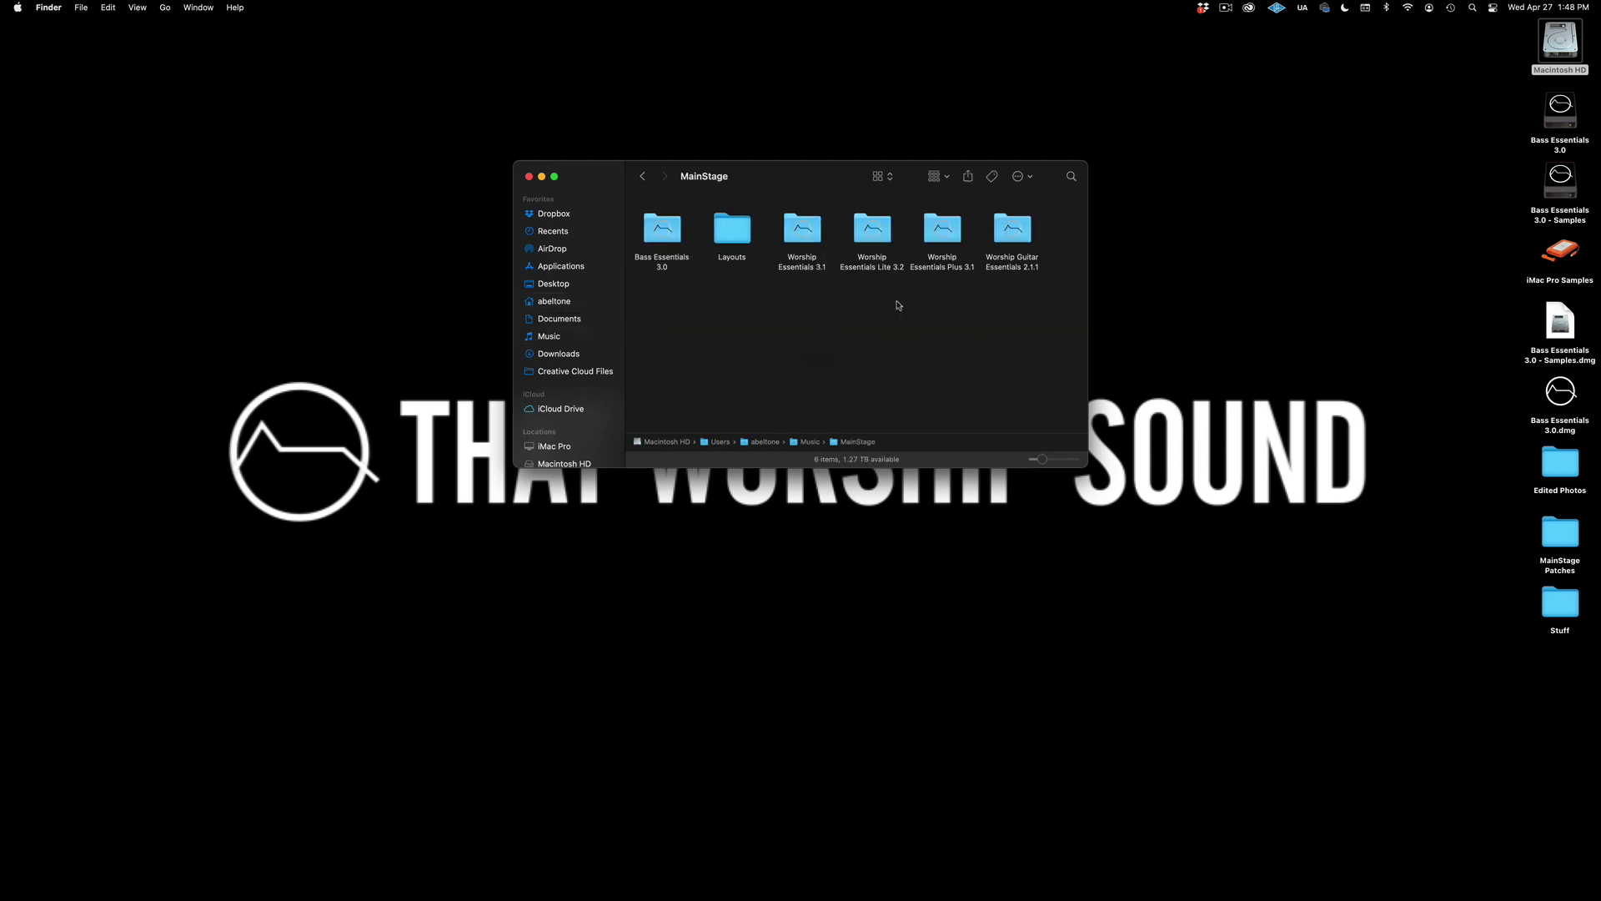
pyautogui.doubleClick(665, 233)
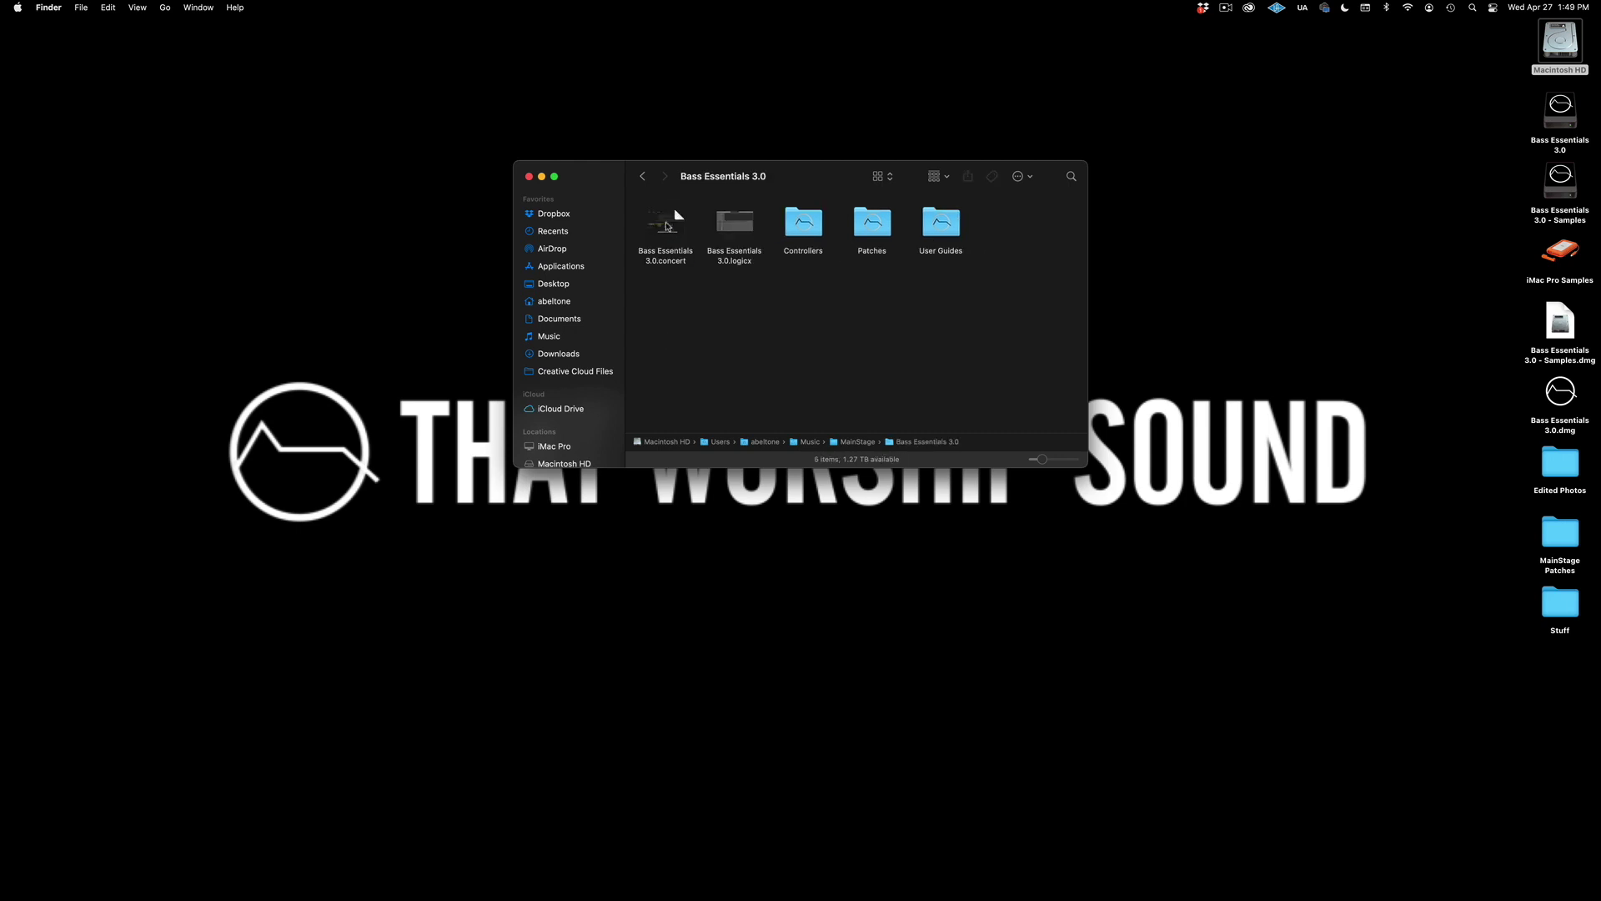
pyautogui.doubleClick(666, 226)
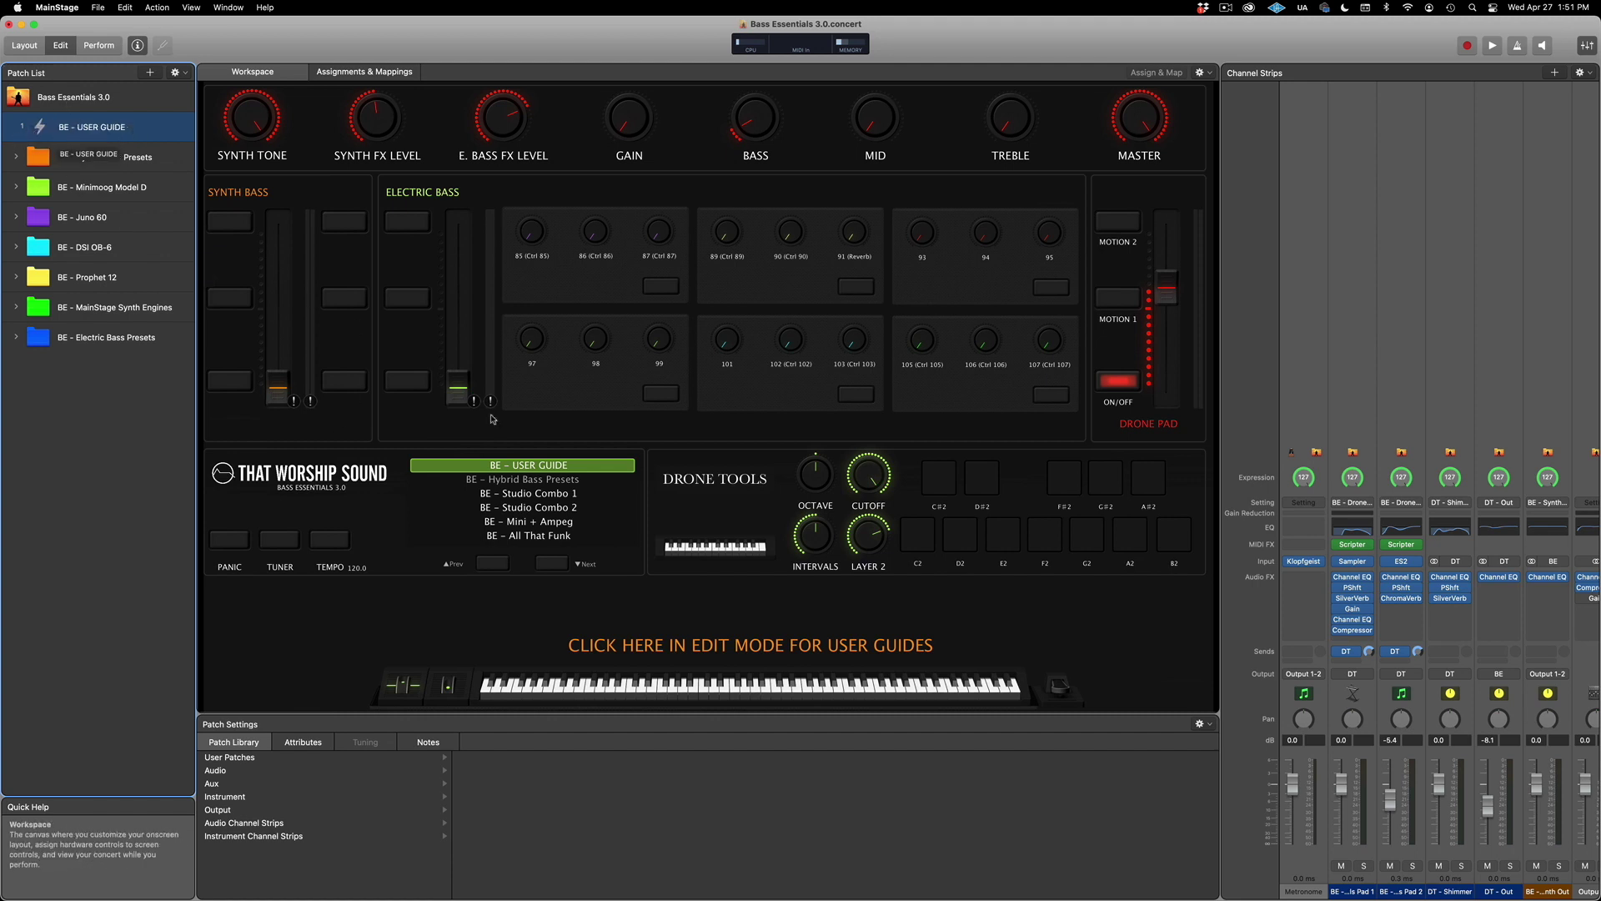
# Select the 'Click here in Edit mode for user guides' label in the loaded concert workspace.
pyautogui.click(732, 652)
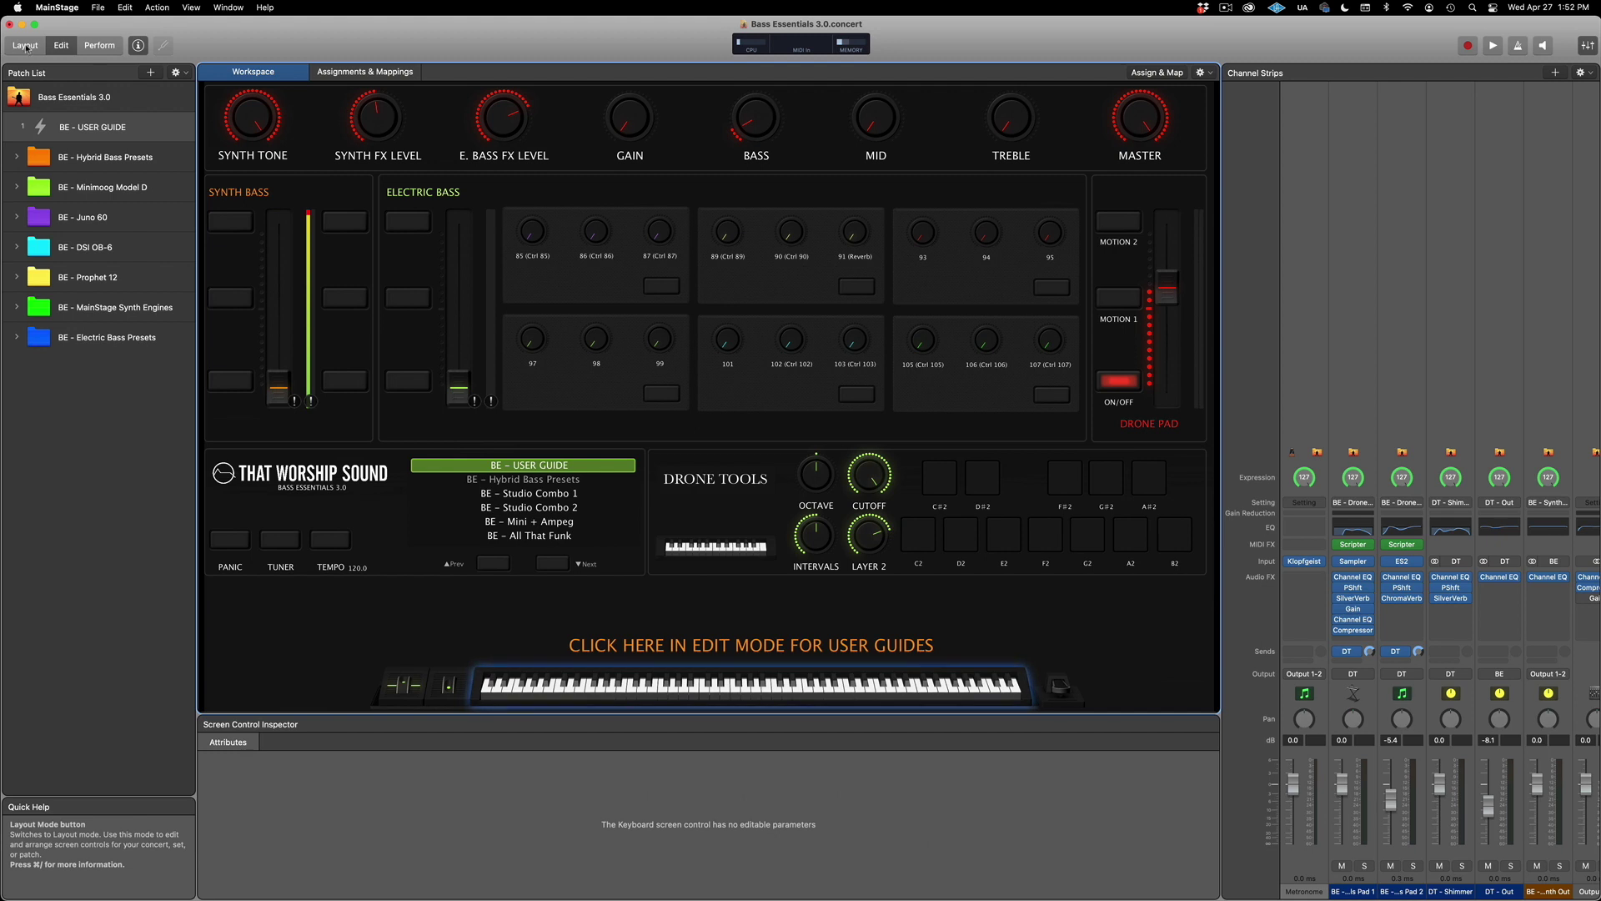
# In Layout mode, learn the iRig Keys keyboard, sustain pedal, mod wheel and pitch bend, then return to Edit.
pyautogui.click(26, 48)
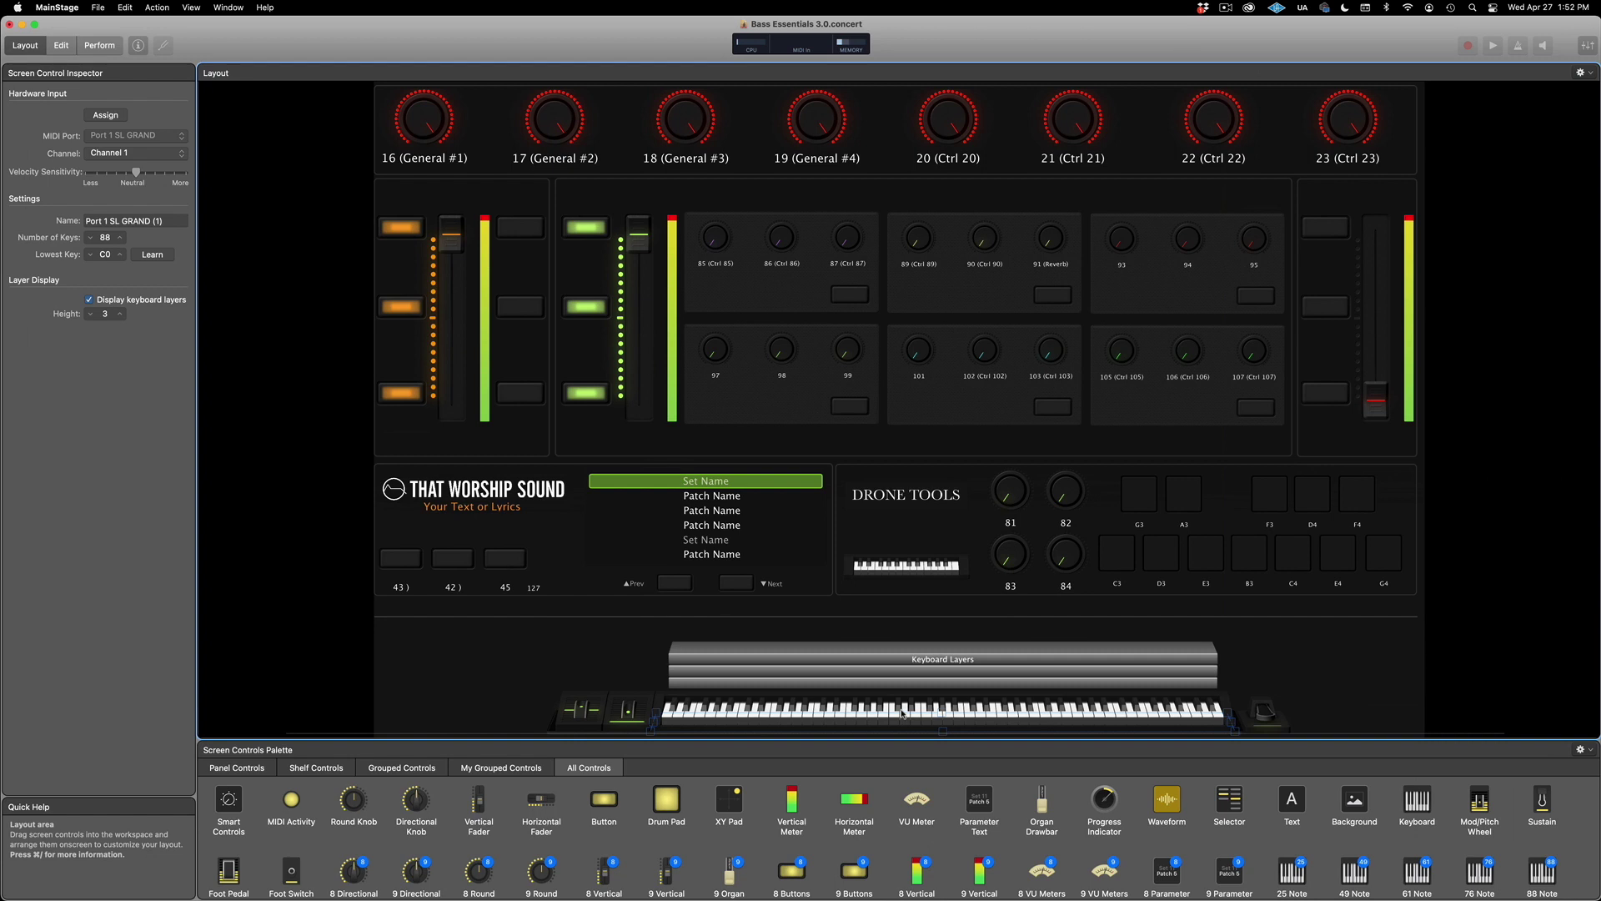
pyautogui.click(107, 115)
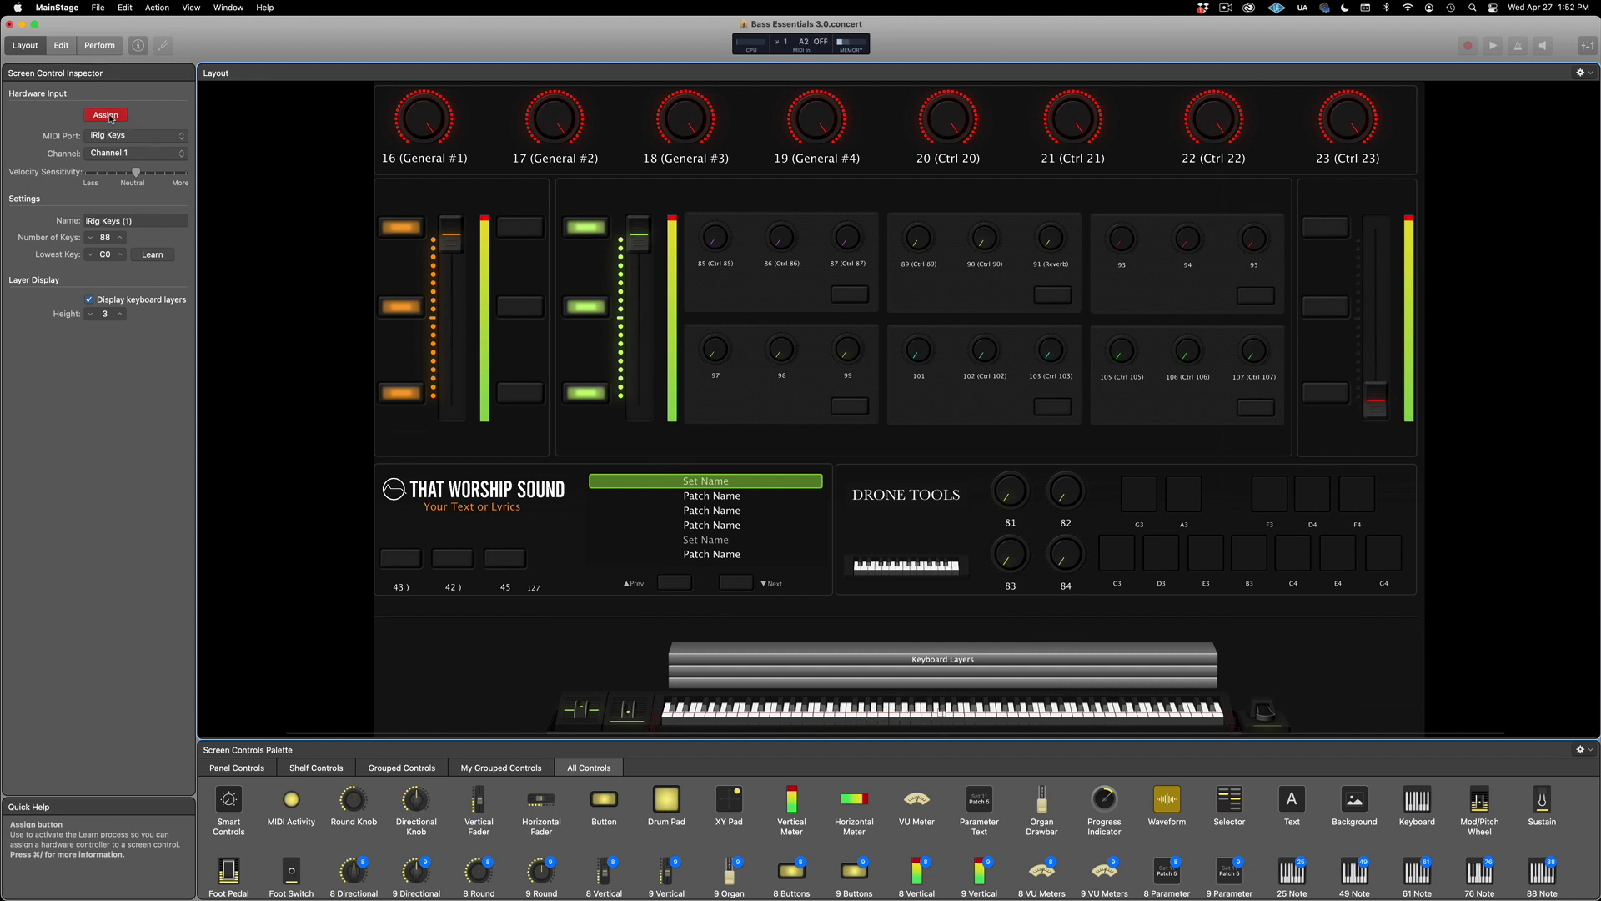
pyautogui.click(1265, 712)
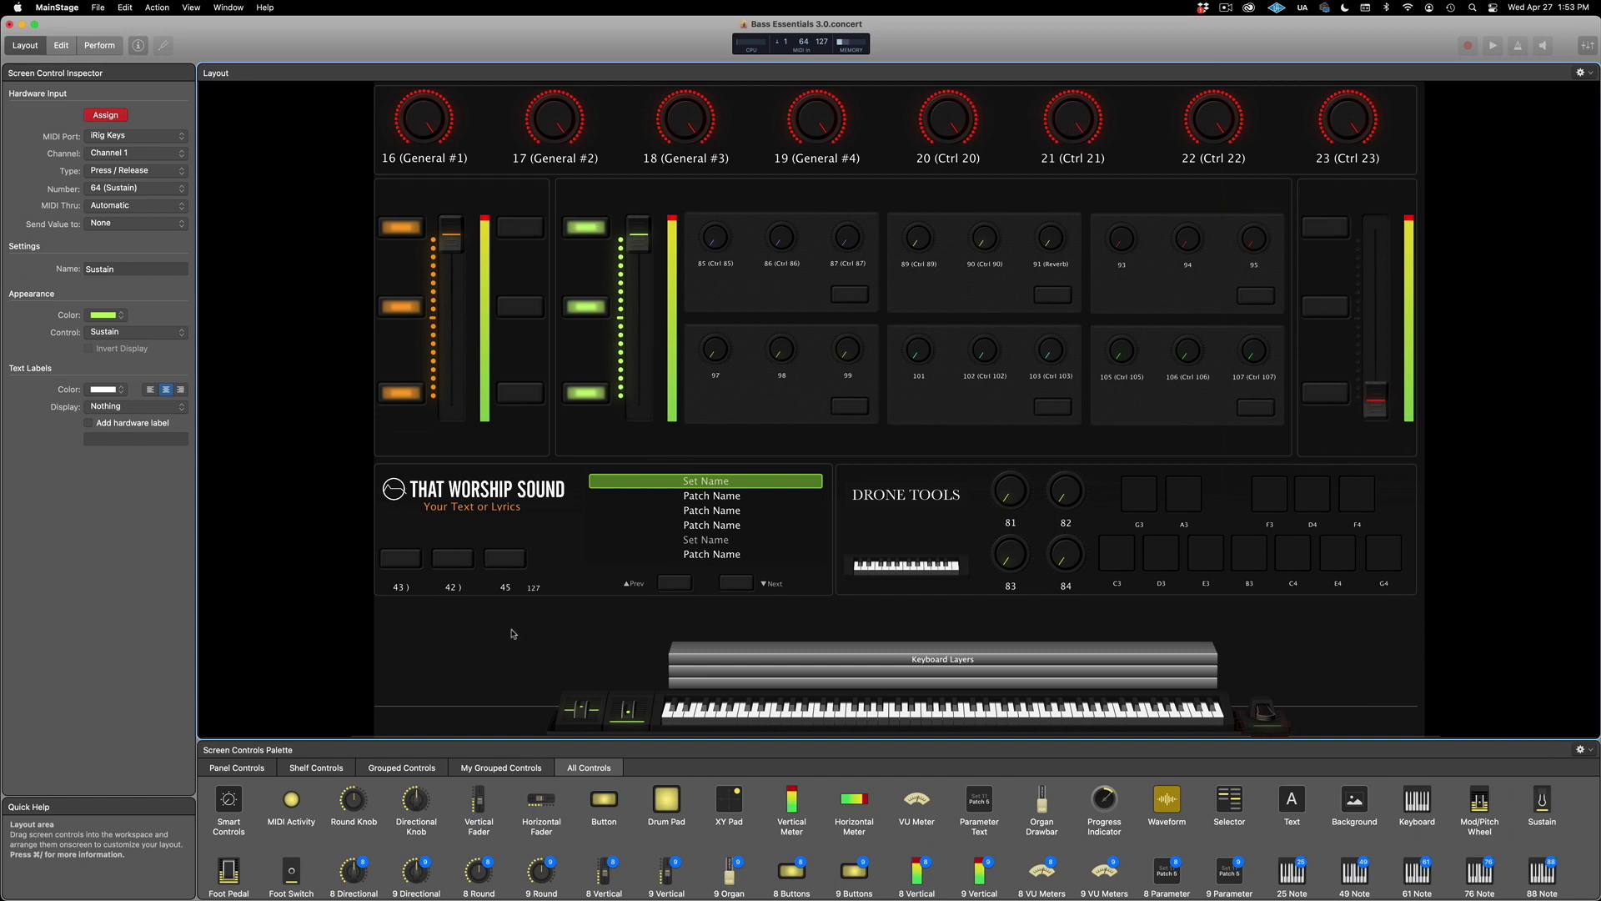
pyautogui.click(624, 711)
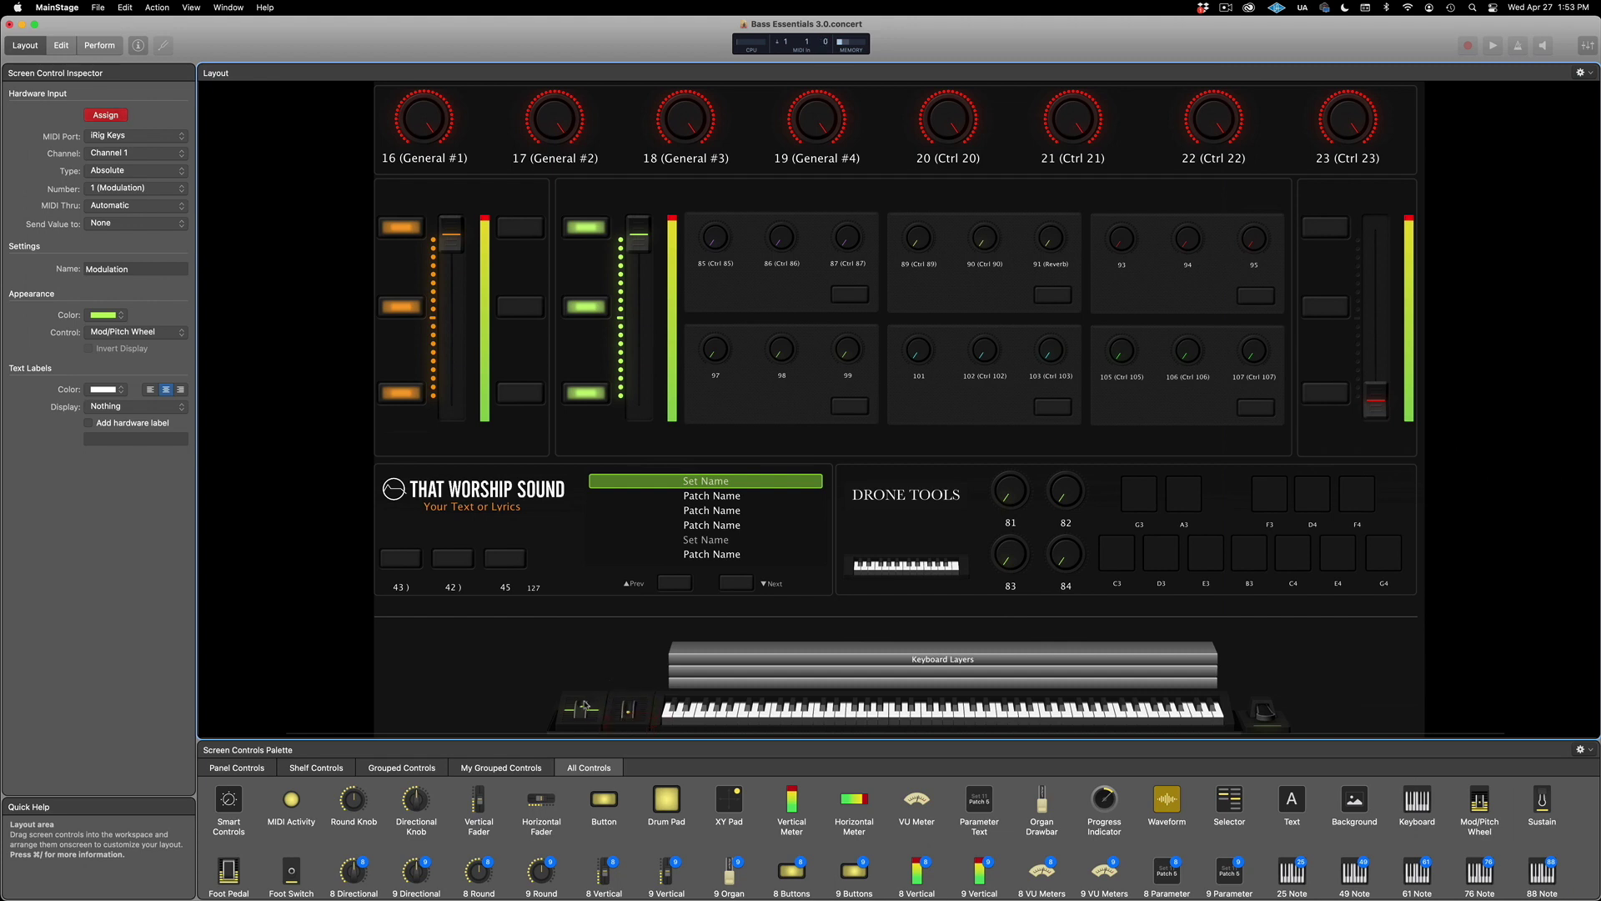
pyautogui.click(584, 707)
pyautogui.click(105, 116)
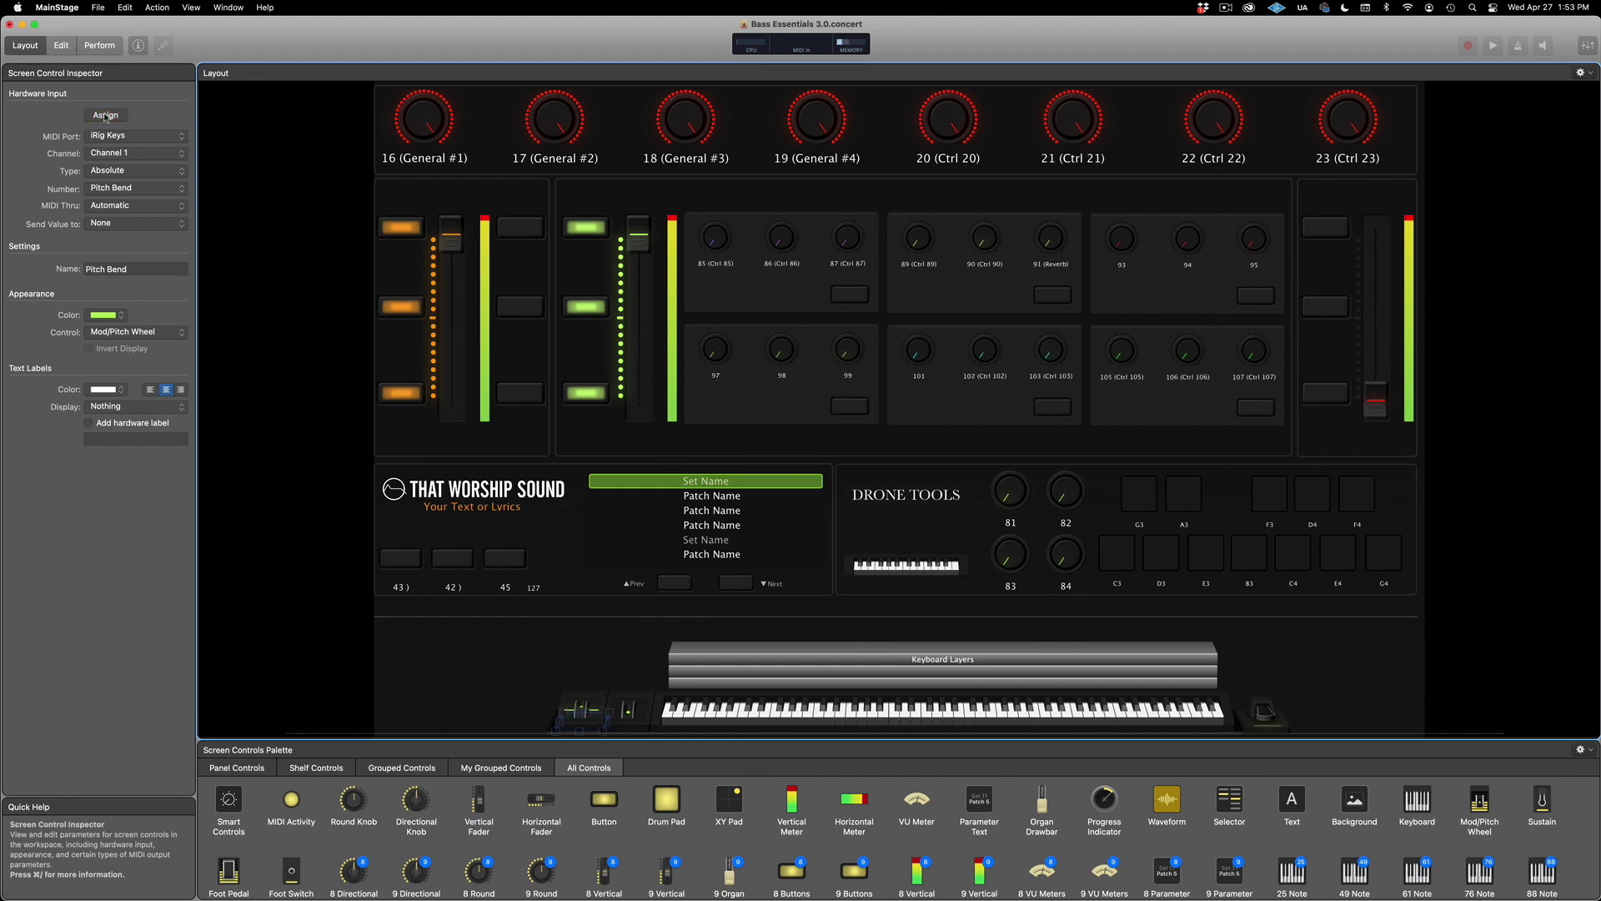
pyautogui.click(61, 46)
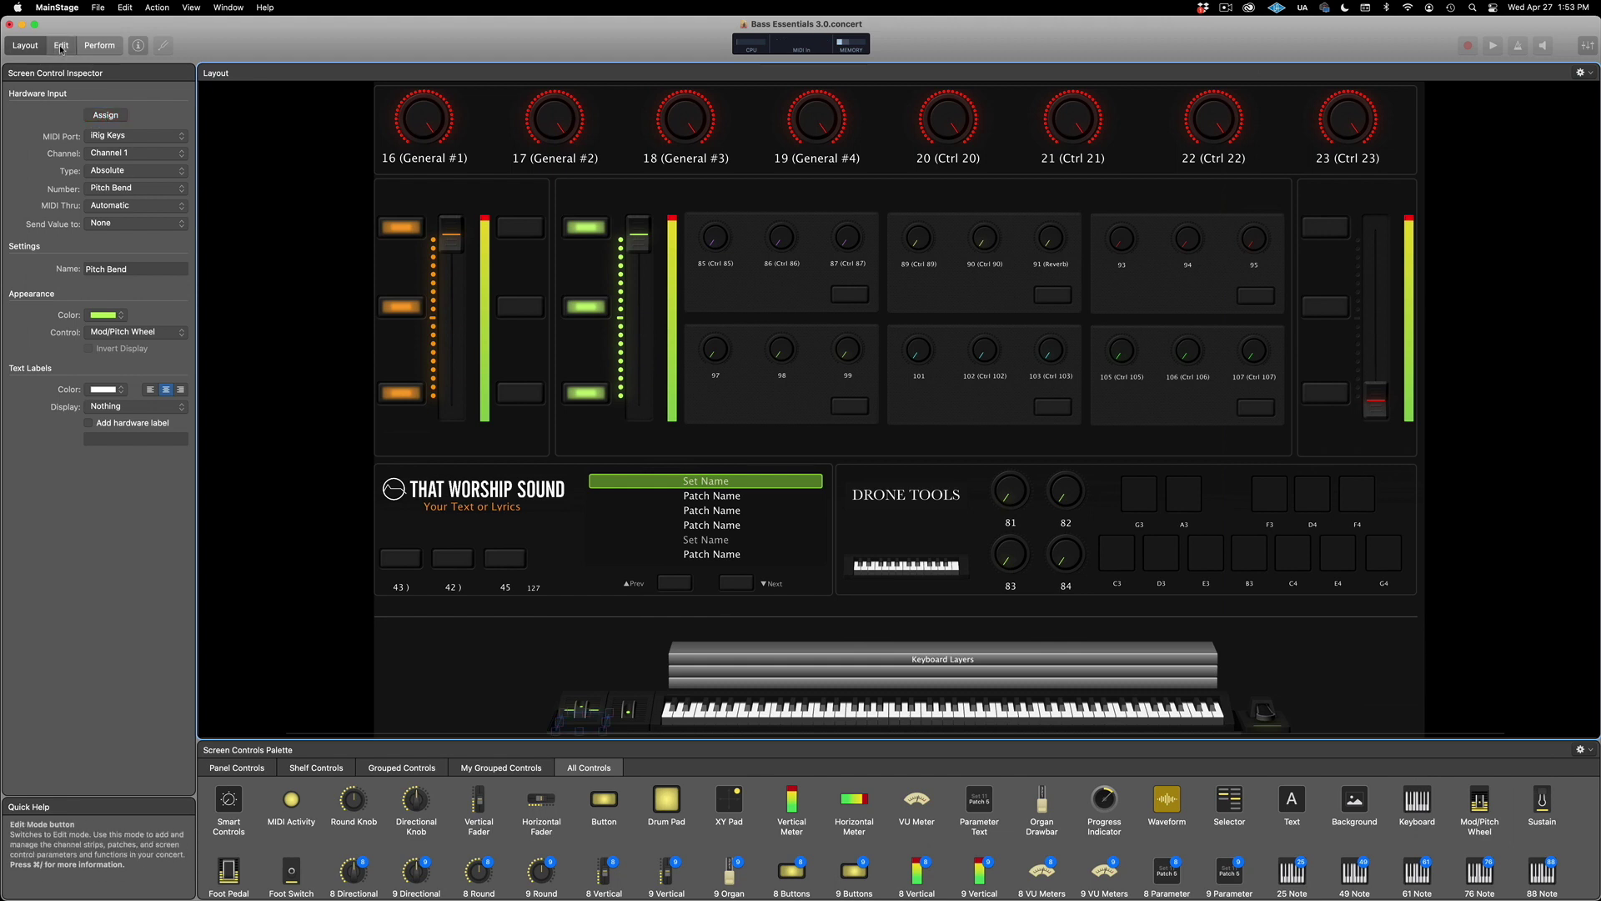
# Select the BE - Studio Combo 1 patch and switch to full-screen Perform mode.
pyautogui.click(123, 167)
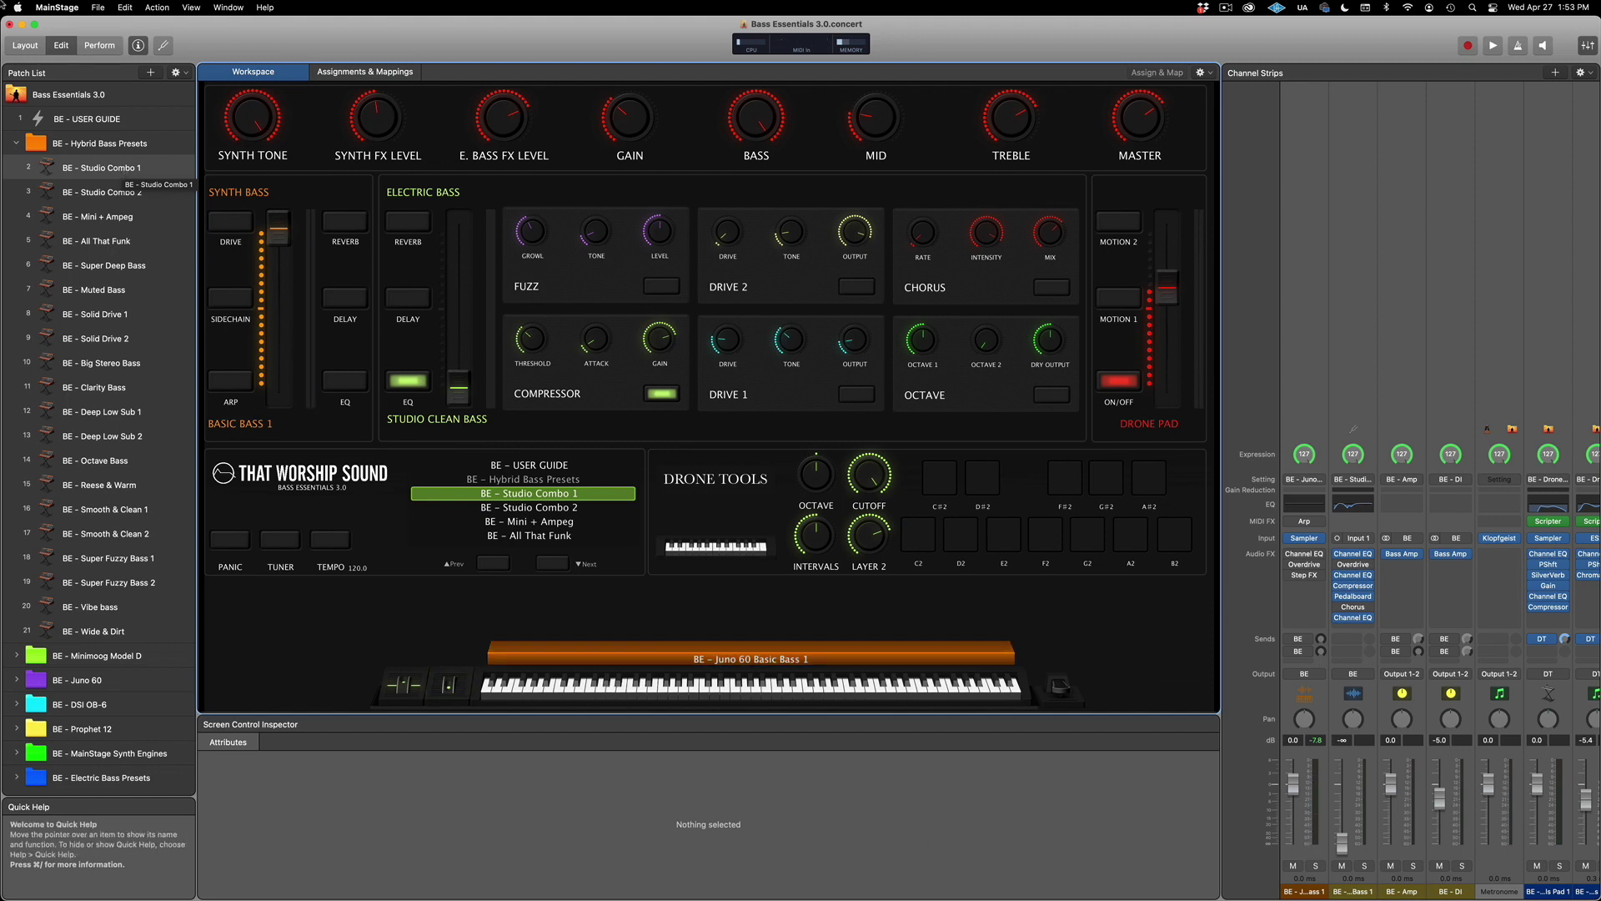
pyautogui.click(98, 50)
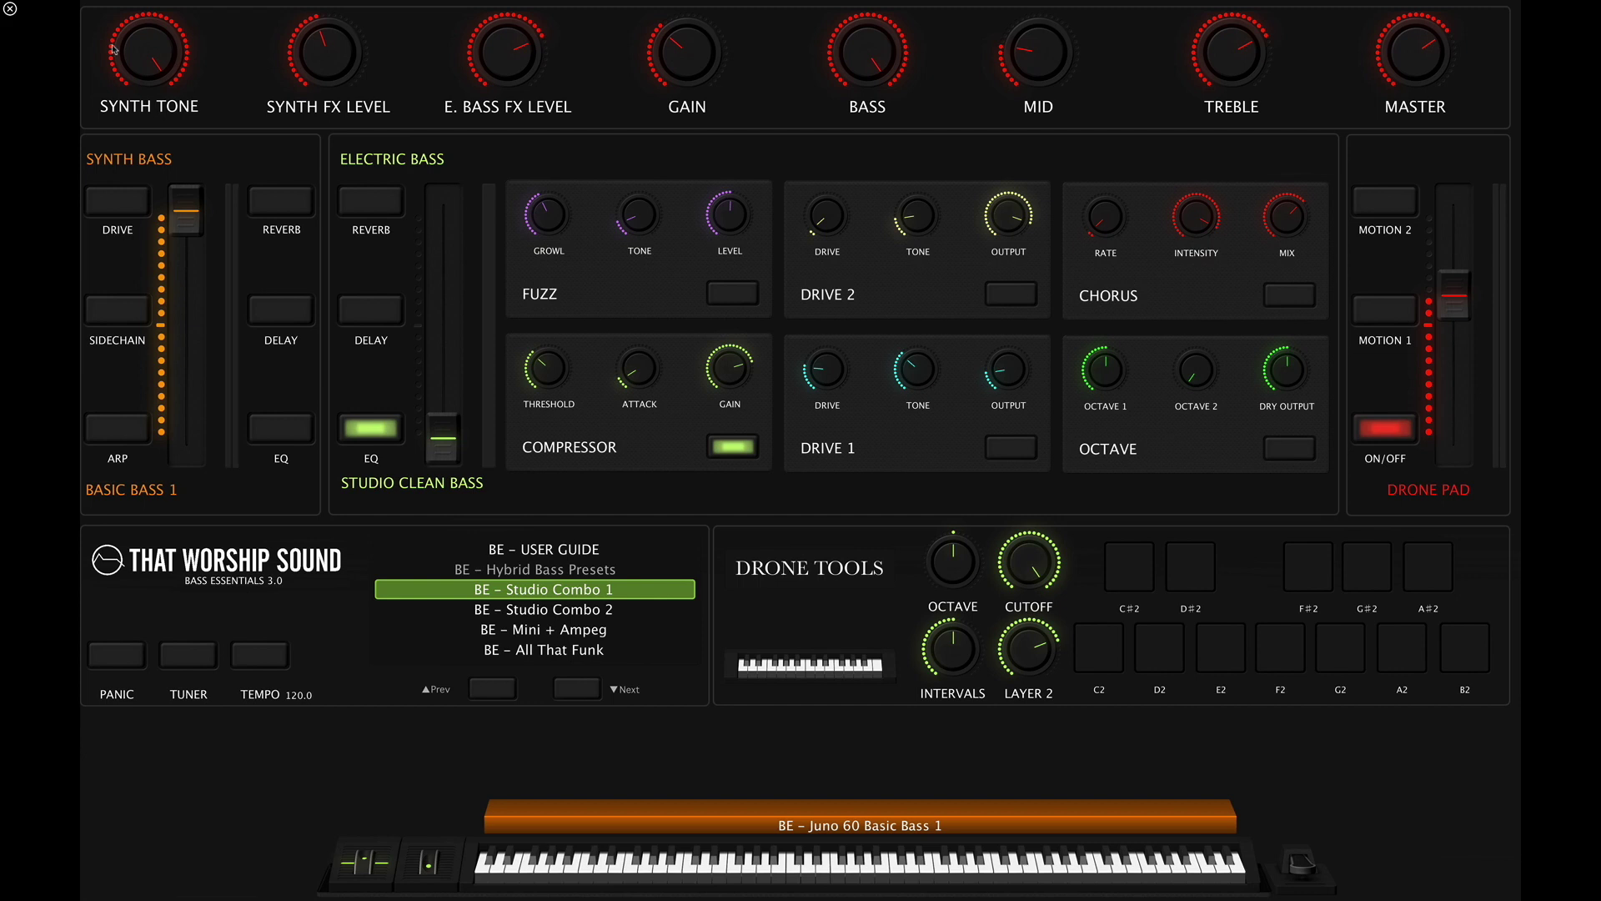
# Exit full-screen performance and launch TouchOSC Bridge by searching 'touch' in Spotlight.
pyautogui.click(10, 9)
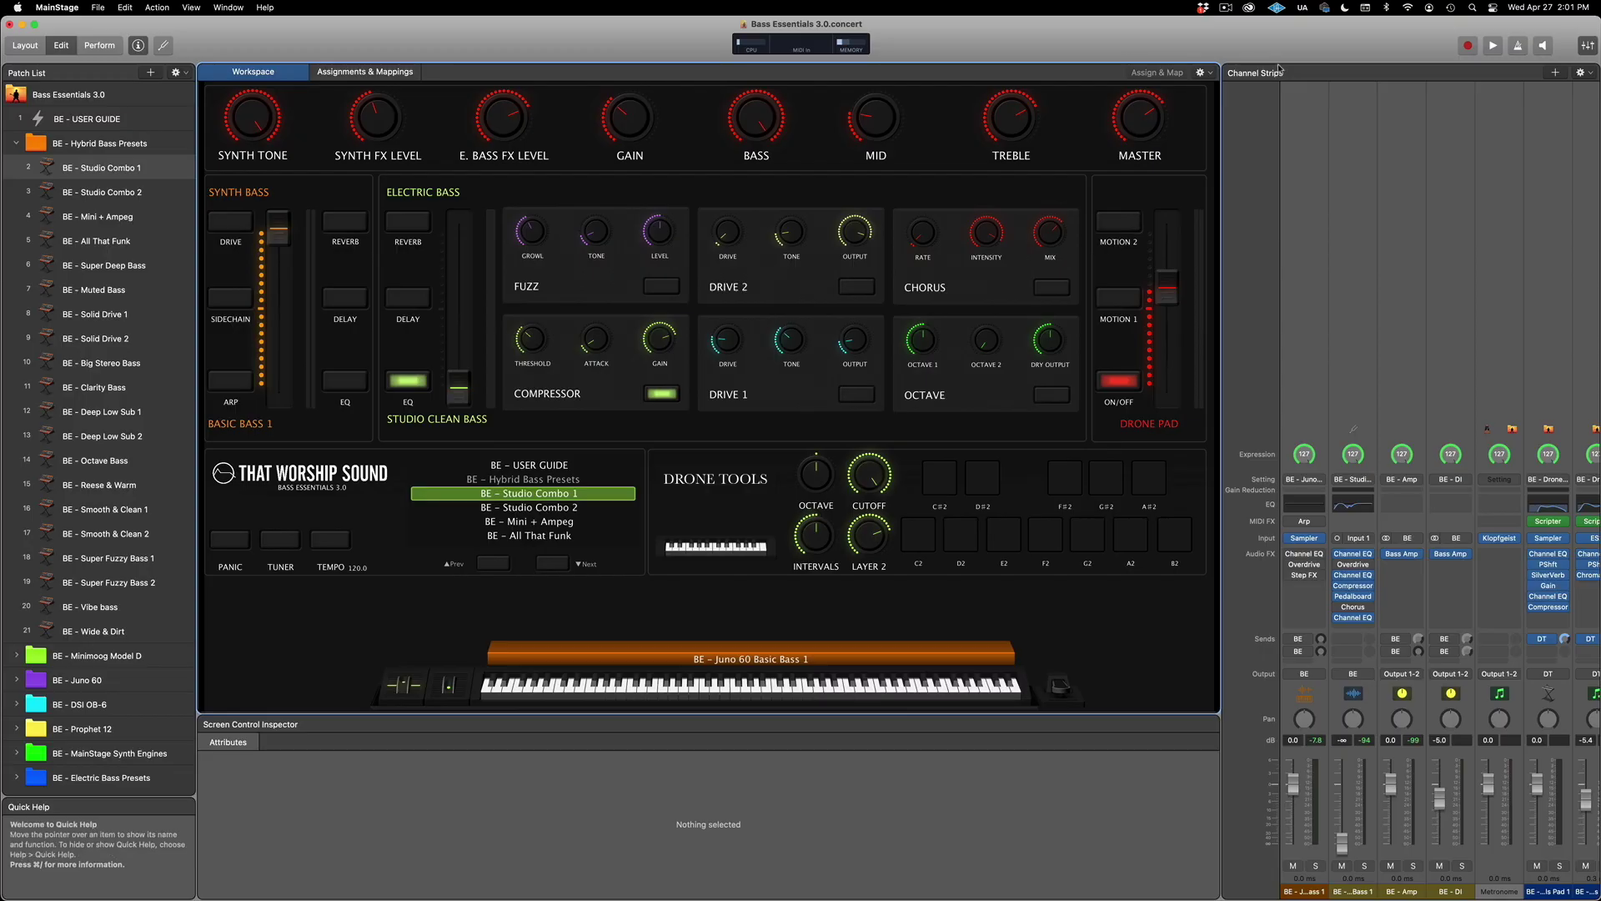
pyautogui.press('super+space')
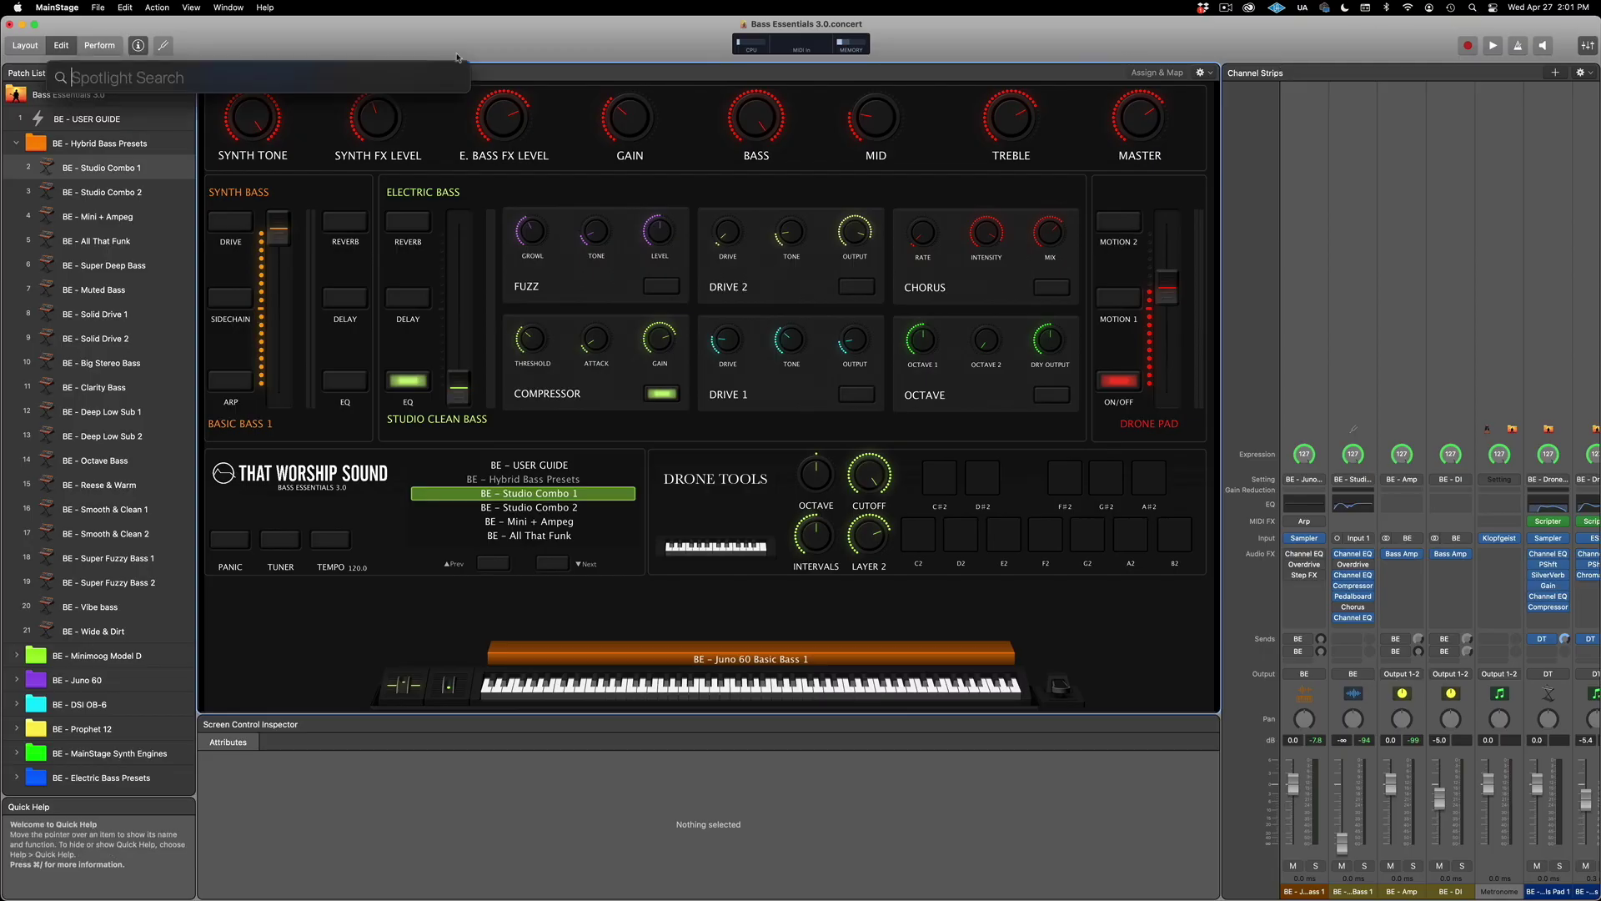
pyautogui.write('touch')
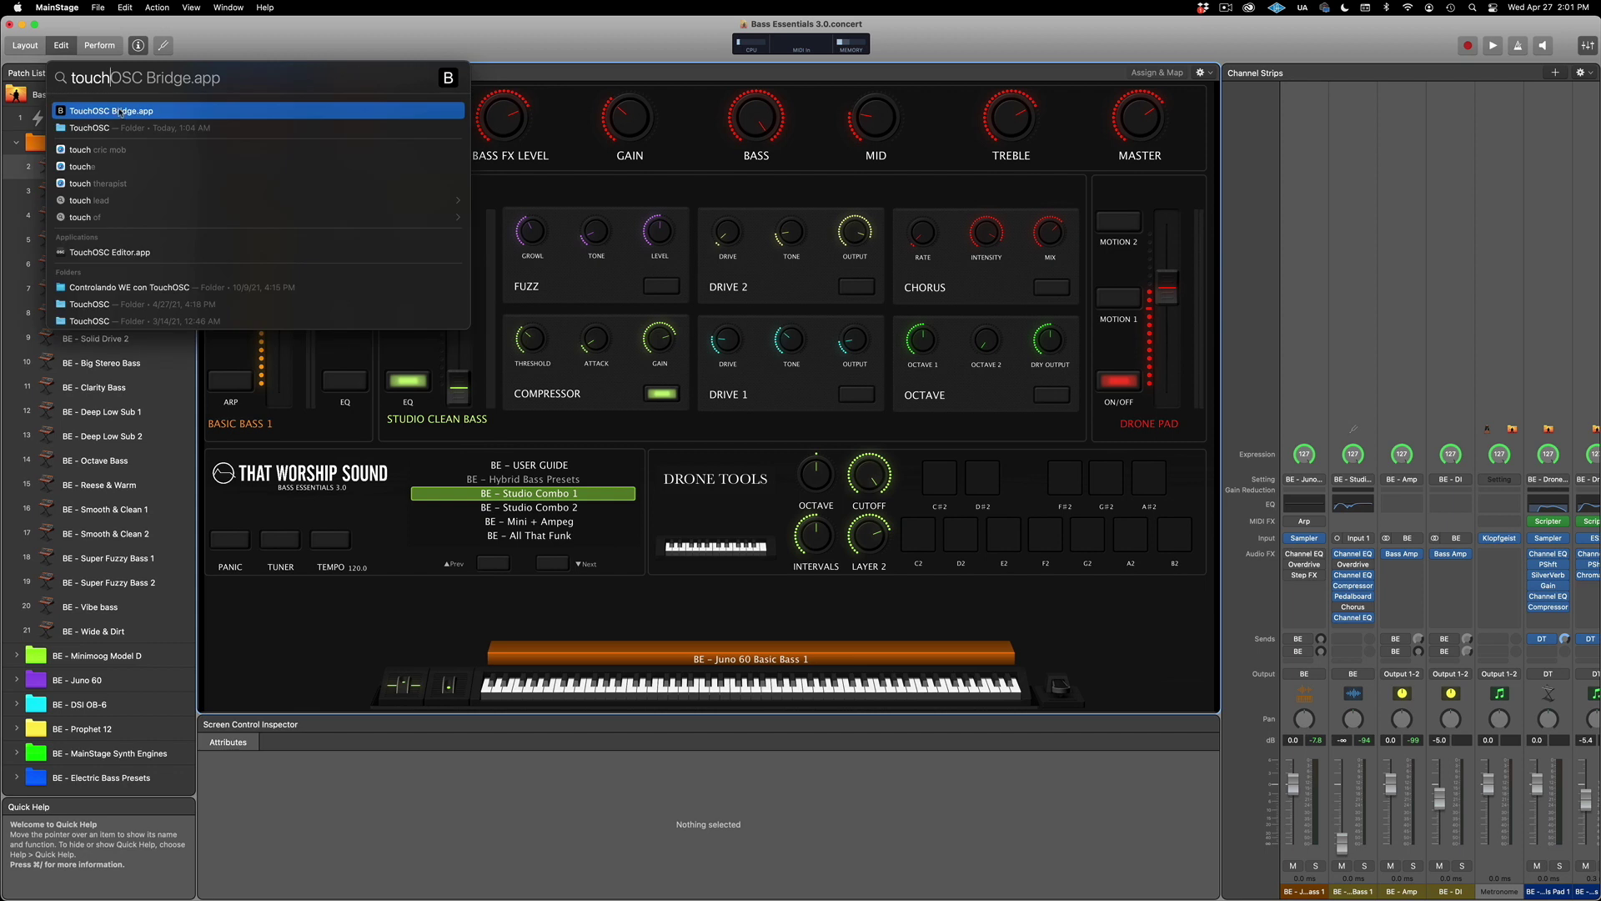
pyautogui.click(119, 111)
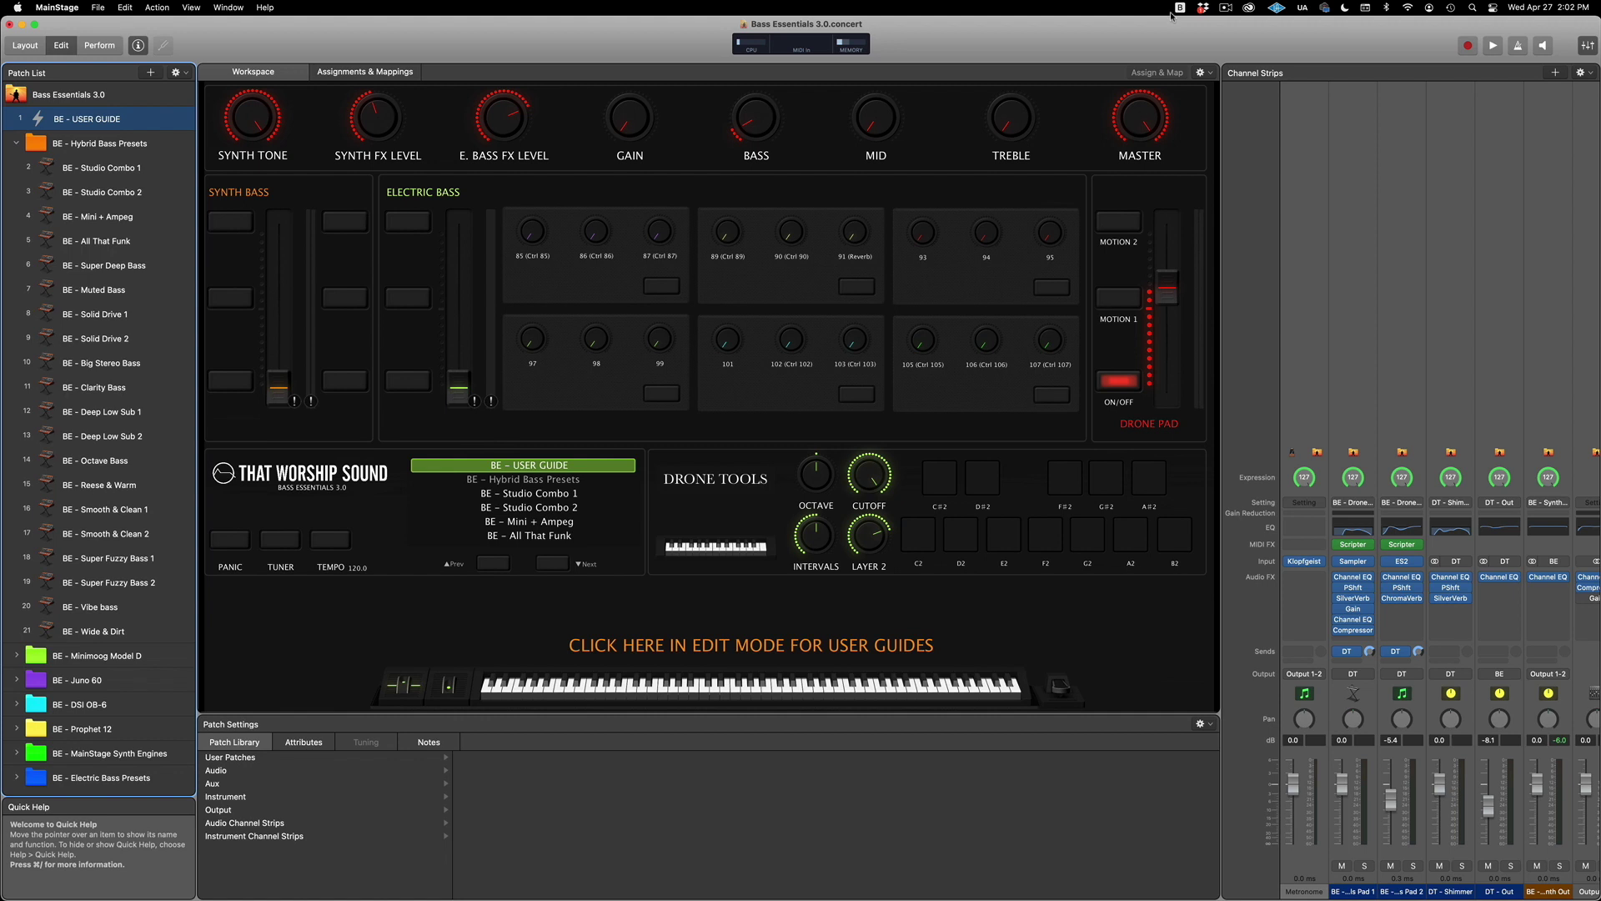
# Launch TouchOSC Editor from the Spotlight search results.
pyautogui.click(1473, 8)
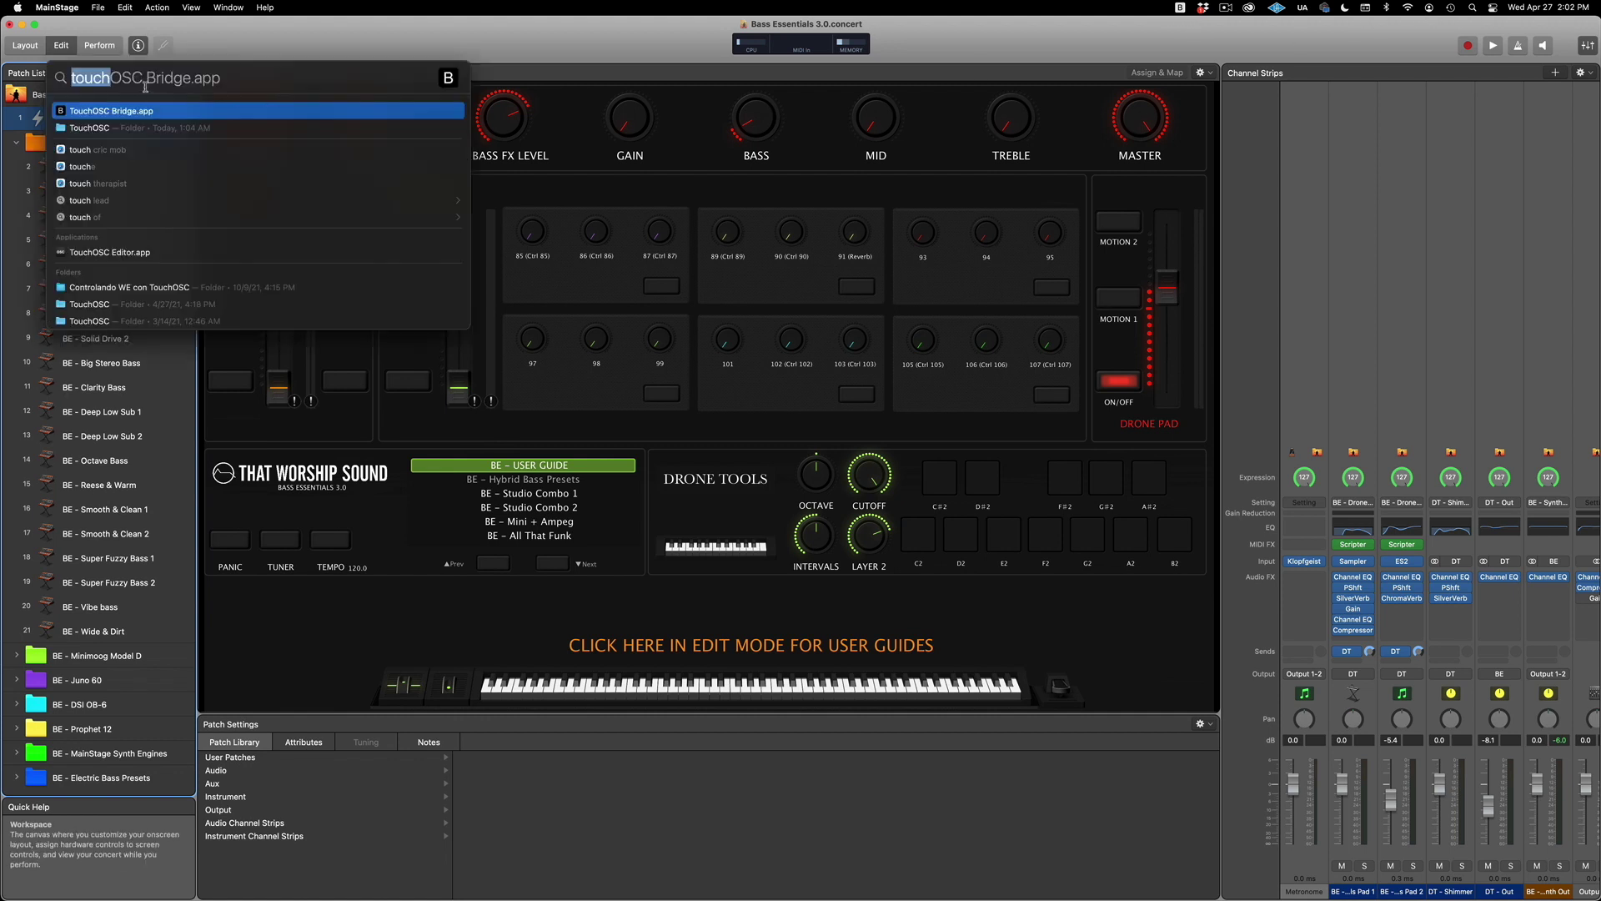
pyautogui.click(116, 254)
pyautogui.doubleClick(116, 253)
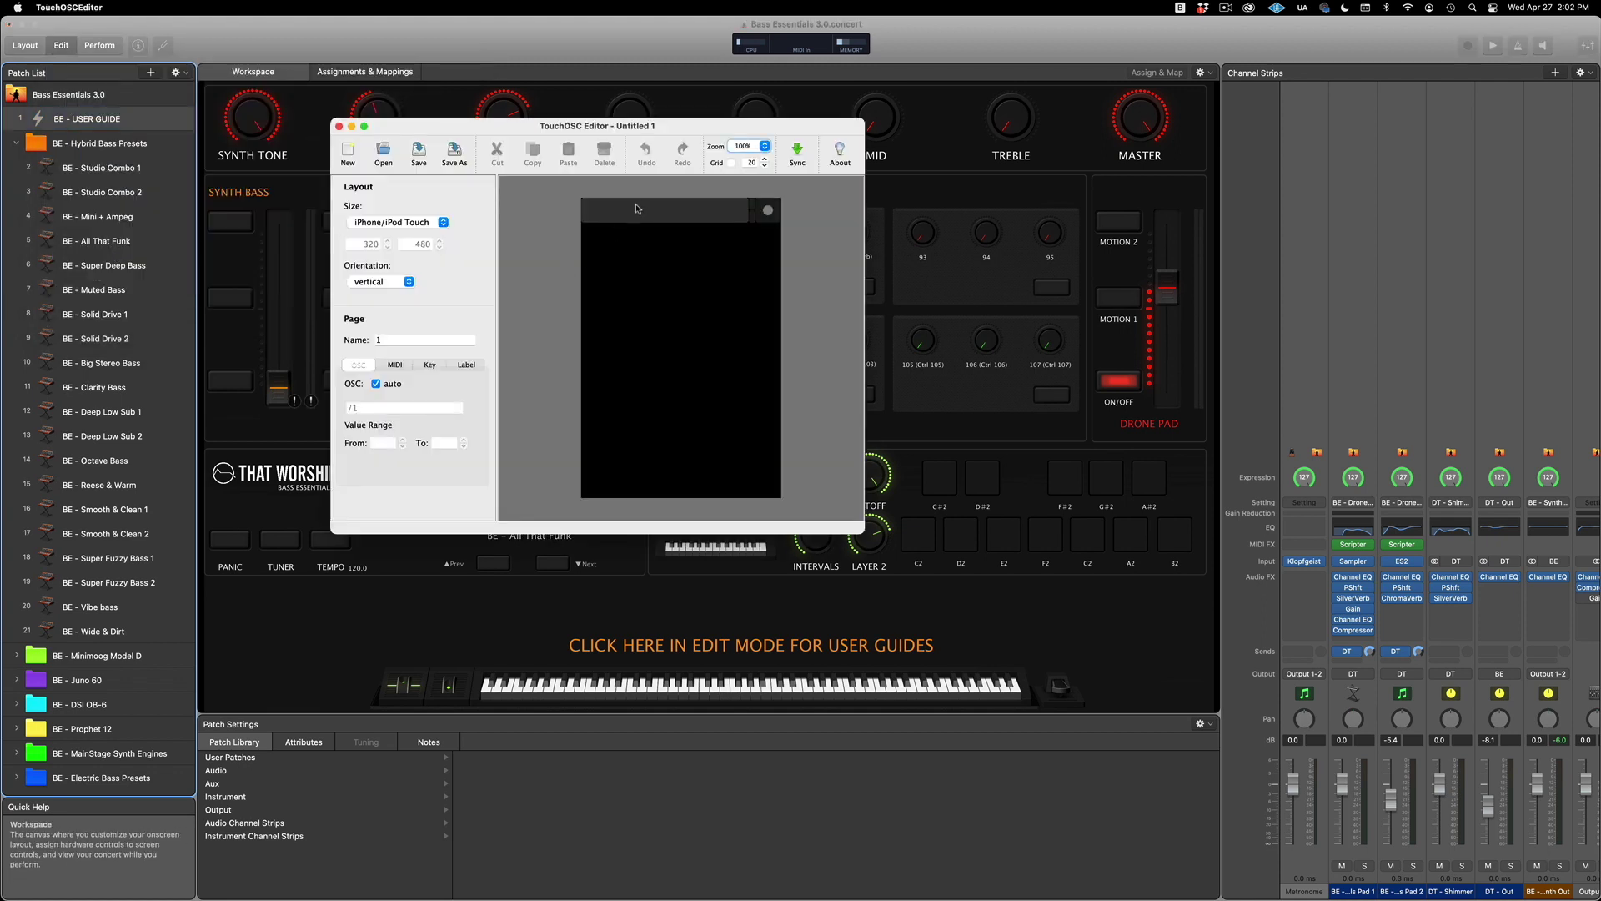
# Enlarge the TouchOSC Editor window and browse to the Music folder in the Open dialog.
pyautogui.moveTo(647, 126); pyautogui.dragTo(679, 92)
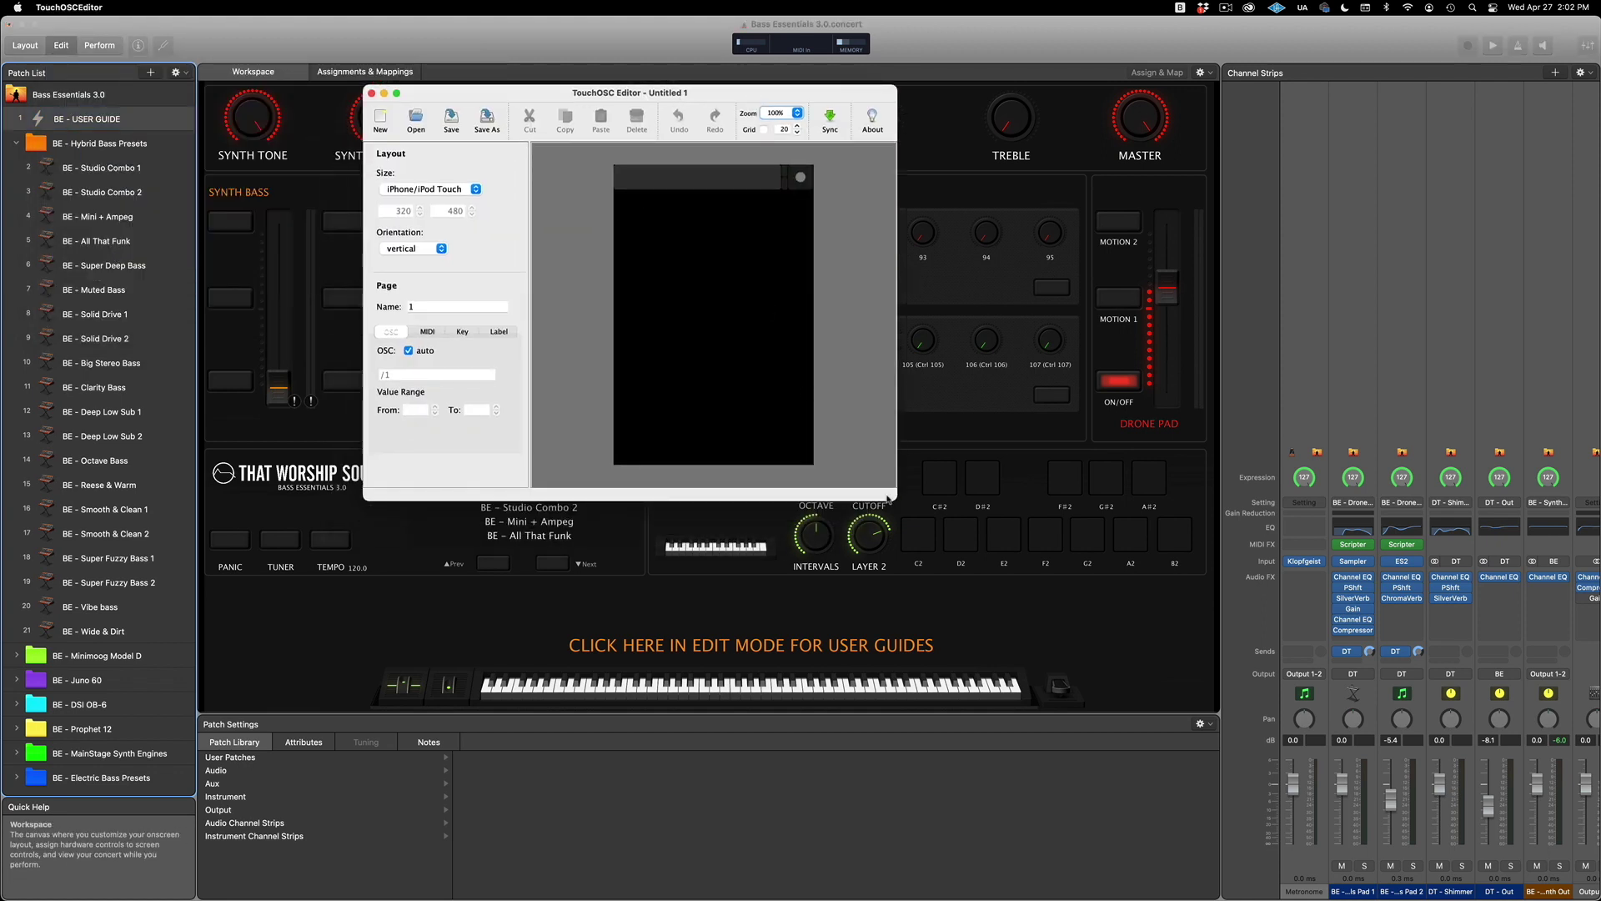
pyautogui.moveTo(889, 498); pyautogui.dragTo(1124, 585)
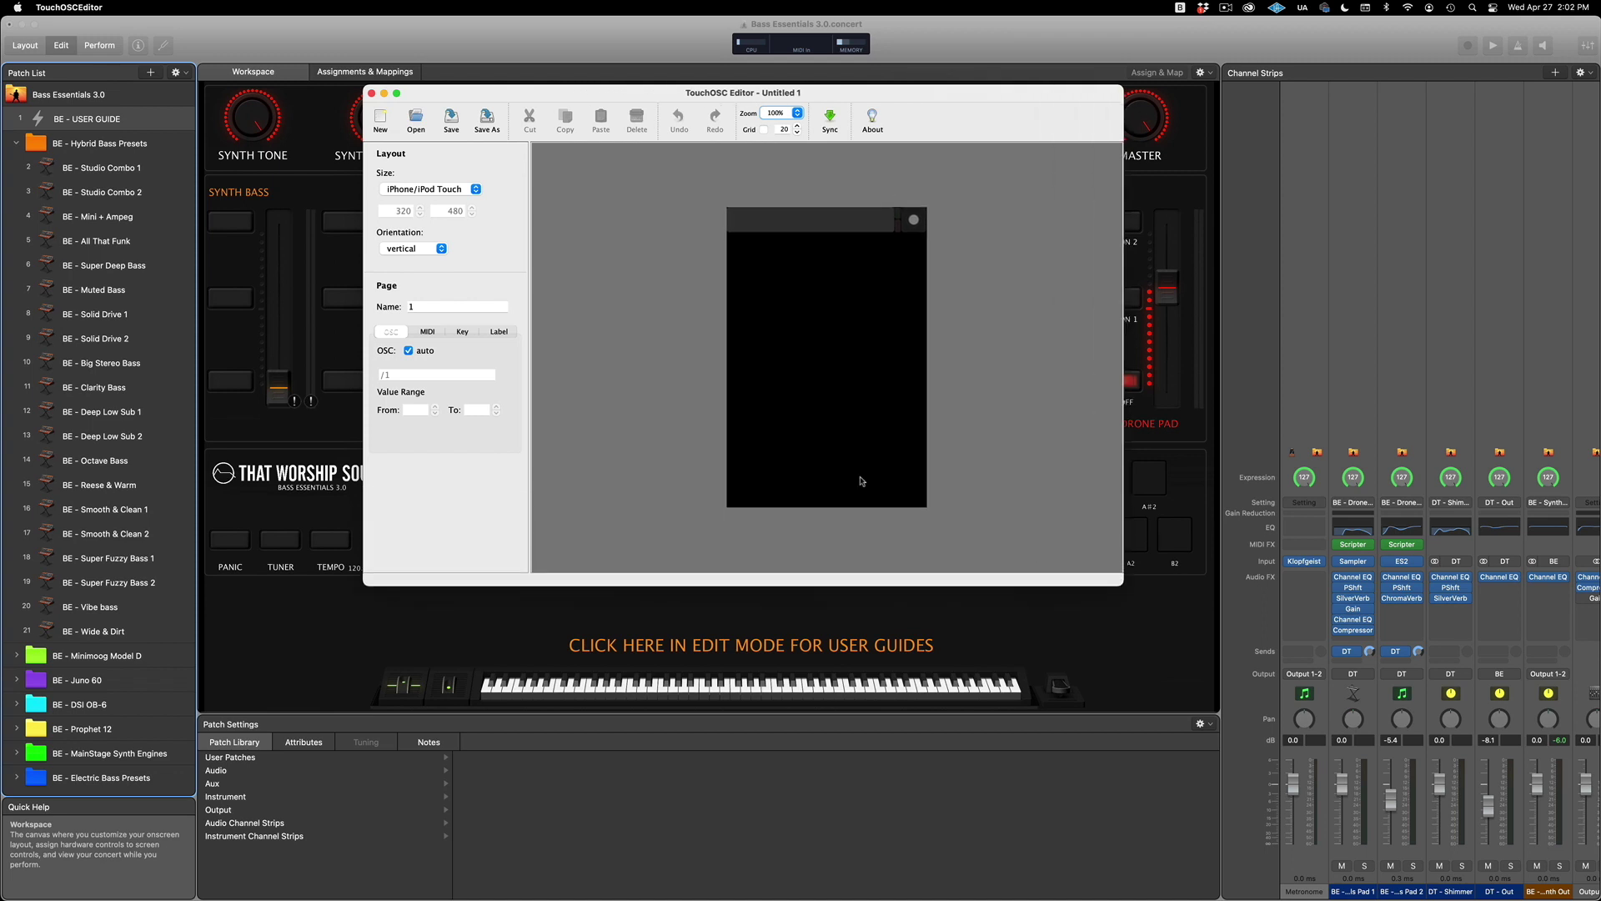
pyautogui.click(415, 118)
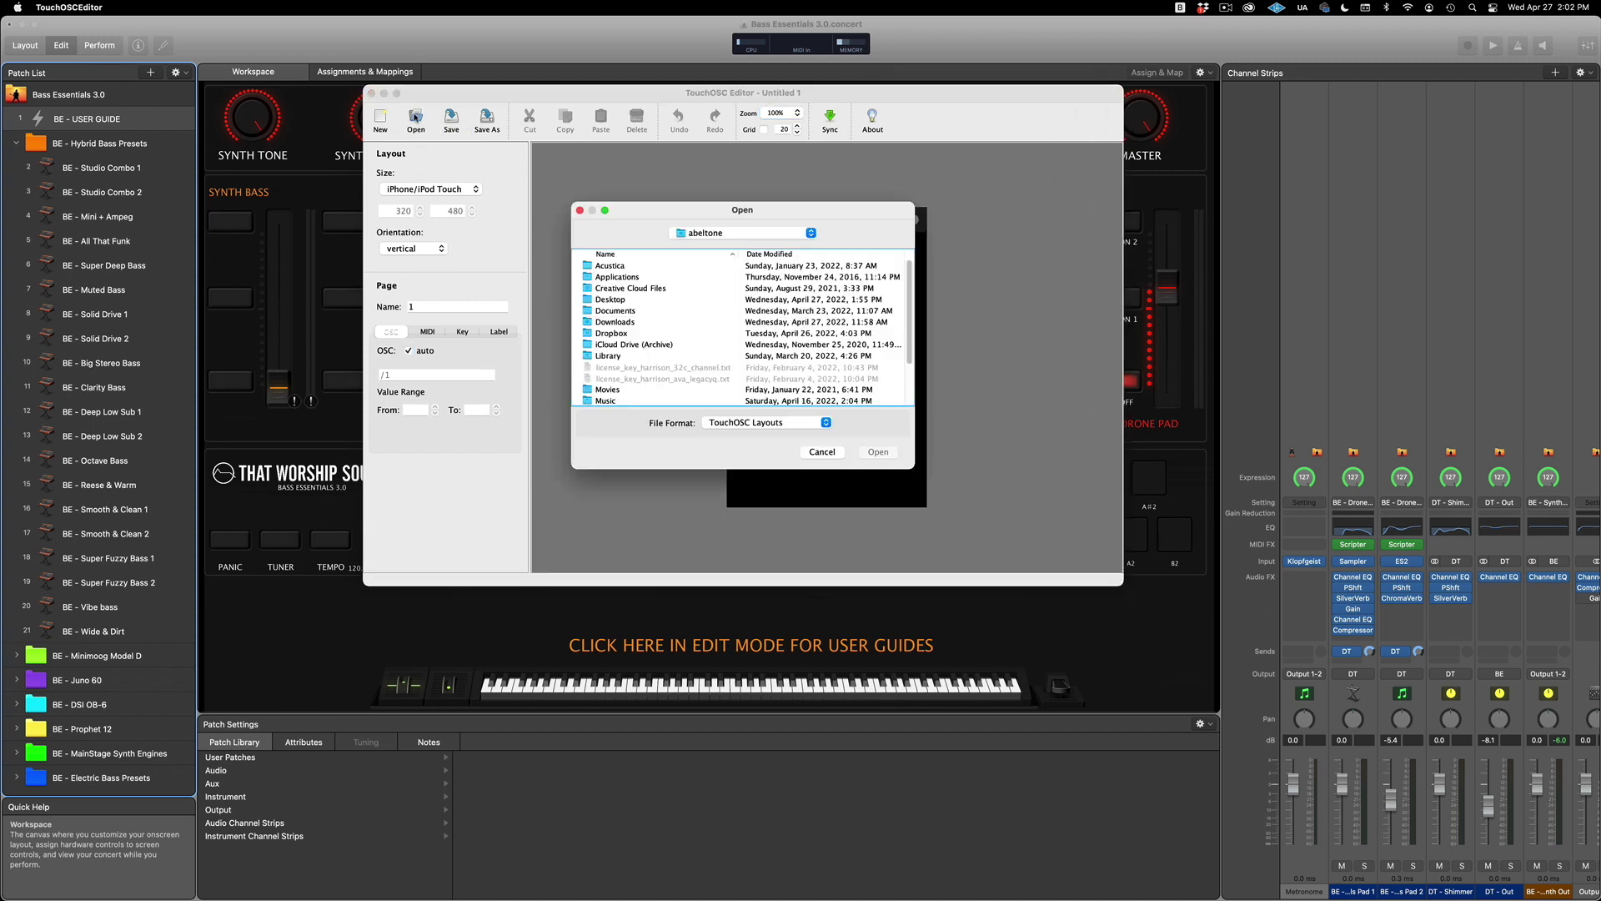
pyautogui.scroll(-2, 620, 367)
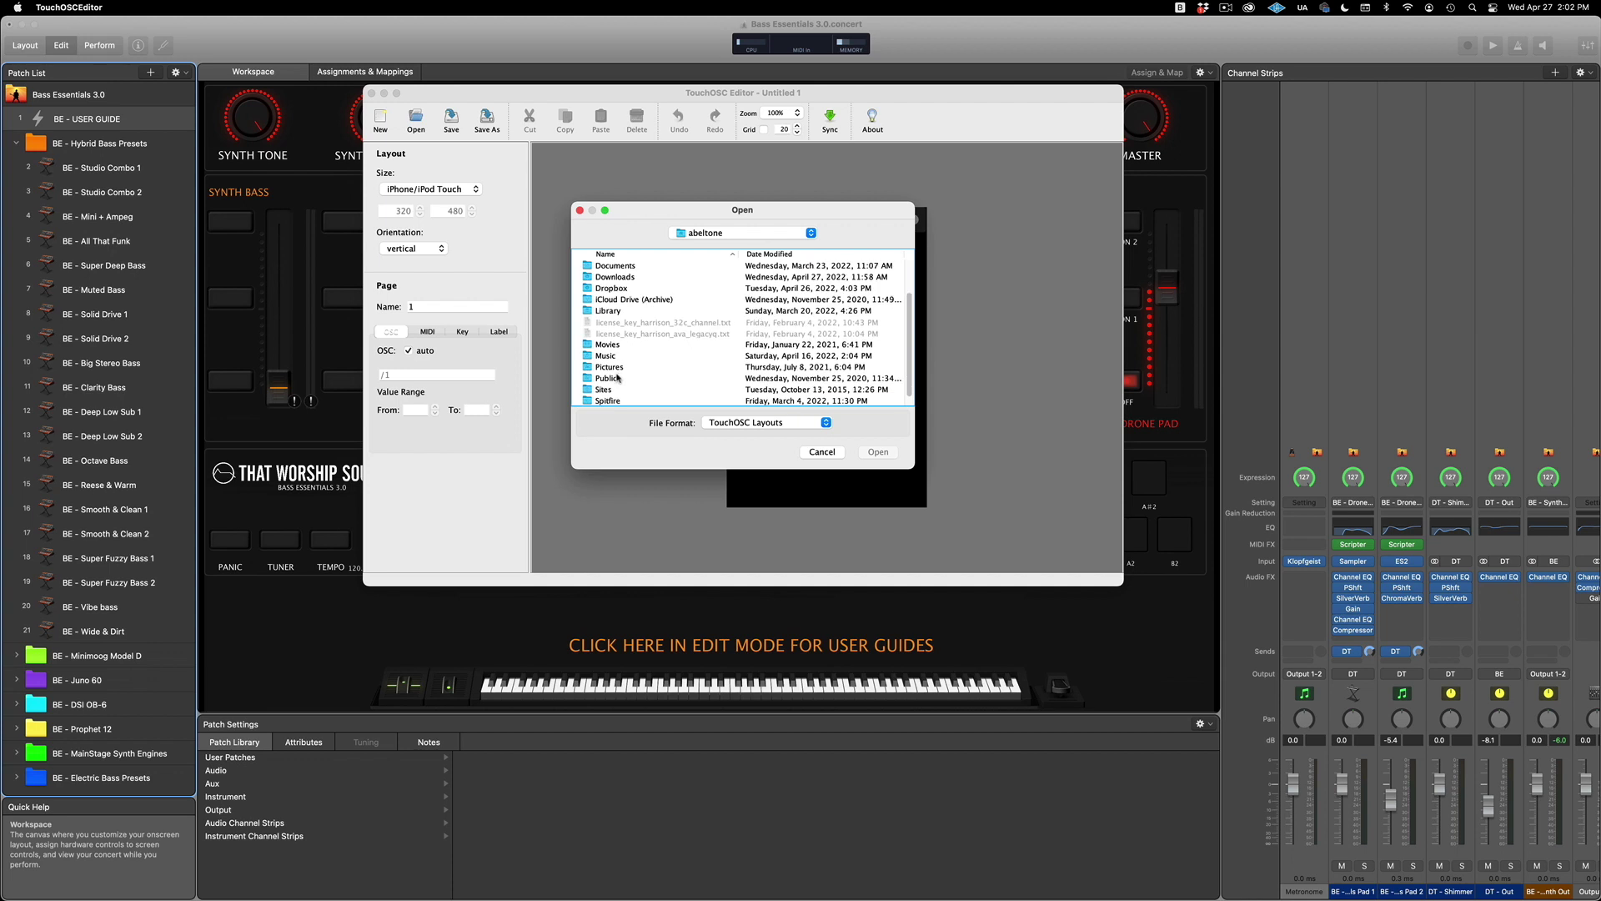
pyautogui.click(611, 358)
pyautogui.doubleClick(611, 358)
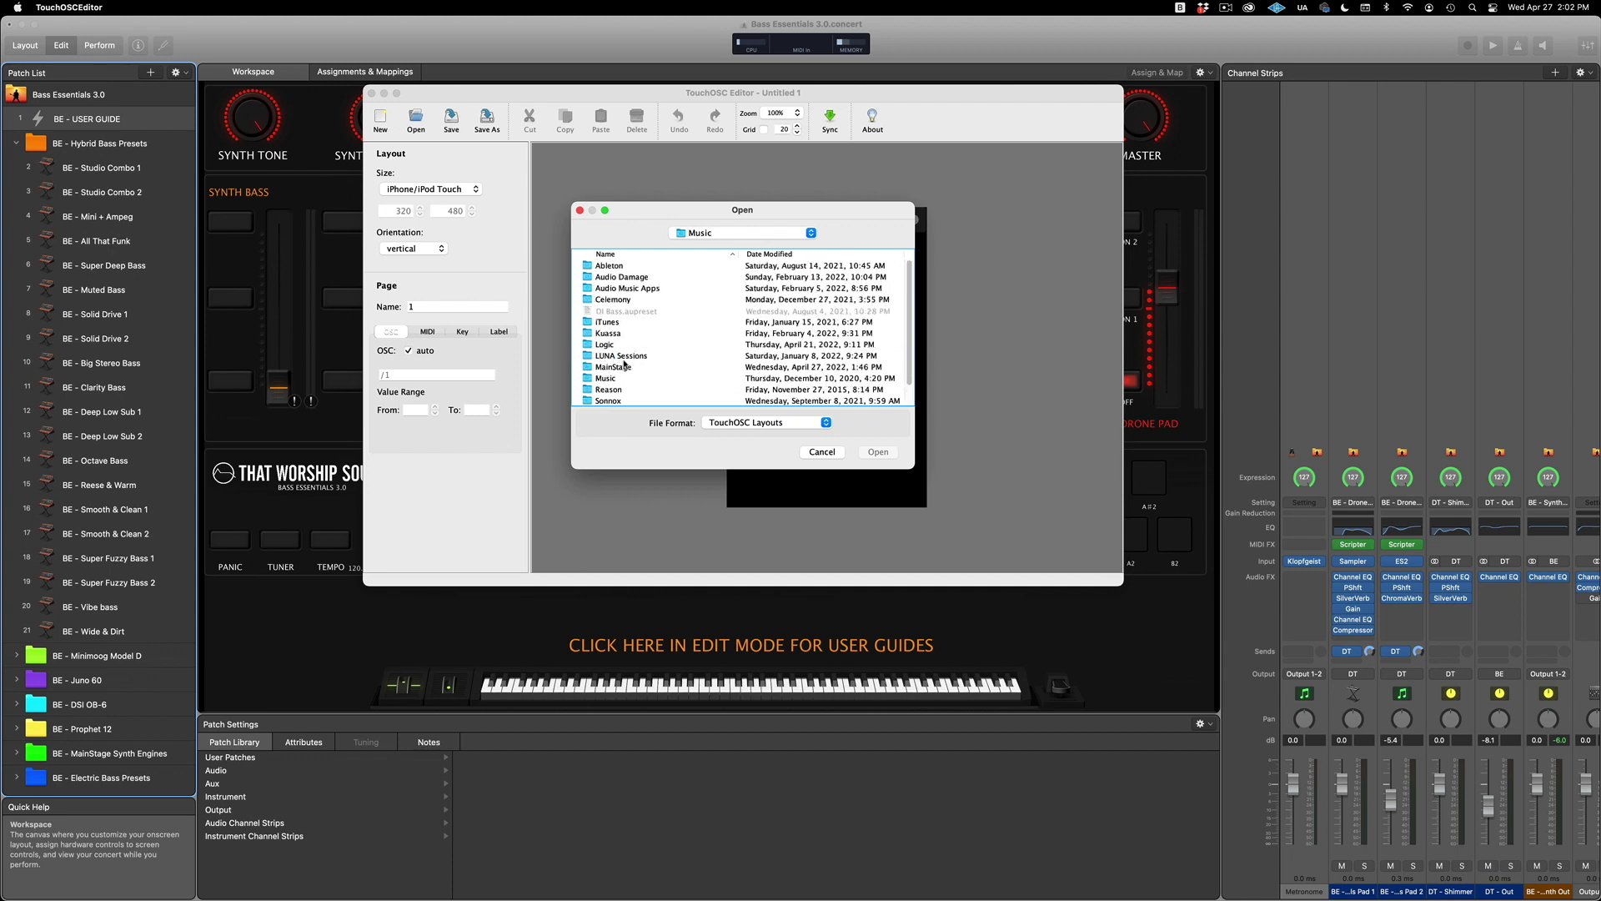
pyautogui.scroll(-1, 622, 359)
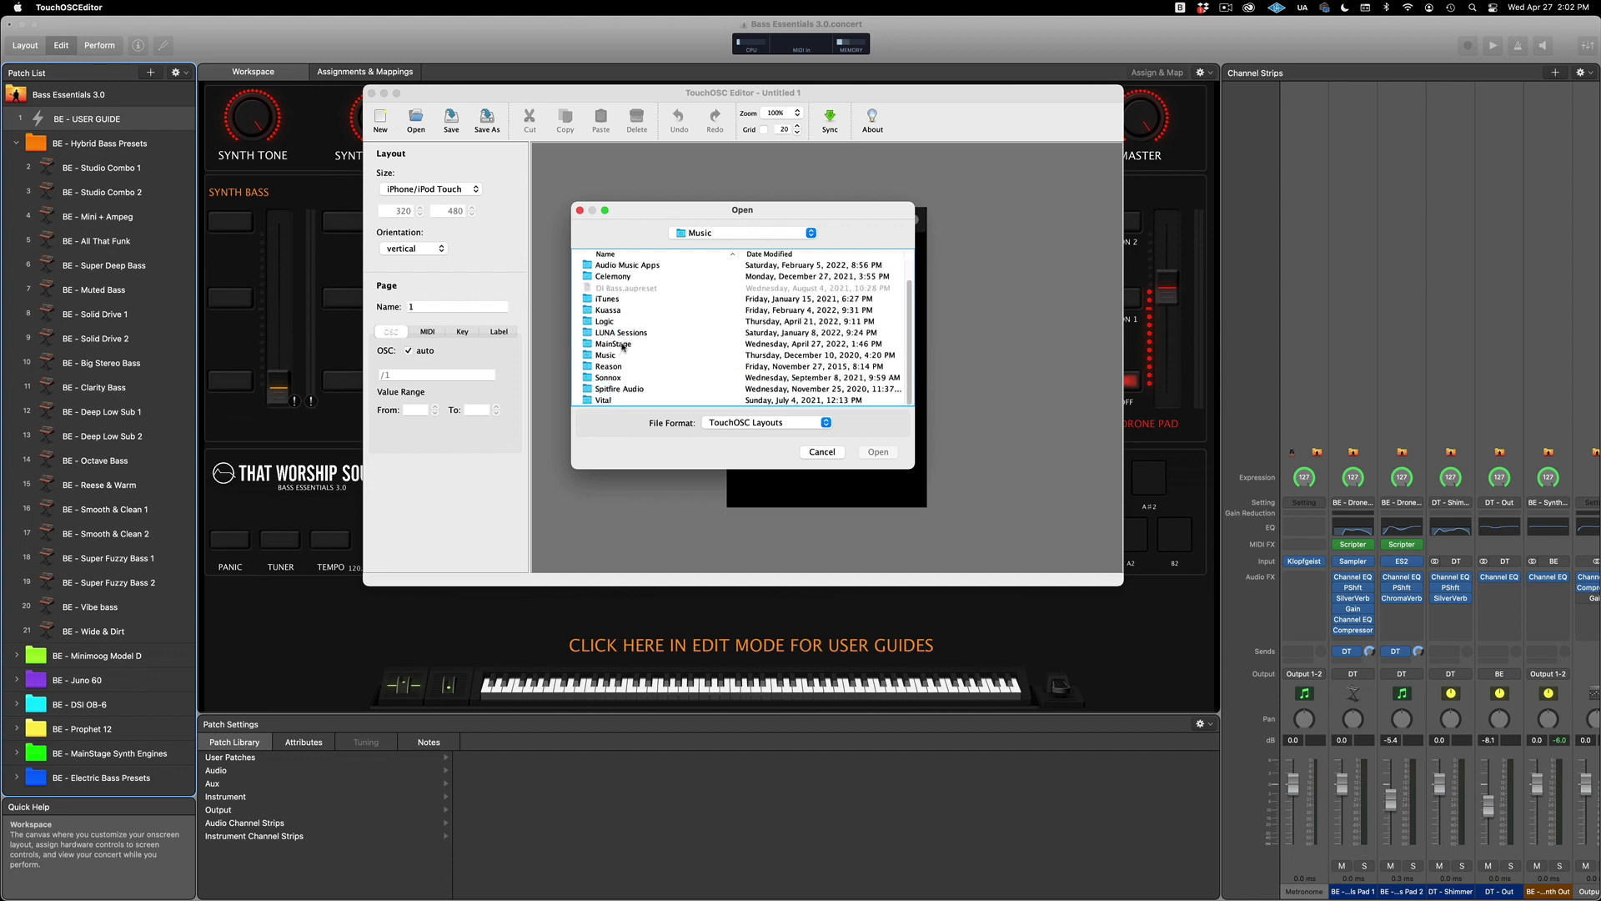
# Go through MainStage > Bass Essentials 3.0 > Controllers > TouchOSC and open Bass Essentials Large.touchosc.
pyautogui.doubleClick(622, 345)
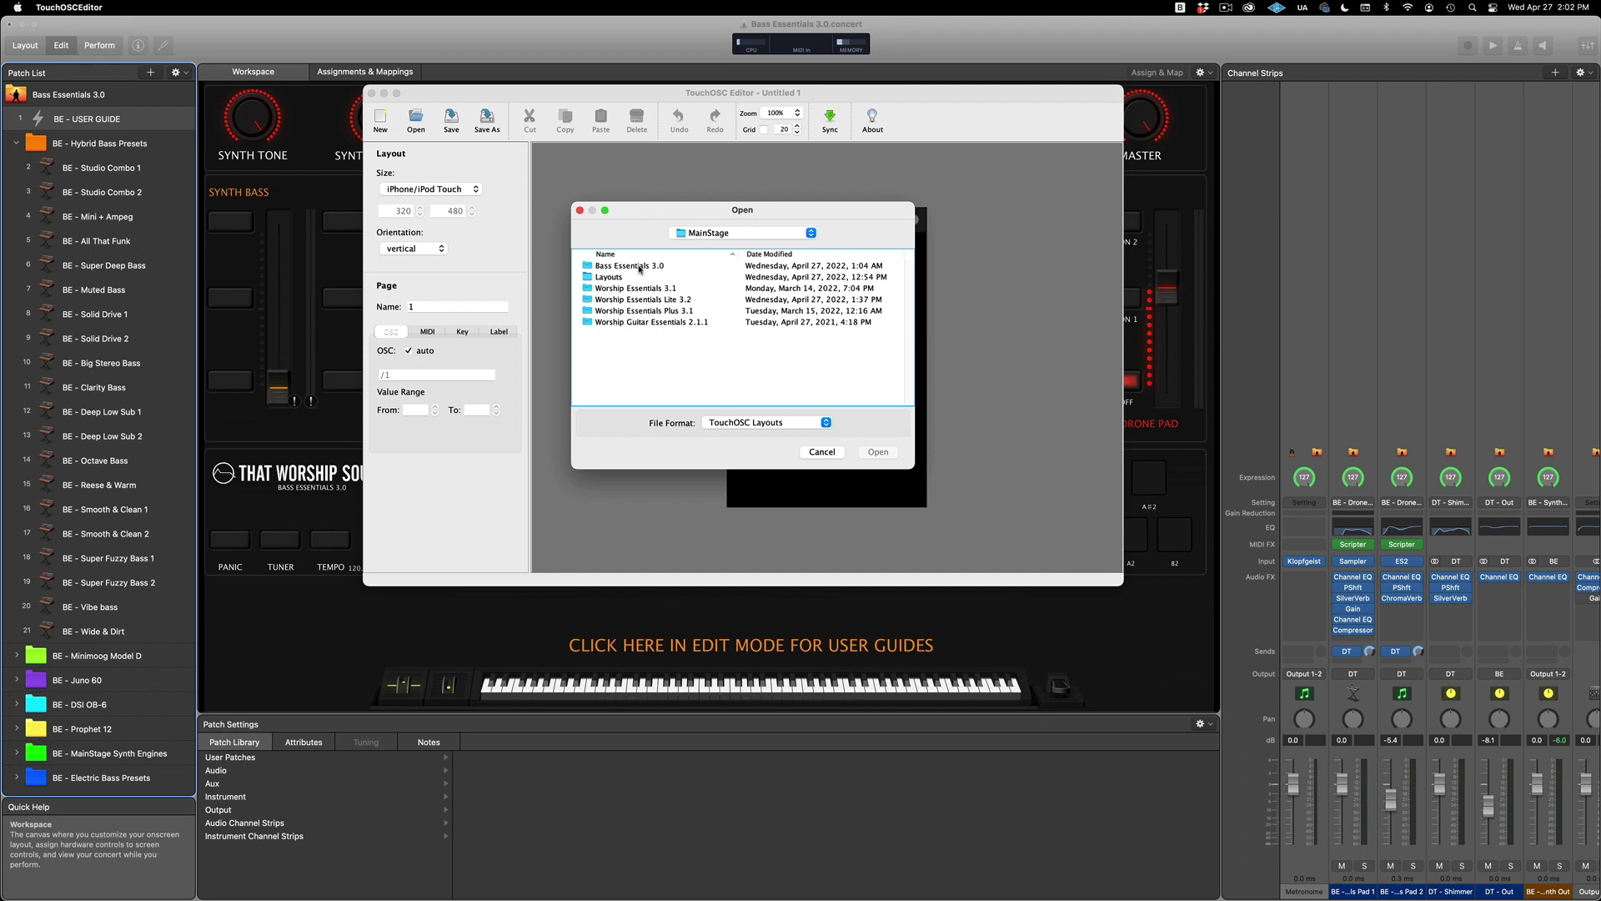
pyautogui.doubleClick(640, 266)
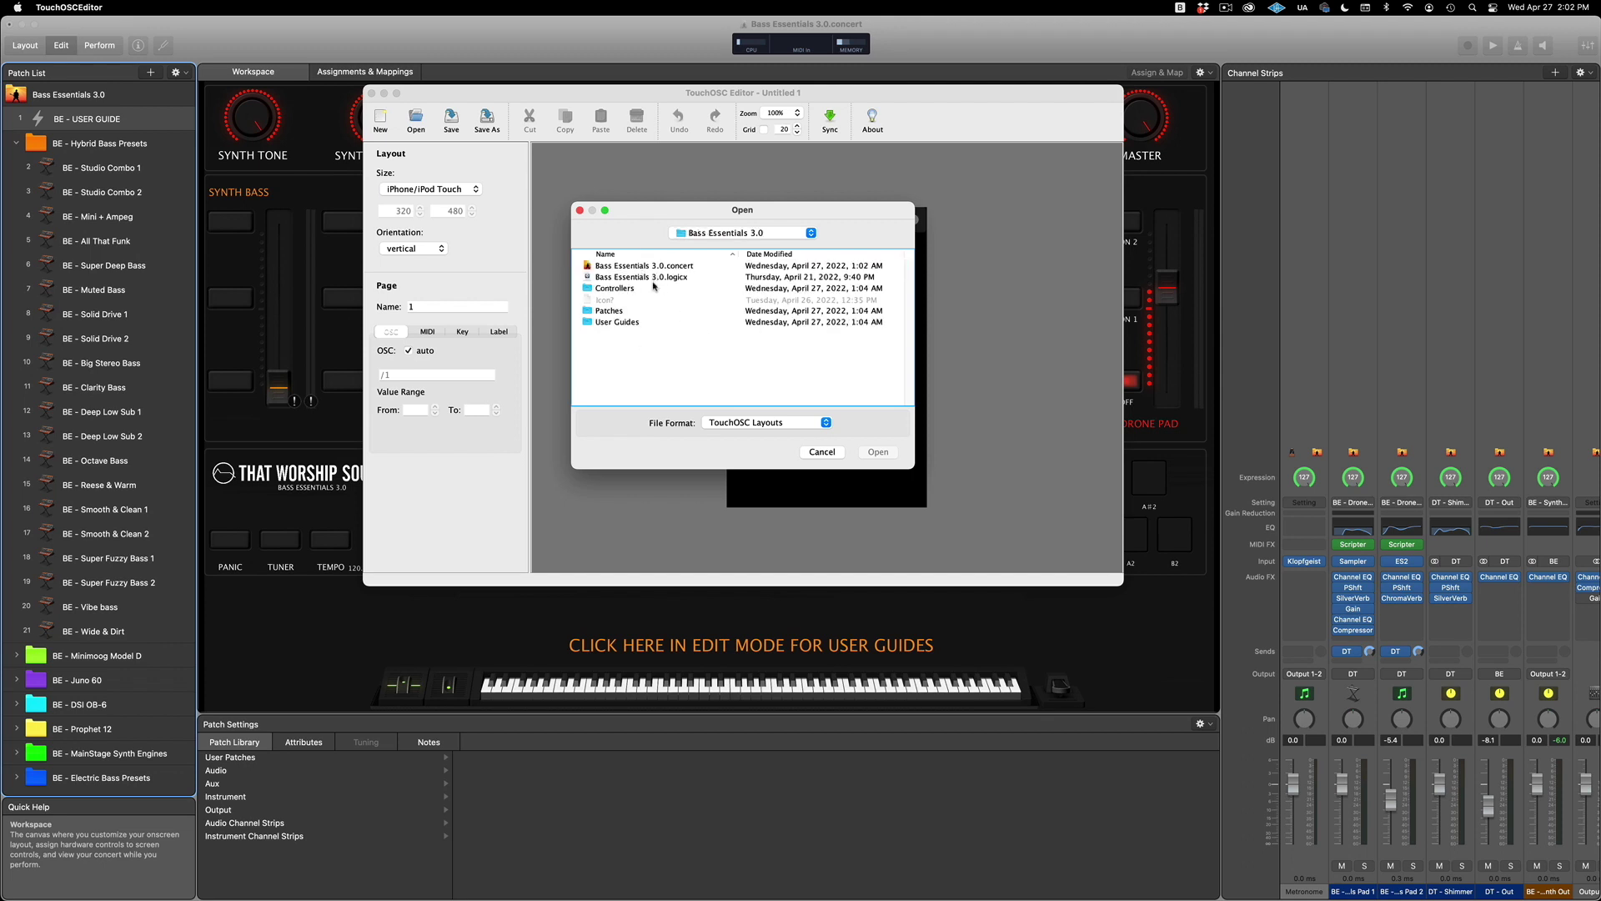
pyautogui.doubleClick(627, 290)
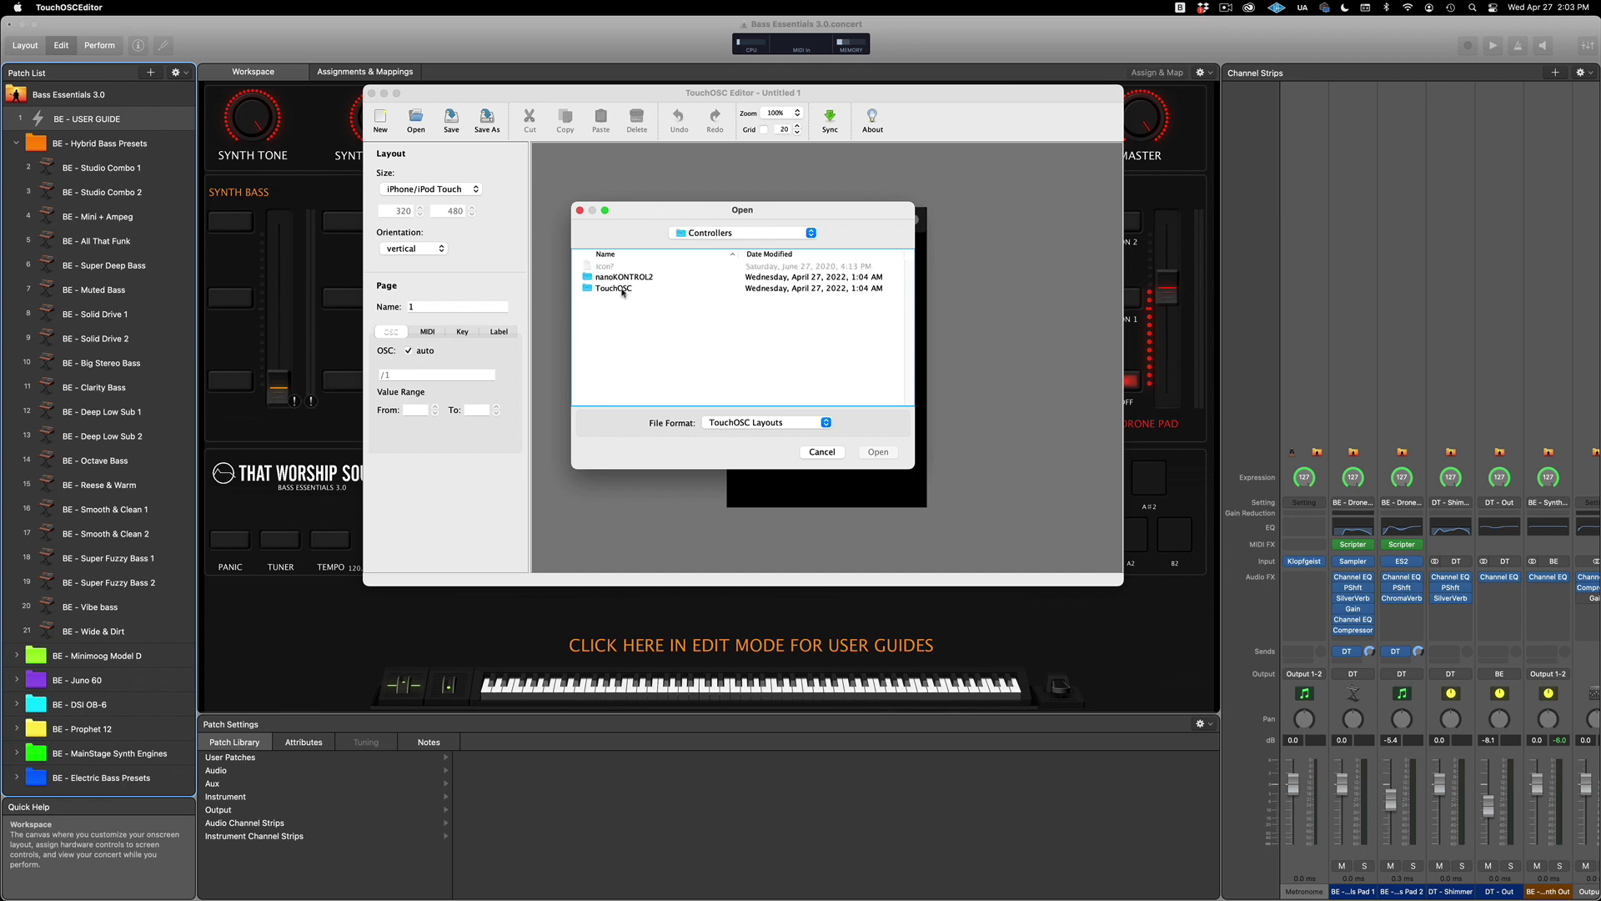
pyautogui.doubleClick(621, 290)
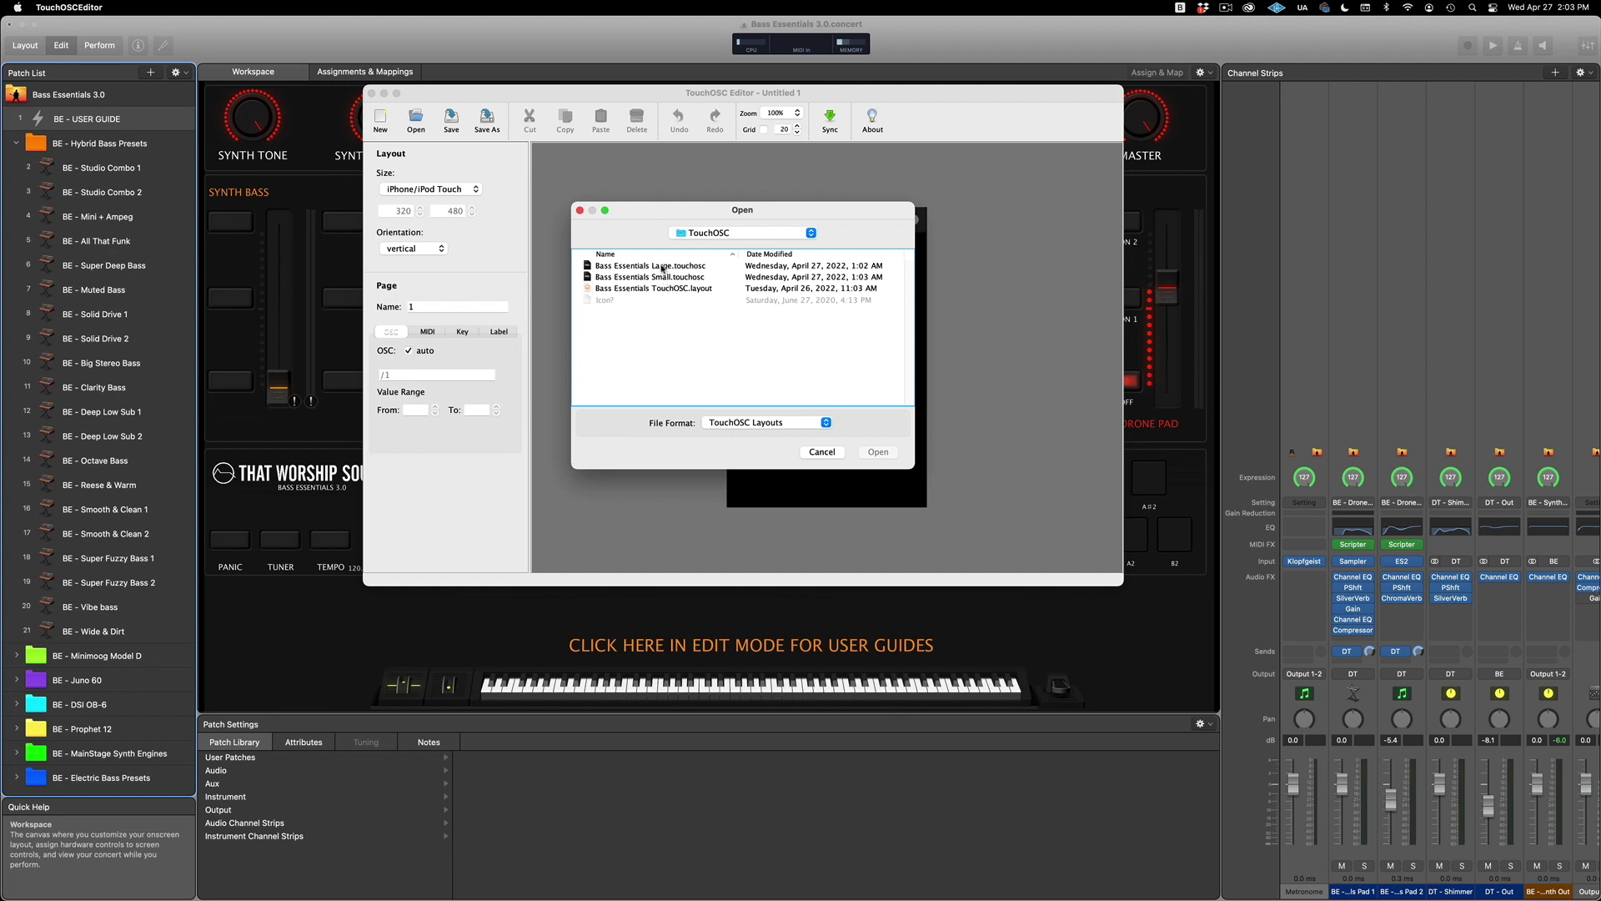
pyautogui.click(663, 267)
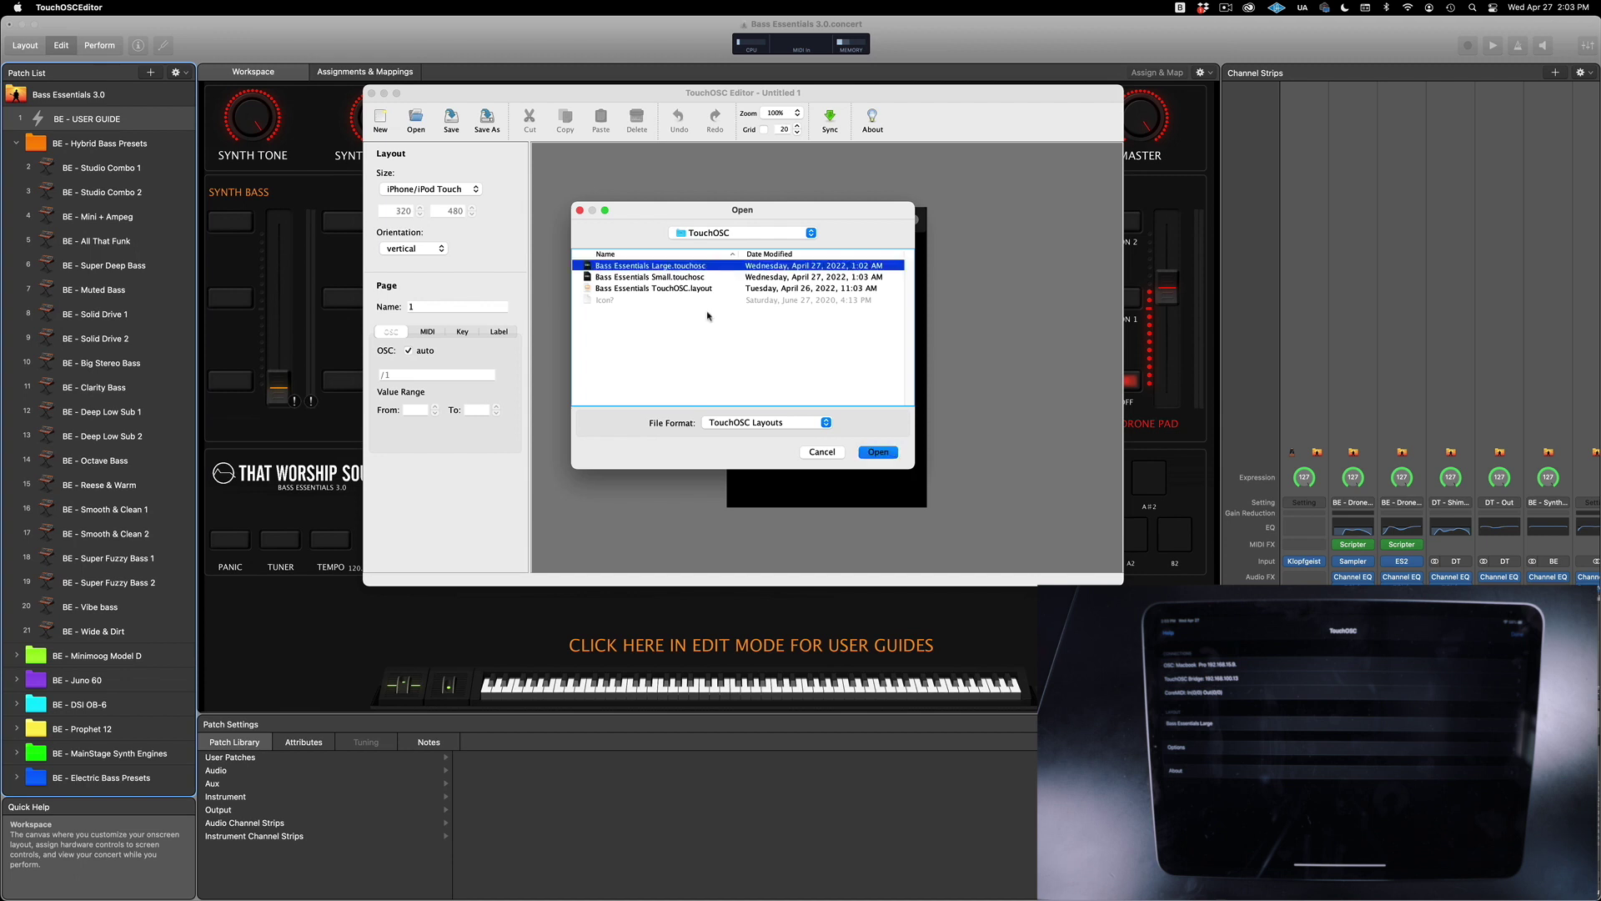
pyautogui.click(878, 451)
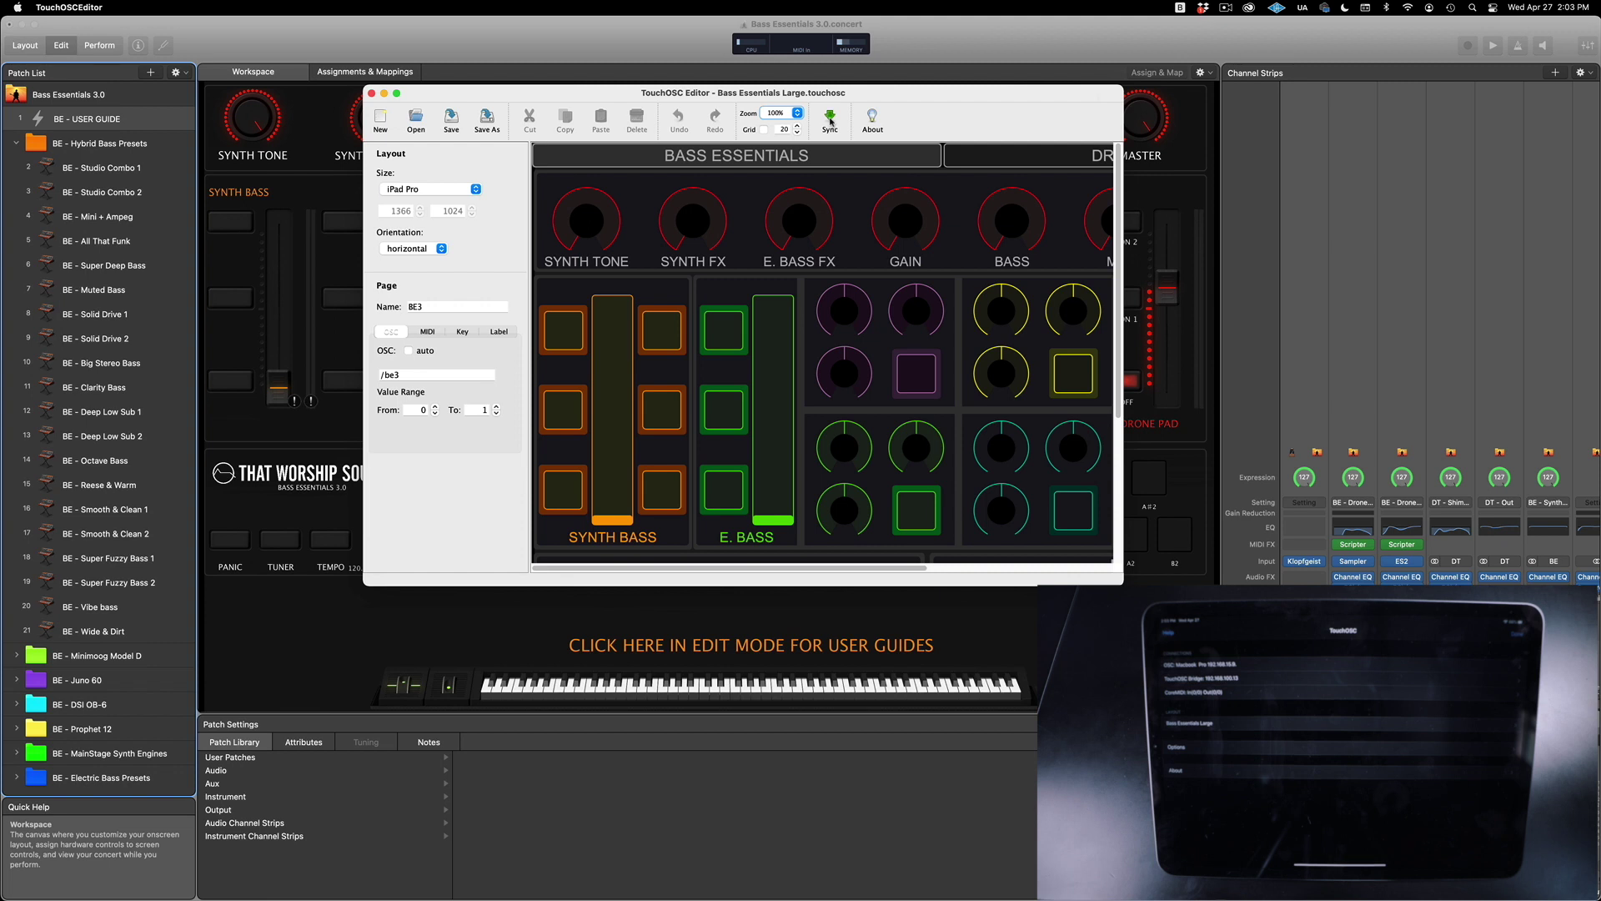
# Sync the Bass Essentials Large layout to the iPad, then return to MainStage.
pyautogui.click(831, 122)
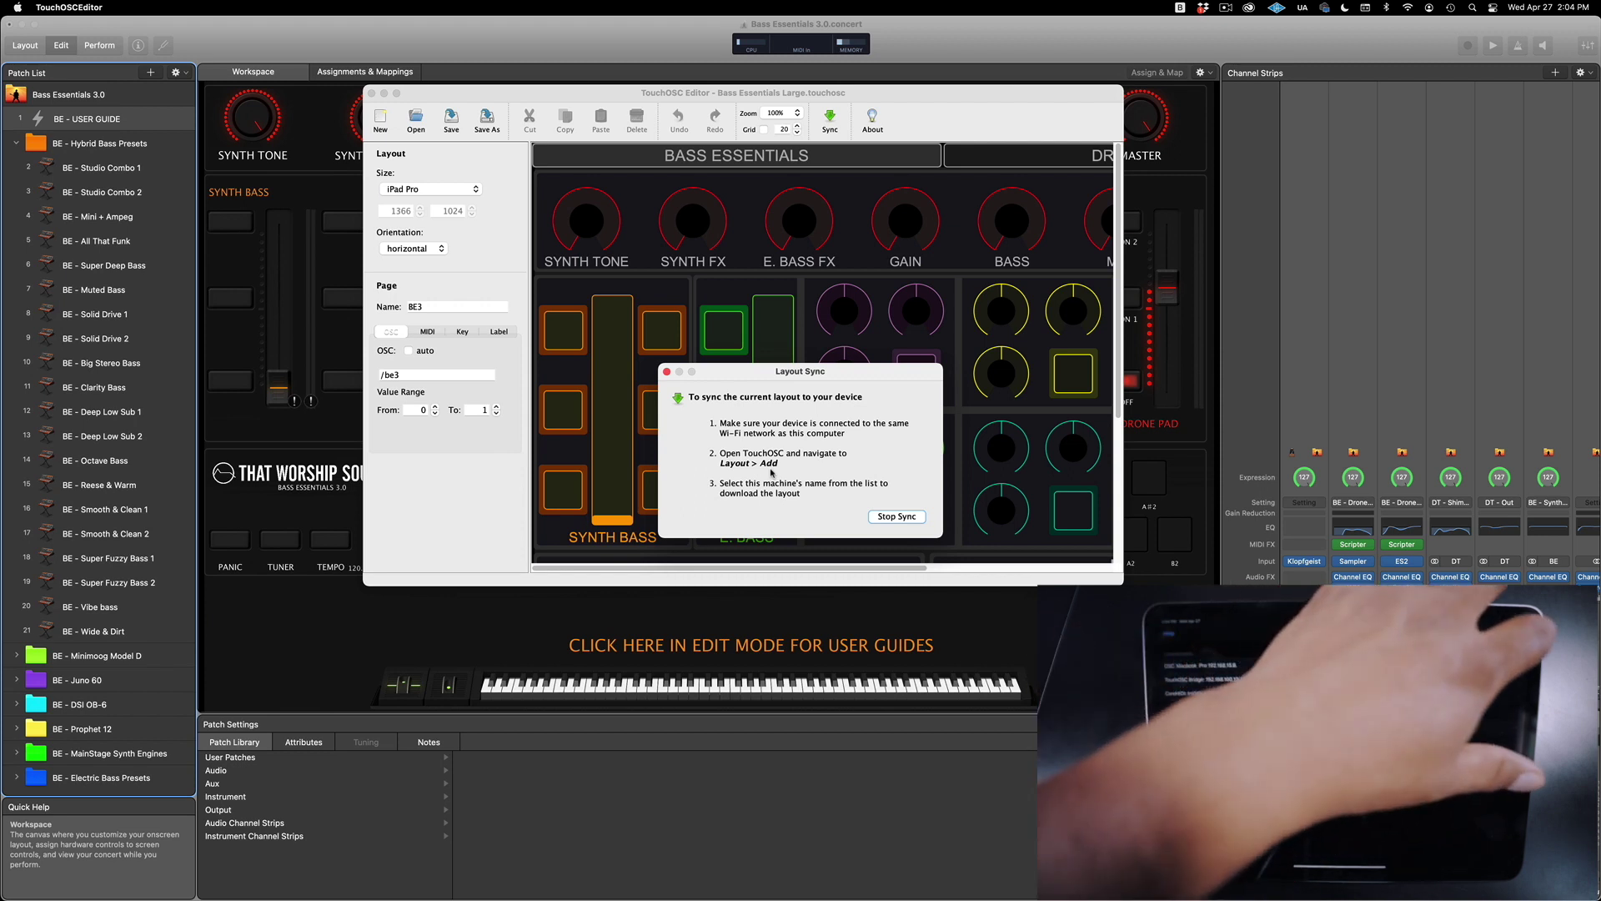
pyautogui.click(19, 47)
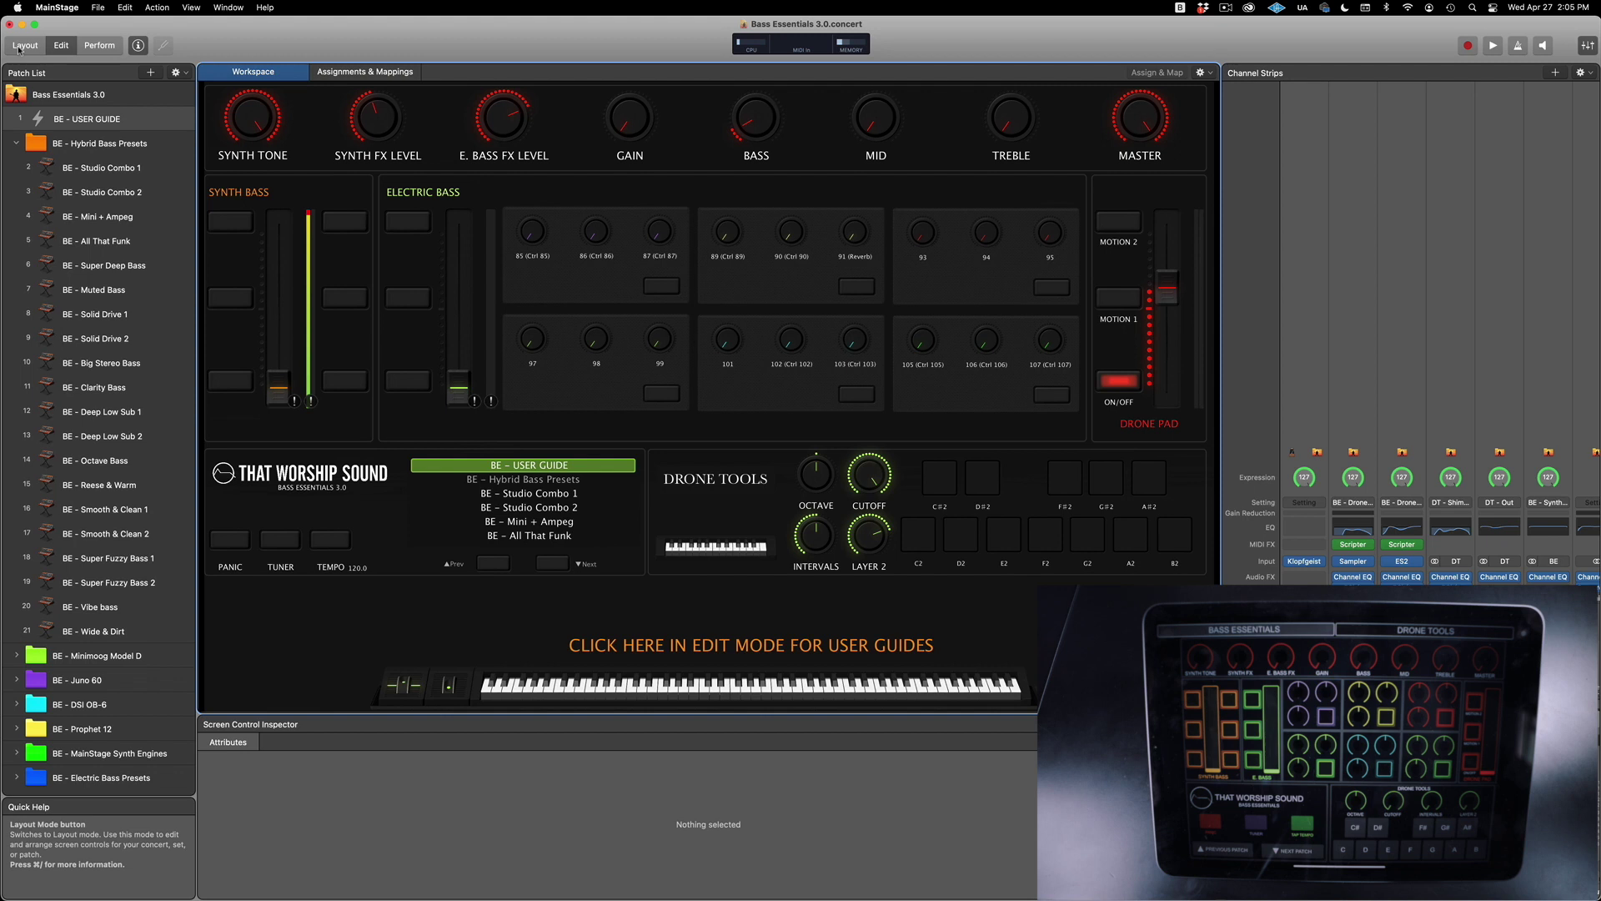
# In Layout mode, import Bass Essentials TouchOSC.layout, confirm the import, and return to patch editing.
pyautogui.click(19, 47)
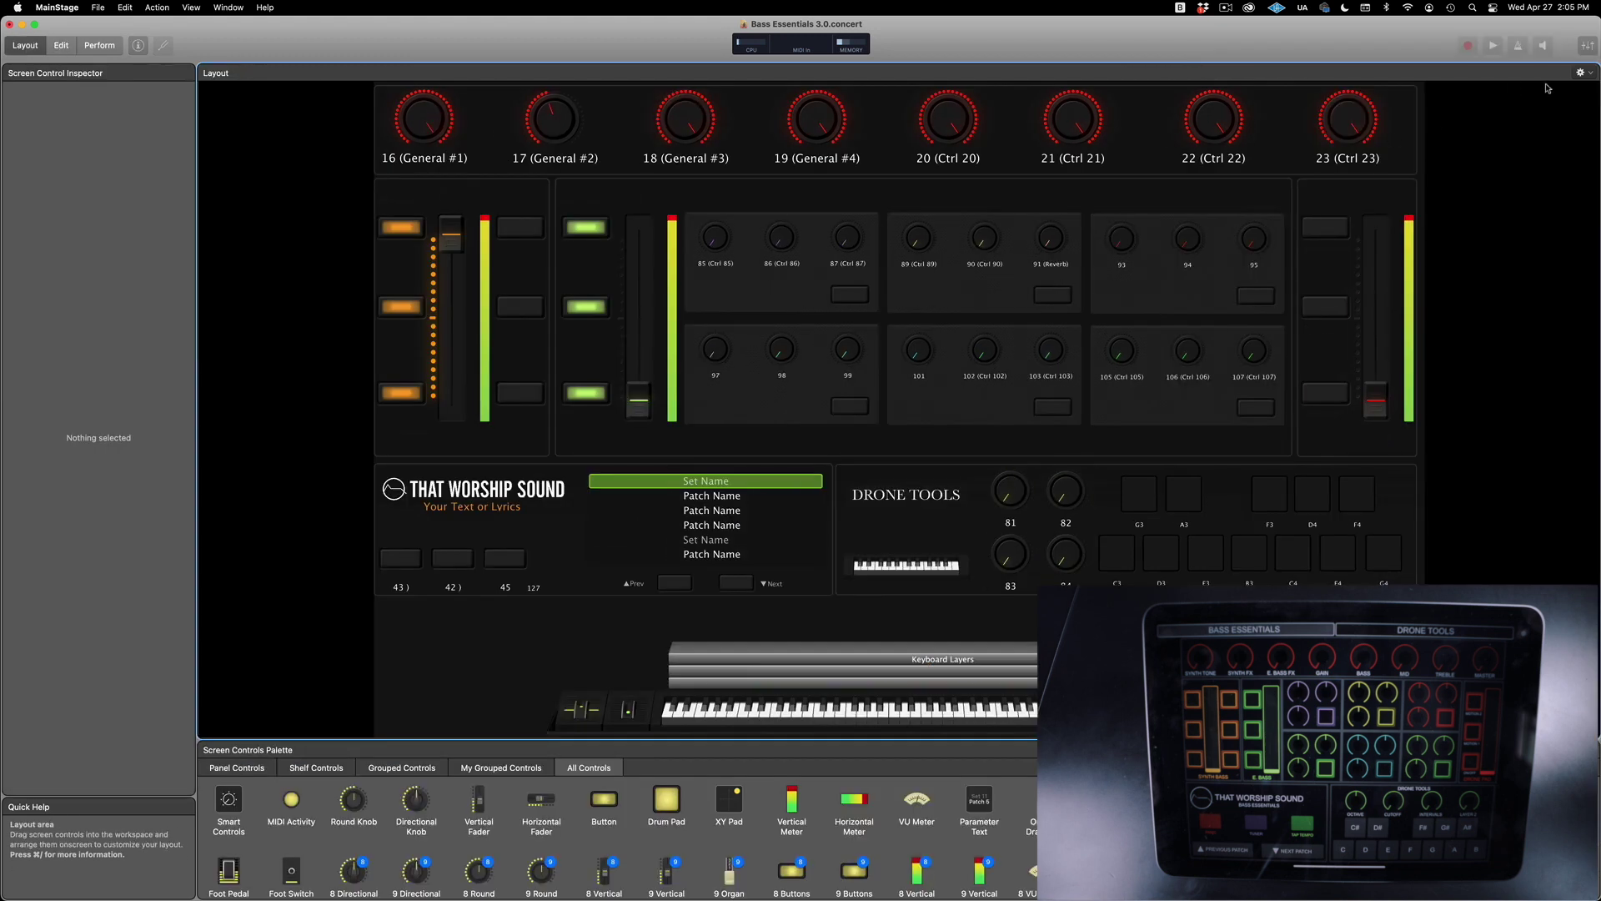
pyautogui.click(1581, 74)
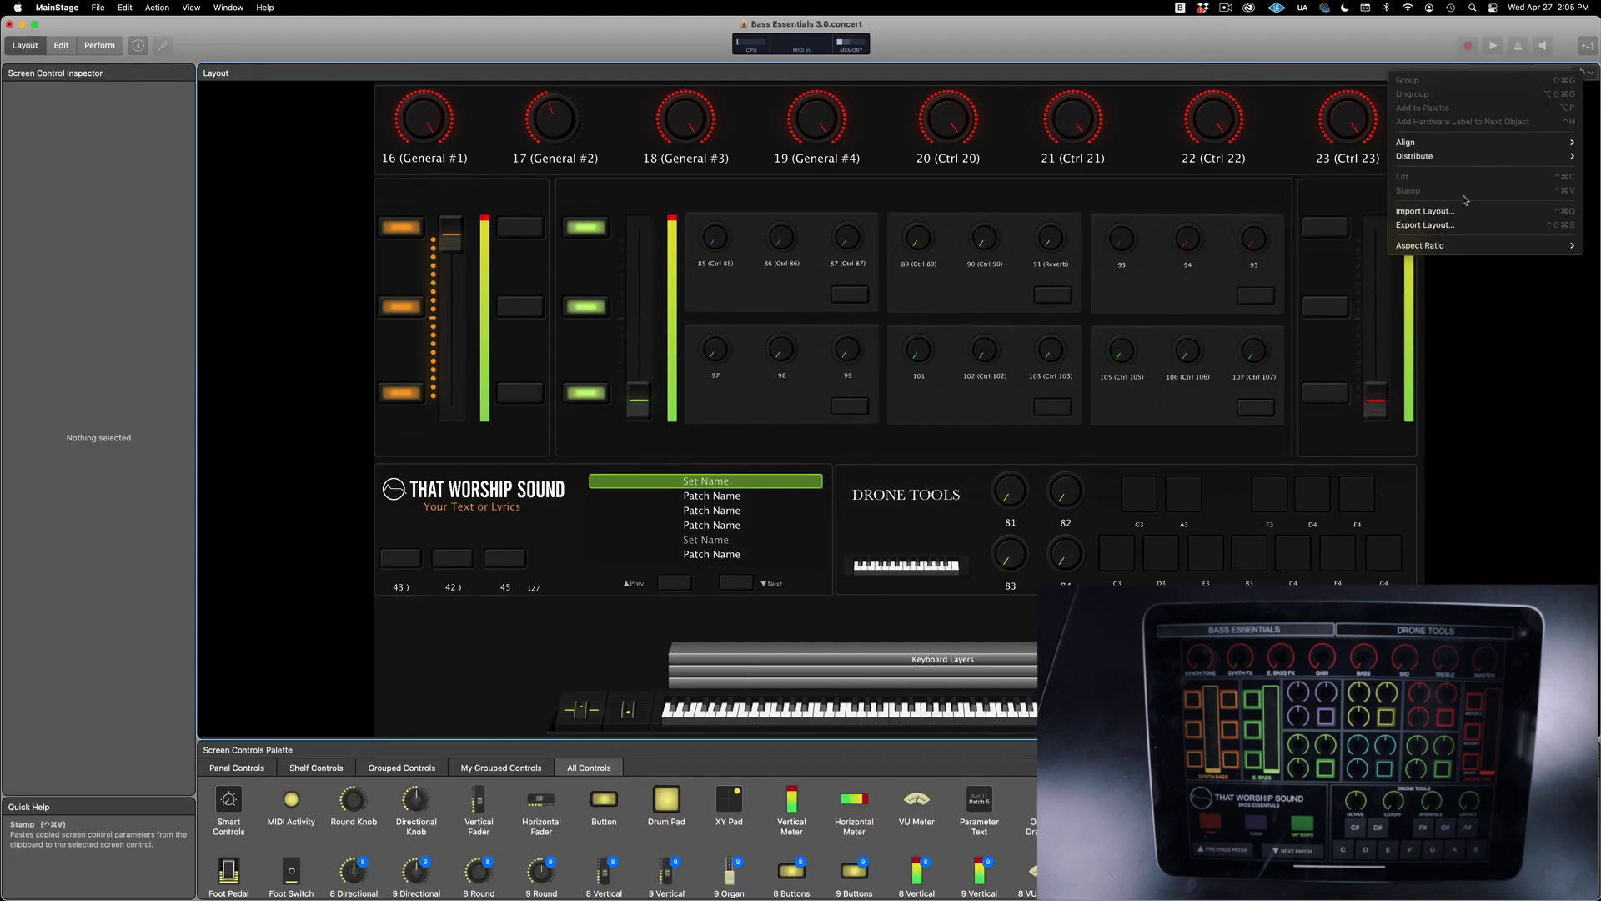
pyautogui.click(1424, 214)
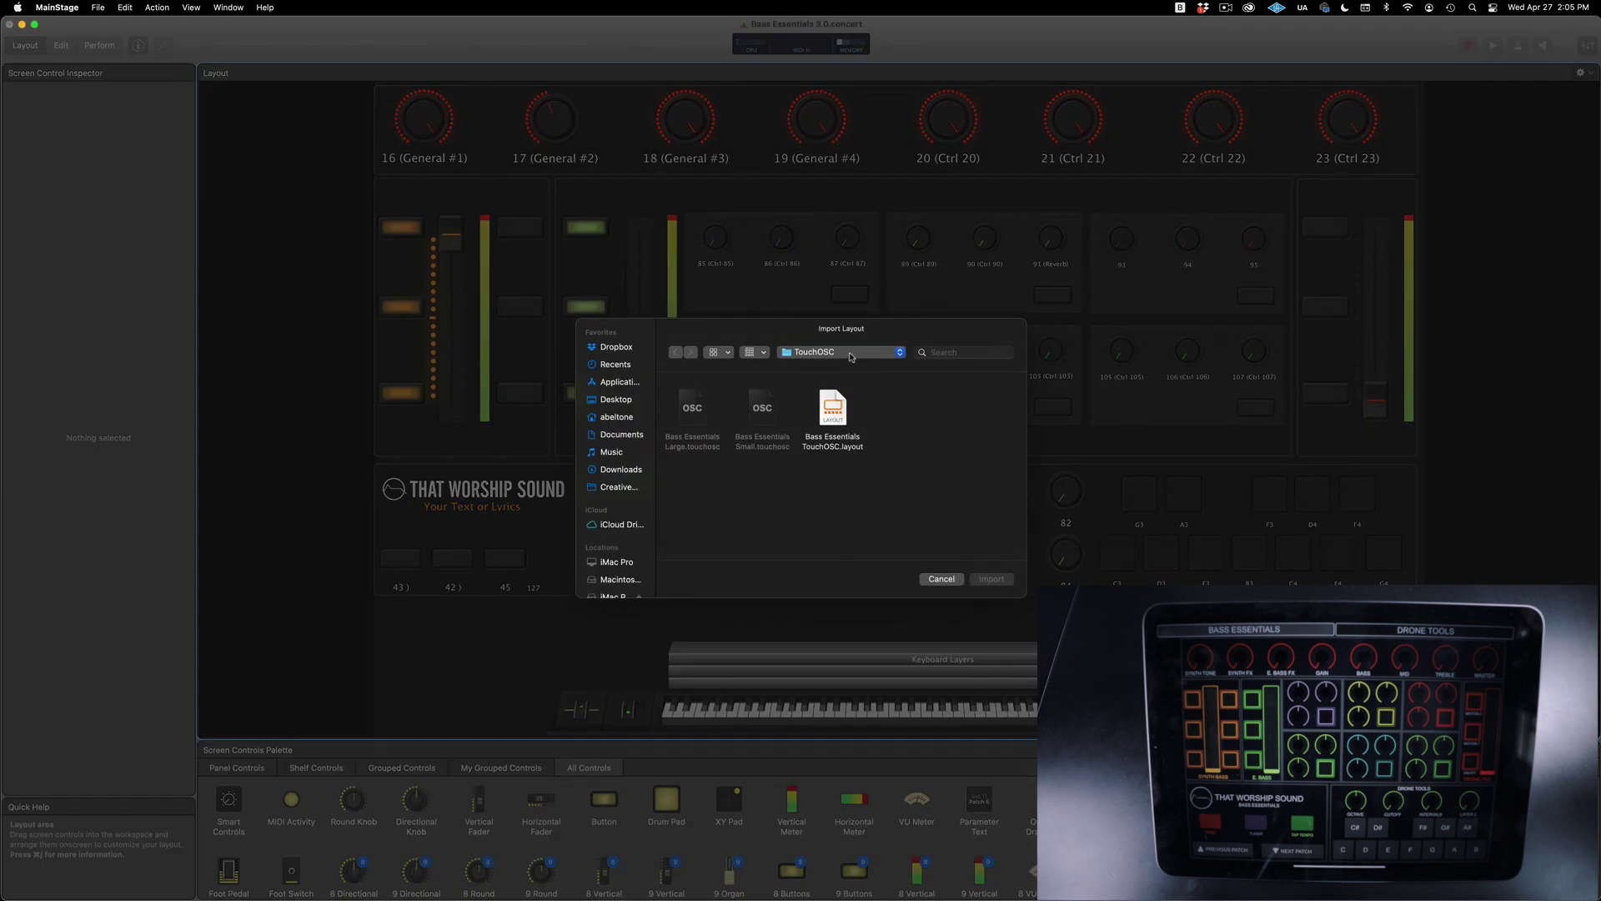
pyautogui.click(852, 354)
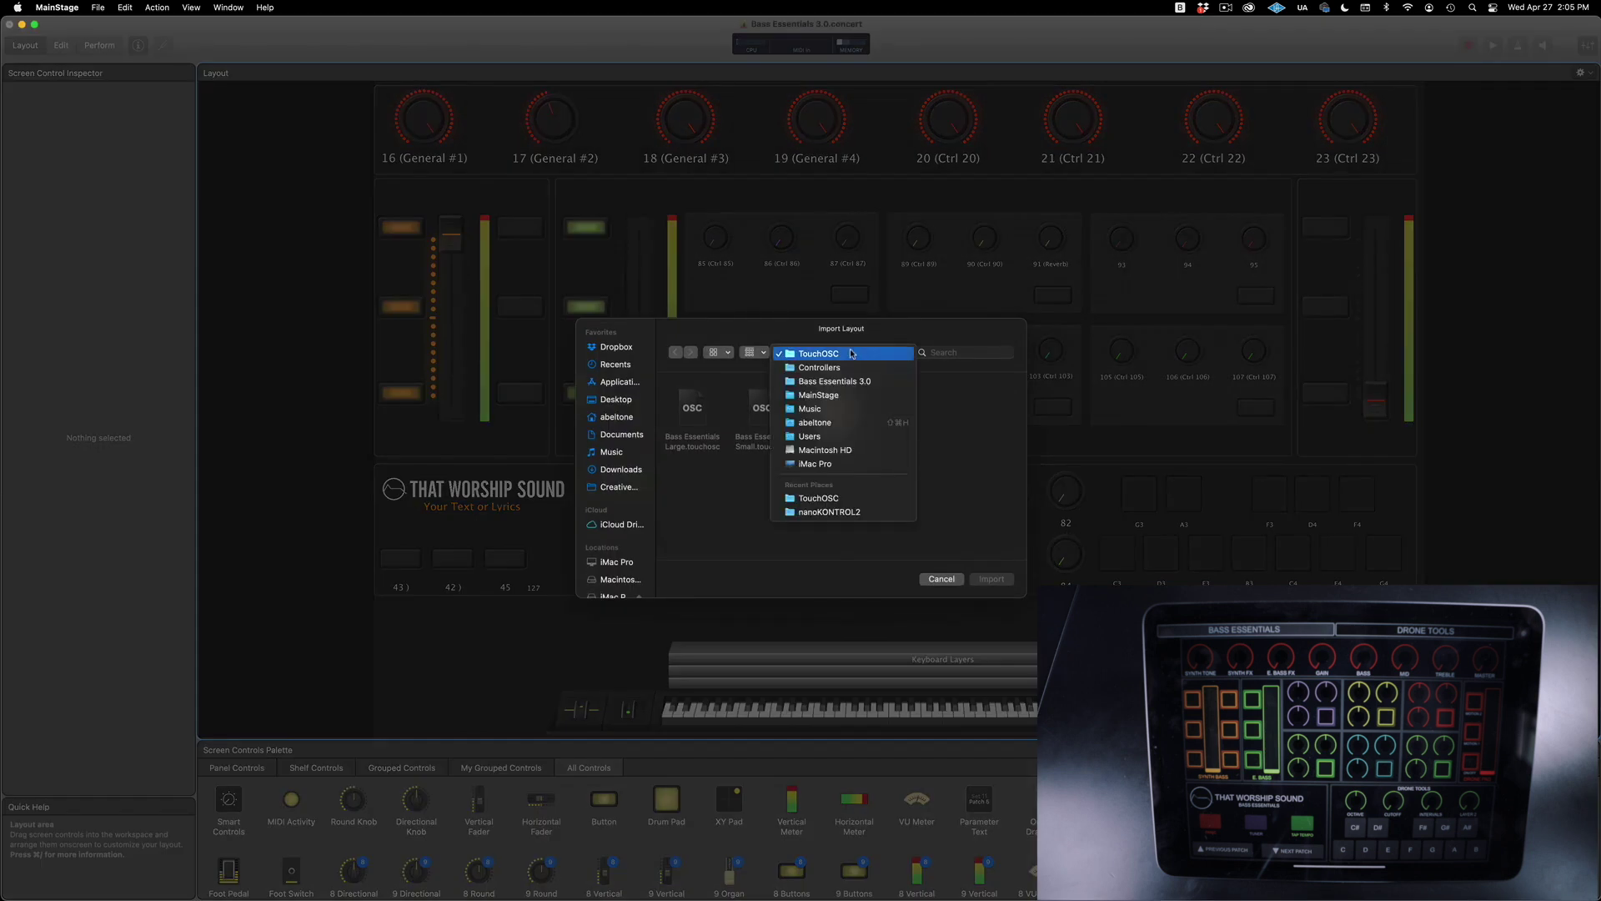
pyautogui.click(843, 354)
pyautogui.click(833, 411)
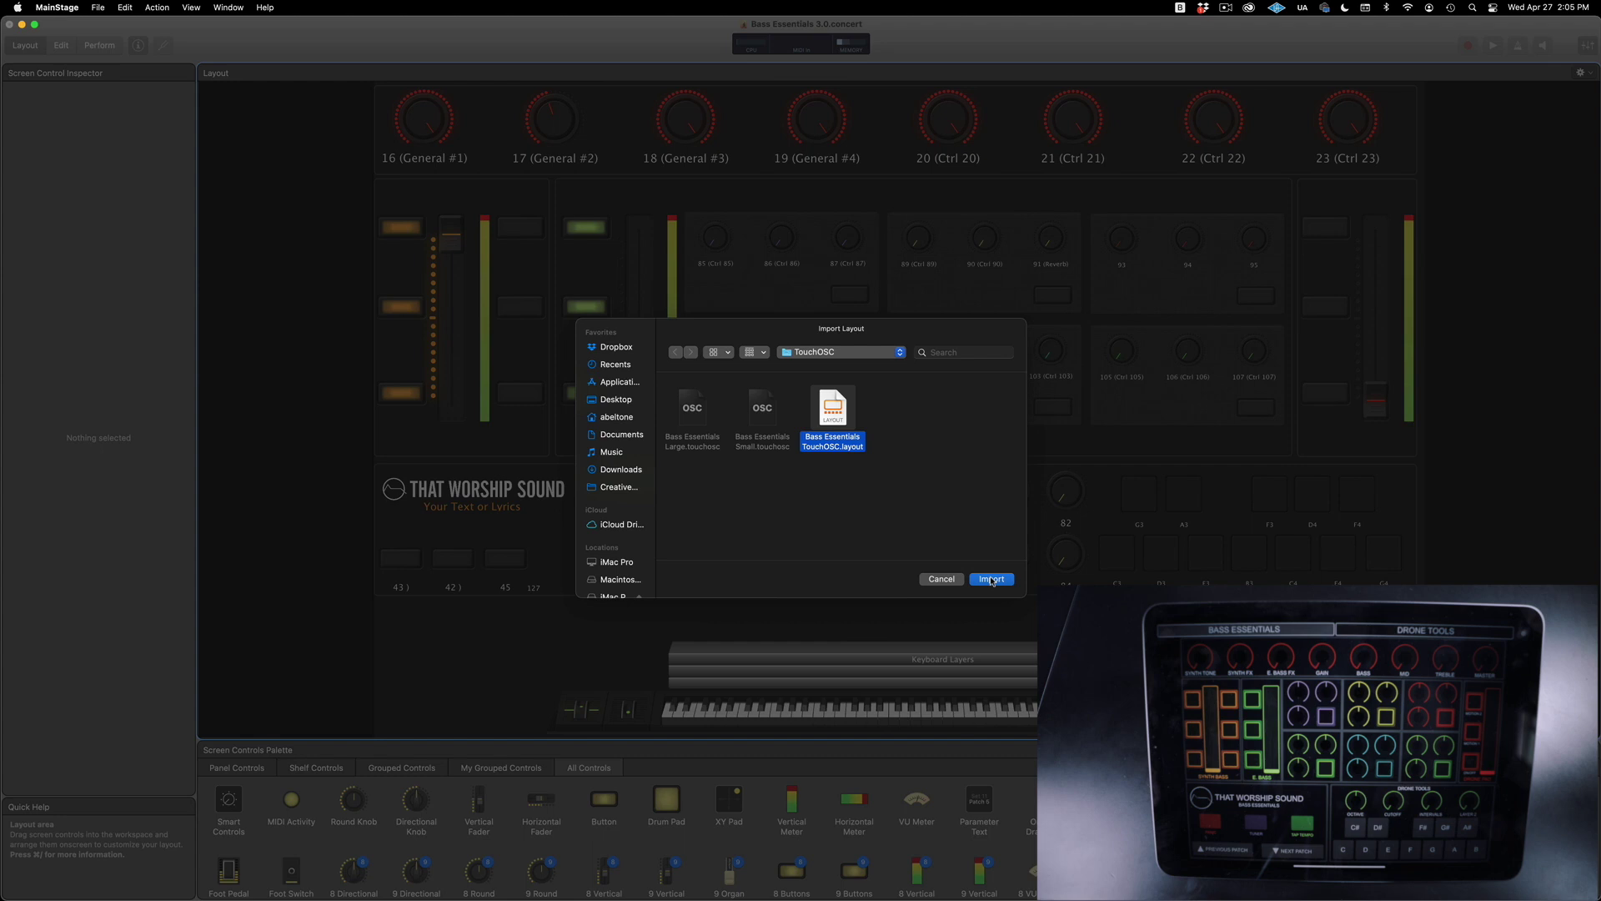
pyautogui.click(992, 578)
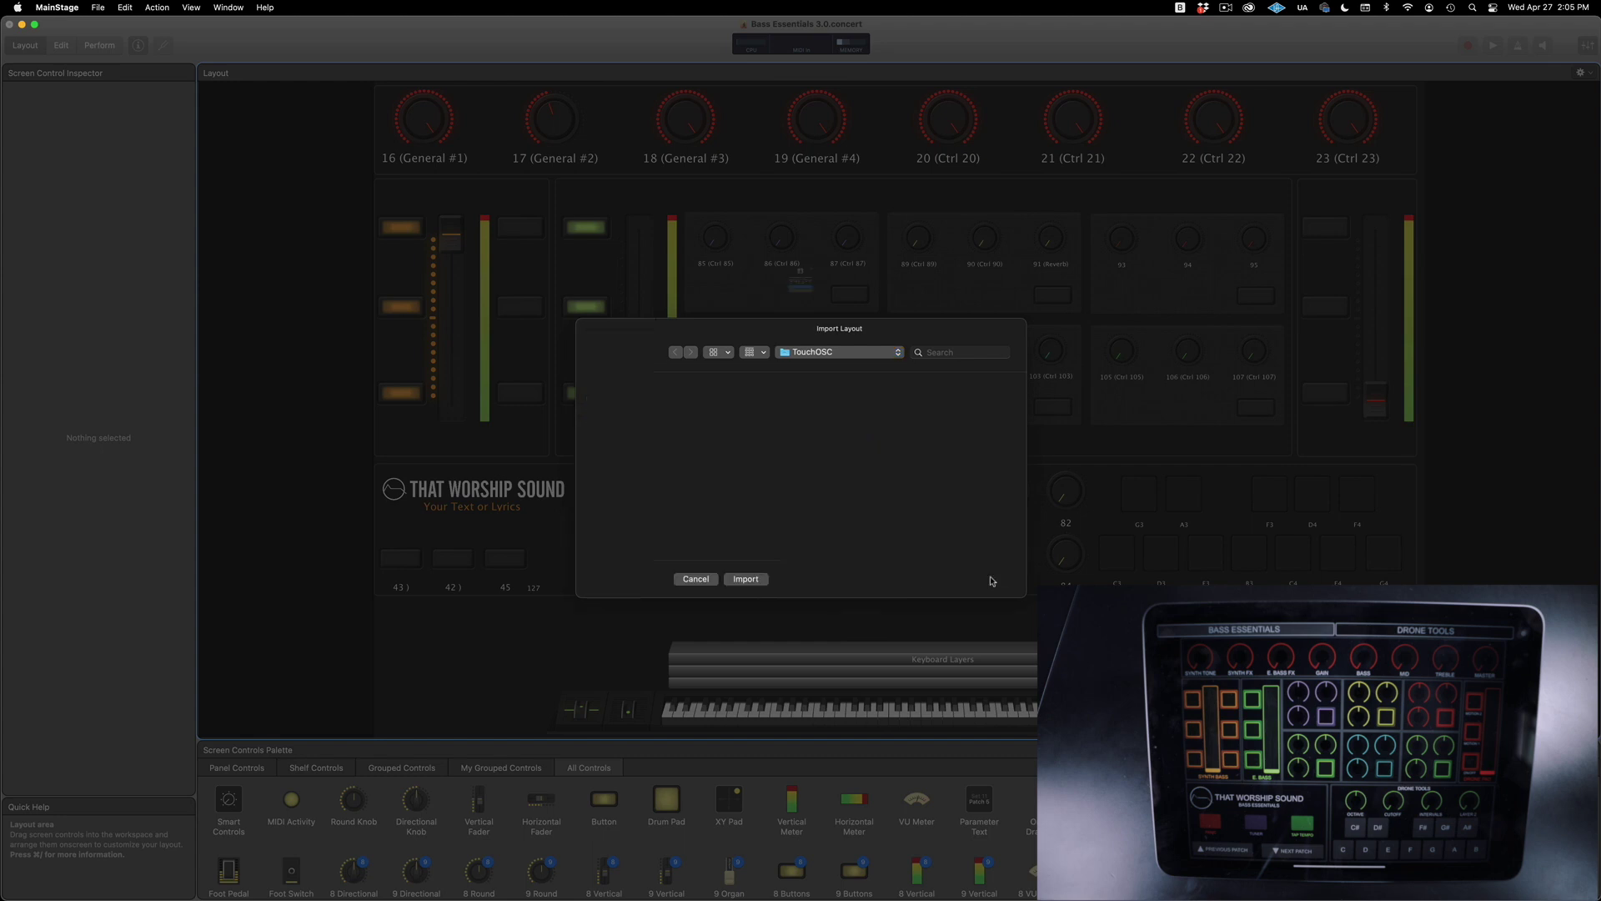
pyautogui.click(802, 322)
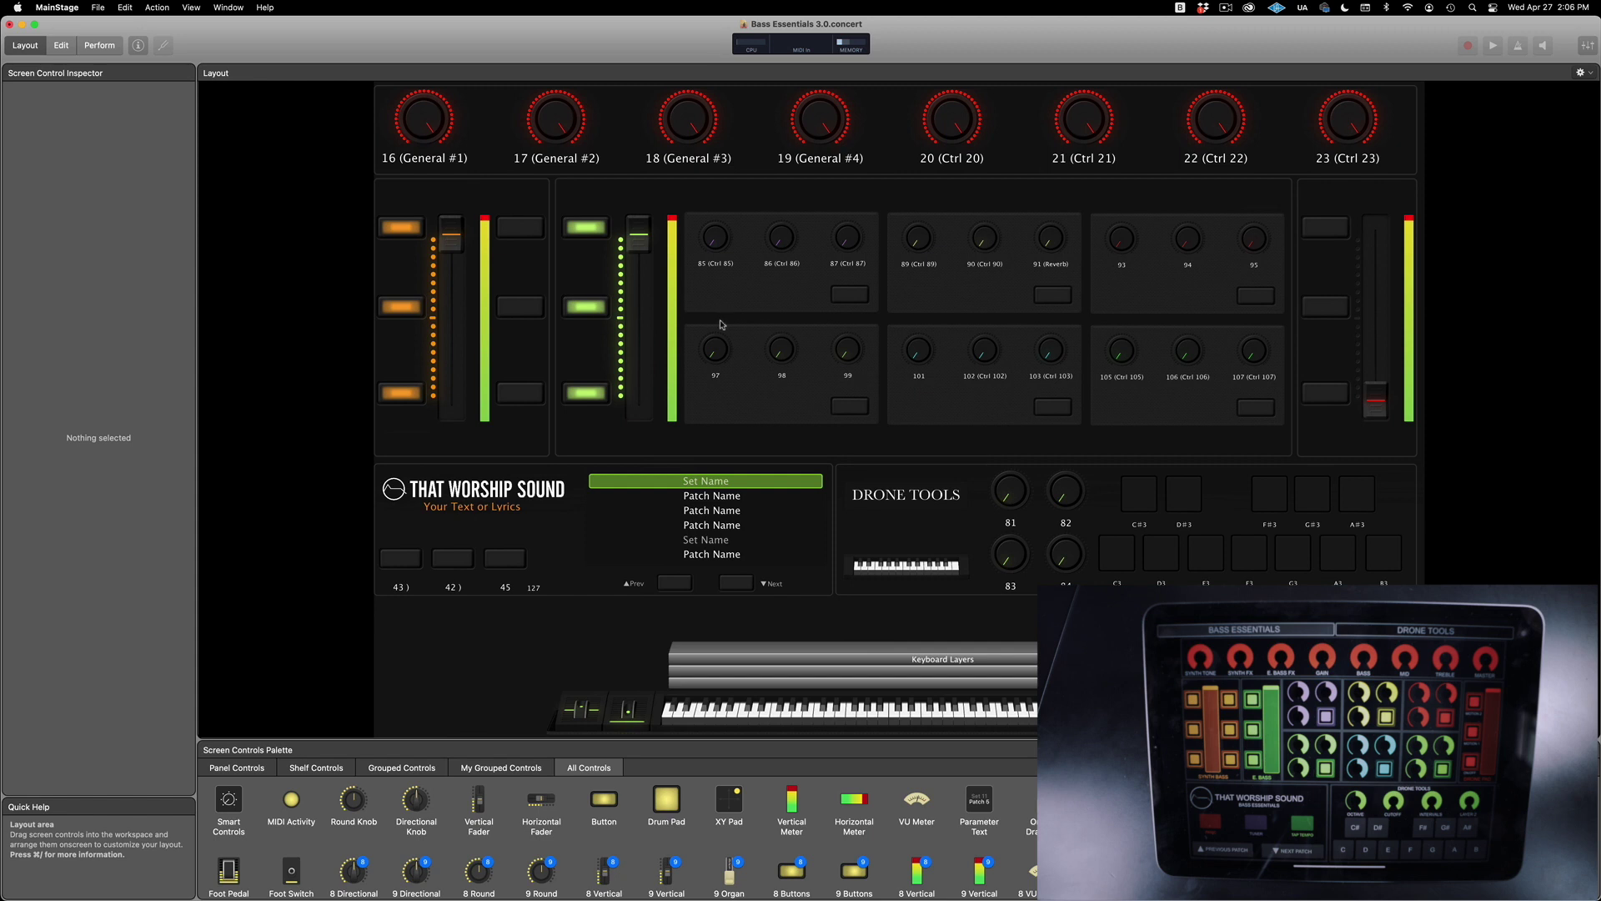
pyautogui.click(63, 46)
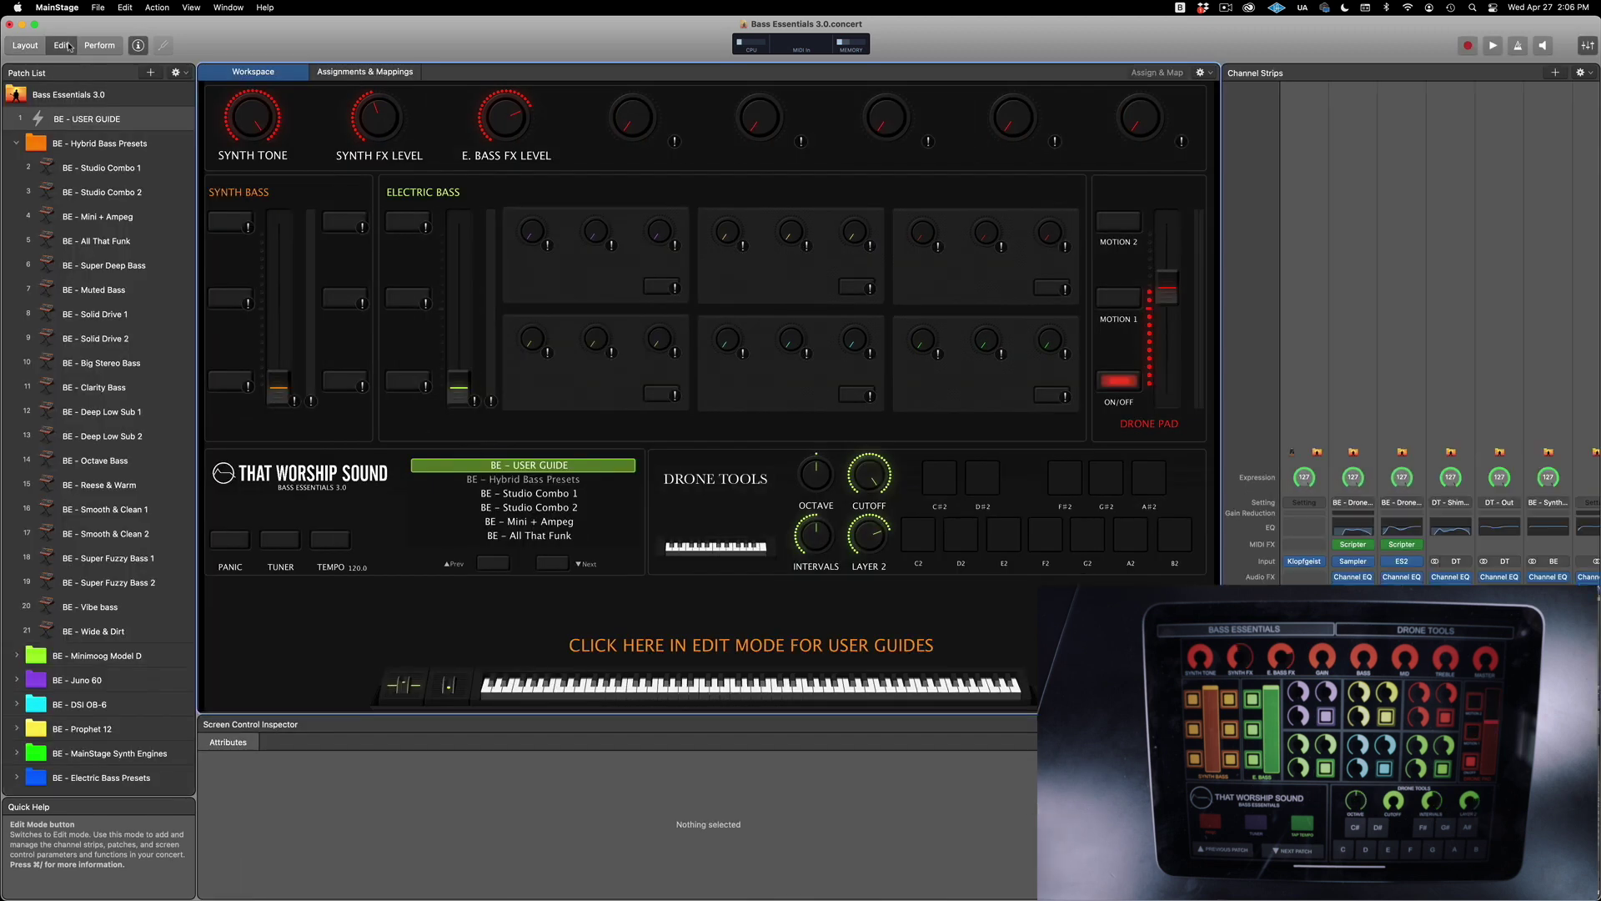
# Select the BE - Studio Combo 1 patch and go to full-screen Perform mode.
pyautogui.click(129, 170)
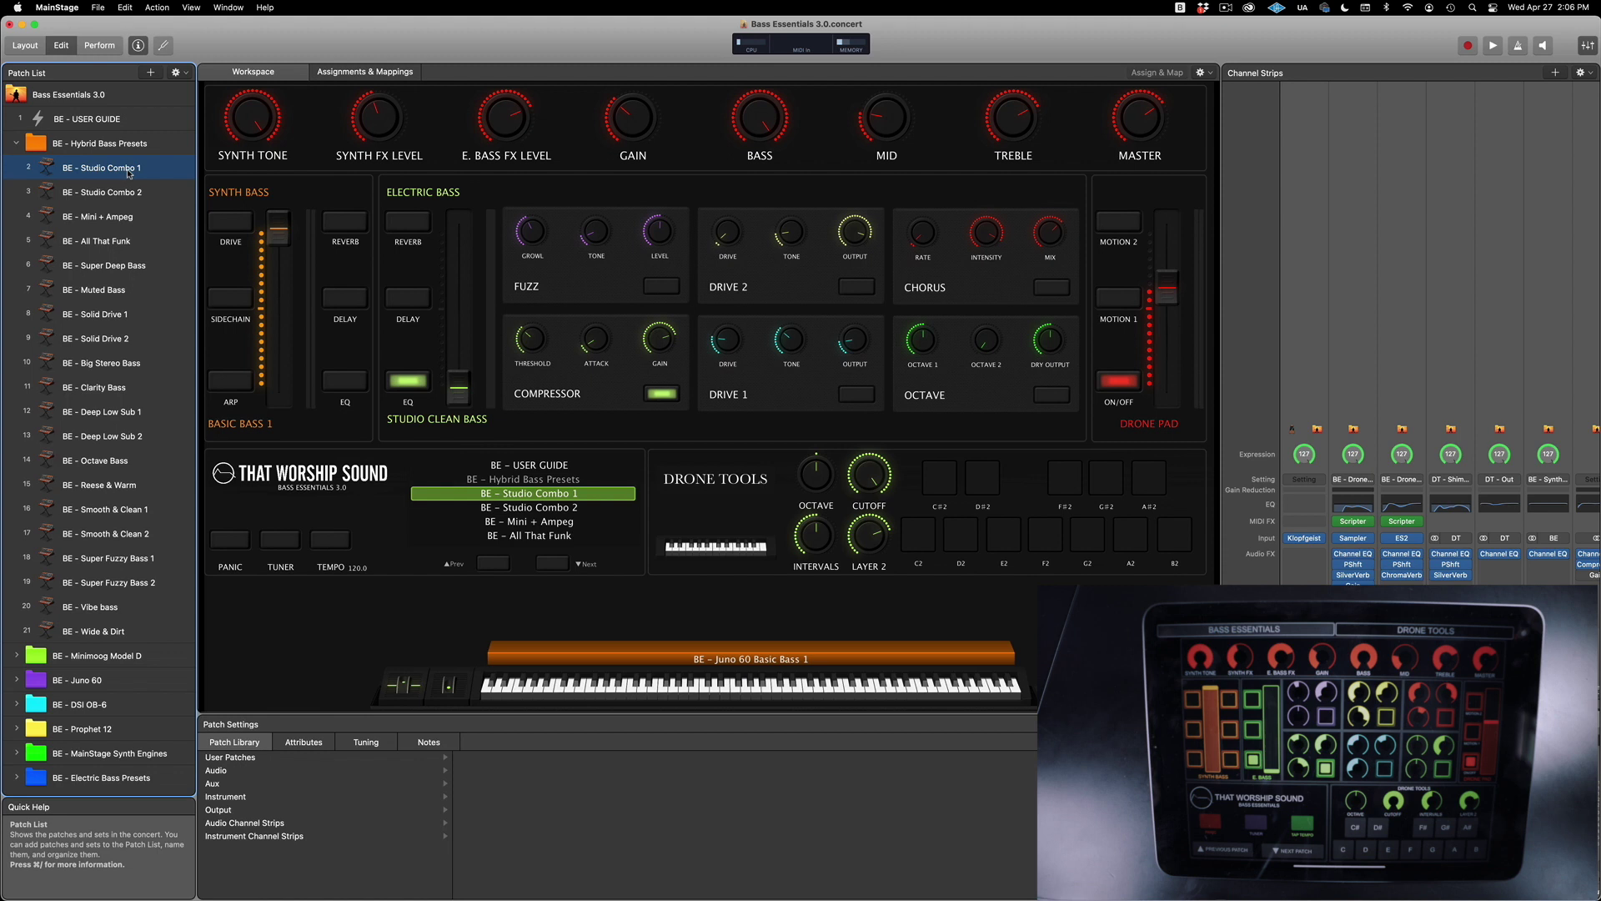
pyautogui.click(109, 47)
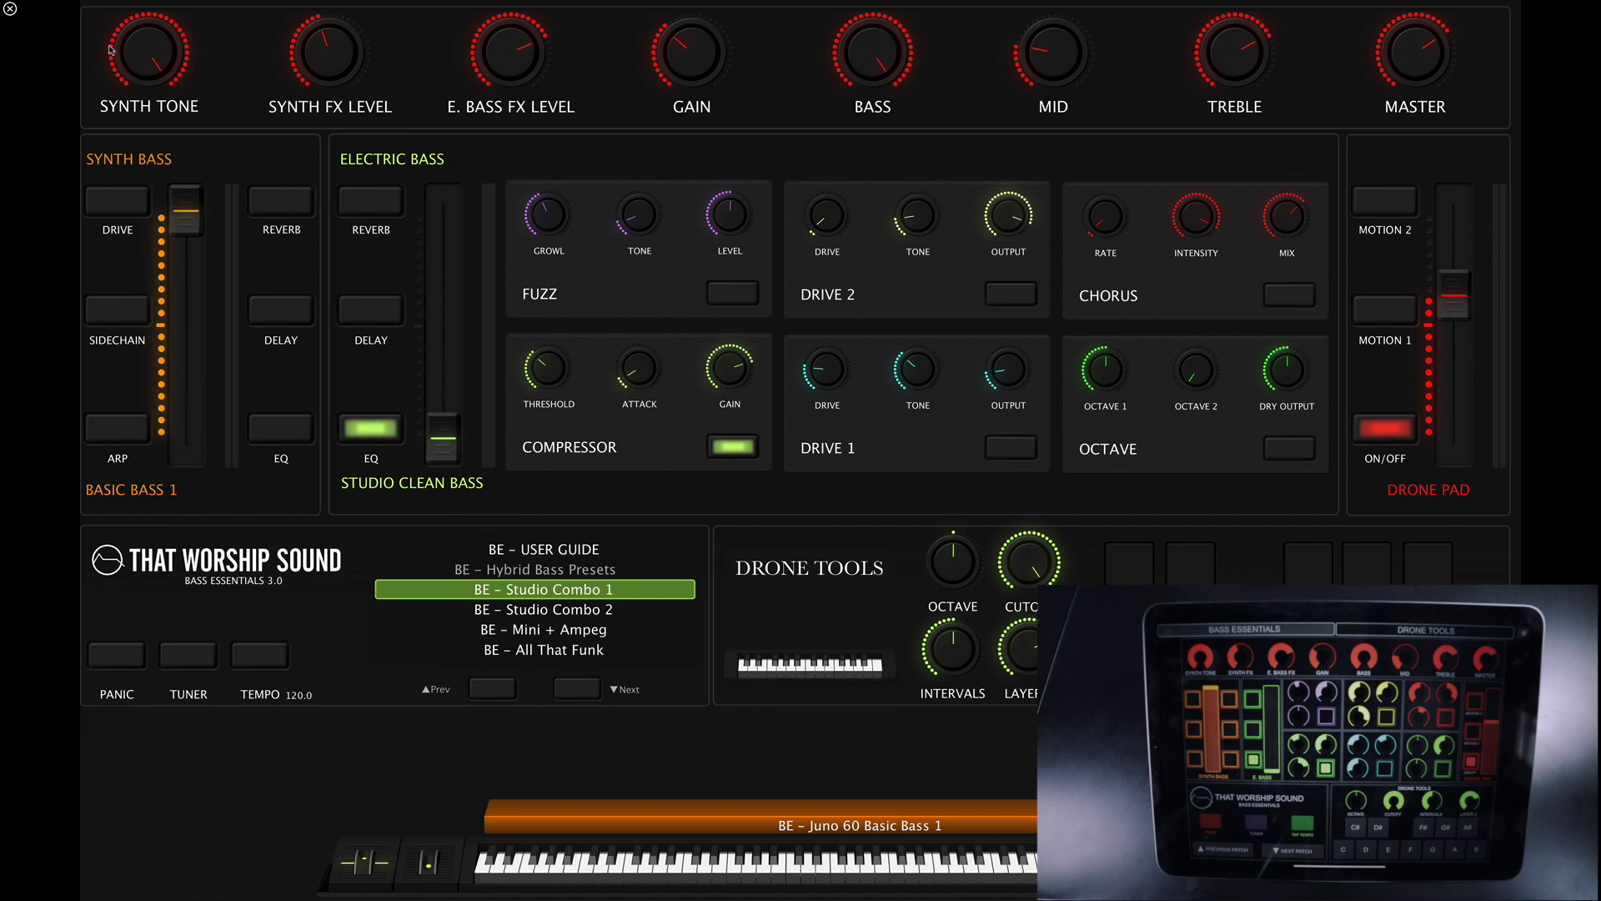